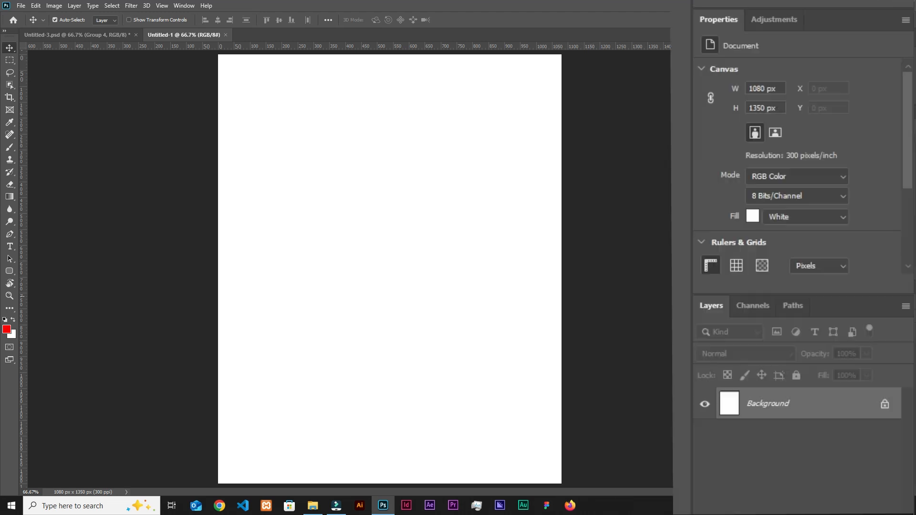
- Set the canvas fill to Black and place the download (75) avocado image, scaled up to the full canvas width
left_click(805, 221)
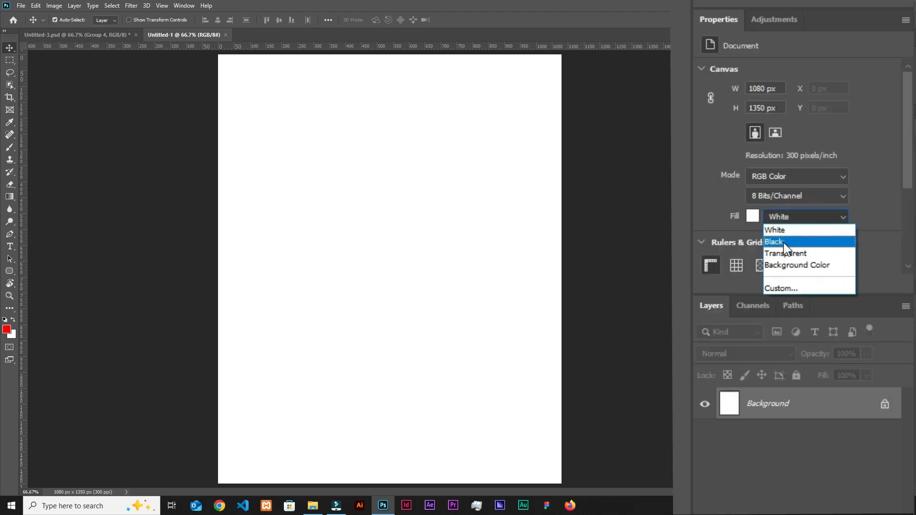
left_click(785, 239)
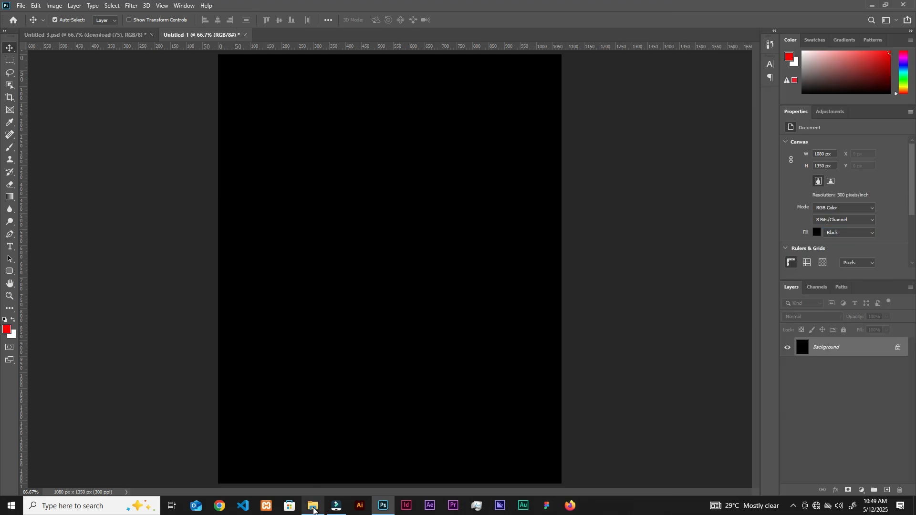
left_click(312, 506)
left_click_drag(210, 113, 380, 511)
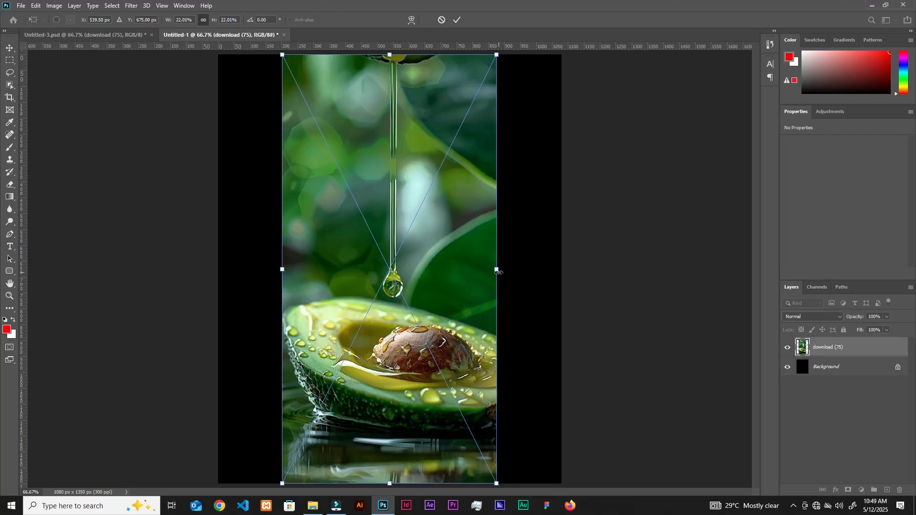
left_click_drag(496, 270, 563, 275)
left_click(458, 22)
- Apply a Gaussian Blur with a radius of 11.1 pixels to the avocado image
left_click(132, 6)
mouse_move(148, 115)
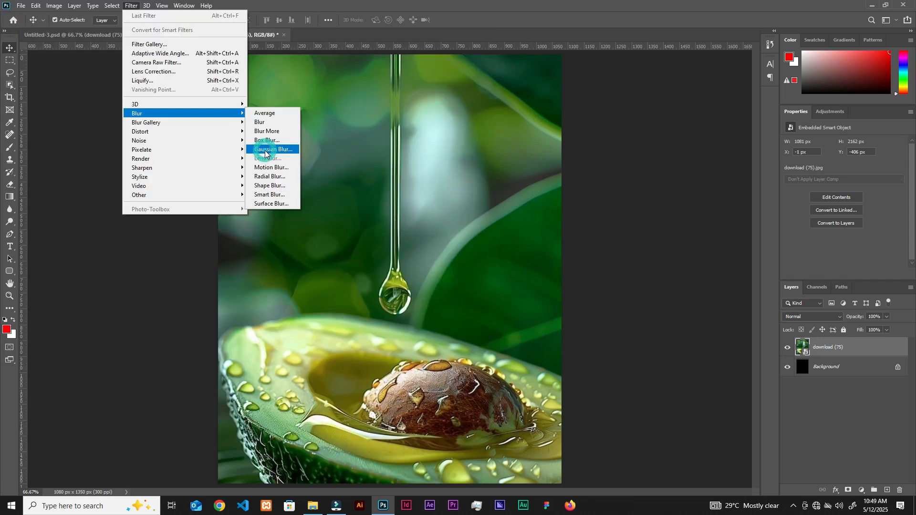
left_click(407, 273)
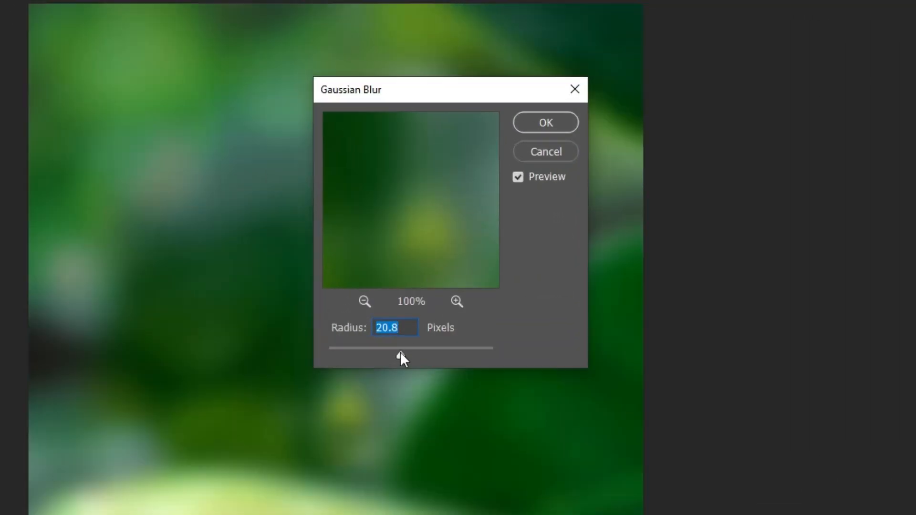
left_click_drag(411, 316, 406, 315)
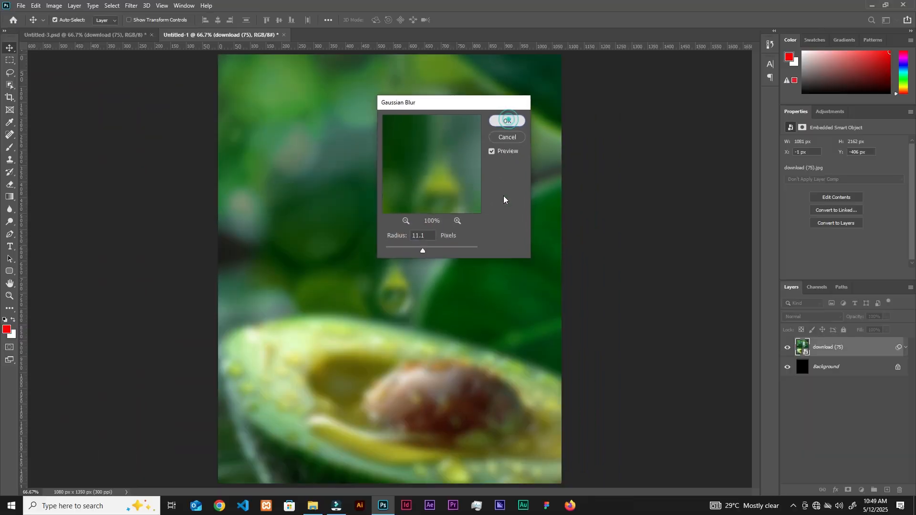
key("Return")
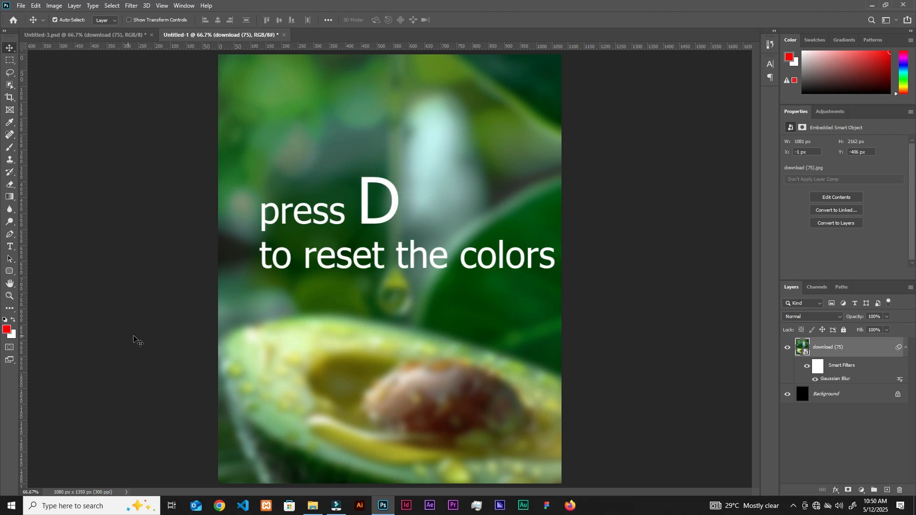
- Reset the foreground and background colours to default and load the Foreground to Transparent preset from Basics into the Gradient tool
key("d")
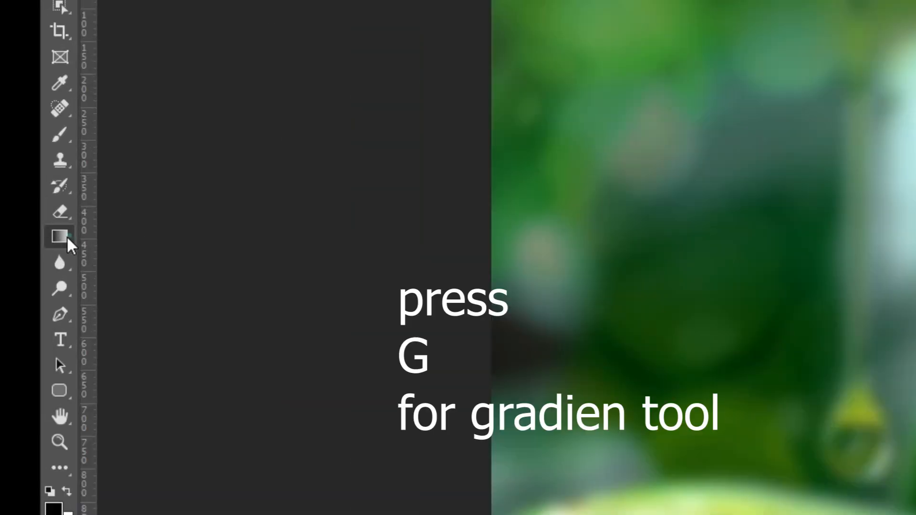
right_click(10, 197)
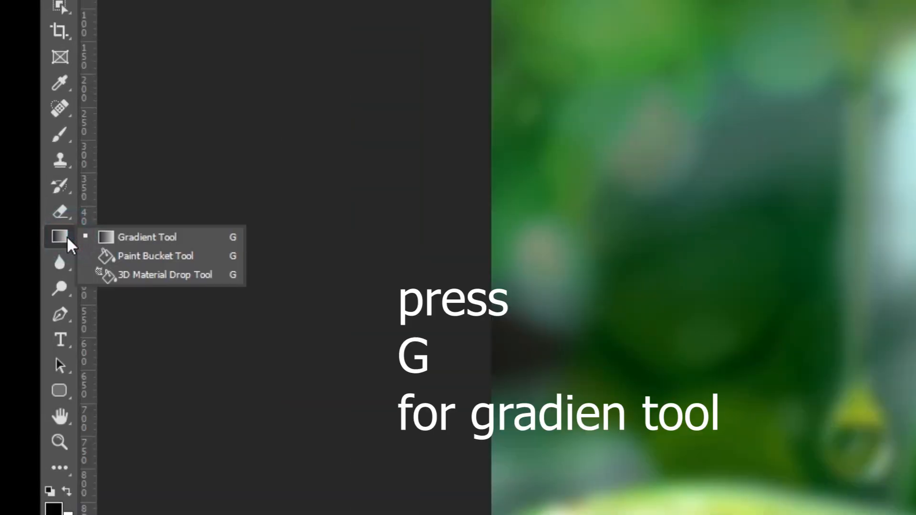
left_click(60, 239)
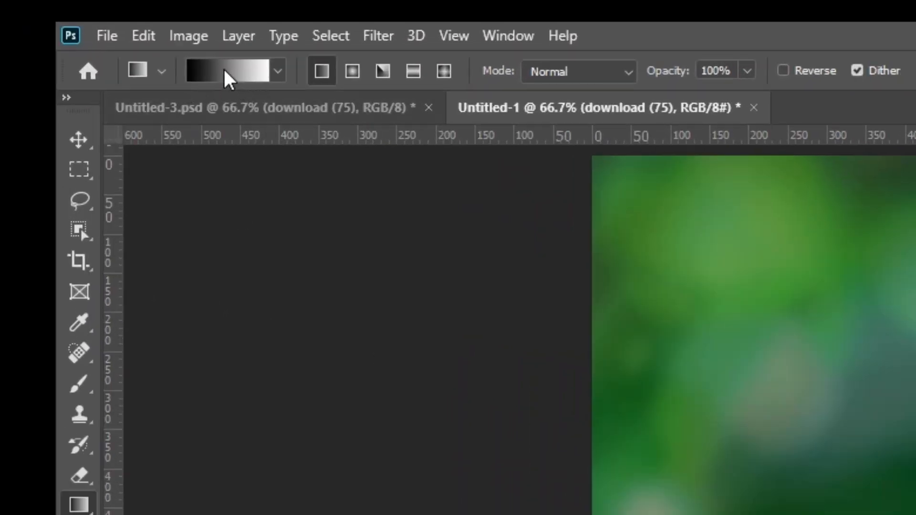
left_click(225, 72)
left_click(543, 121)
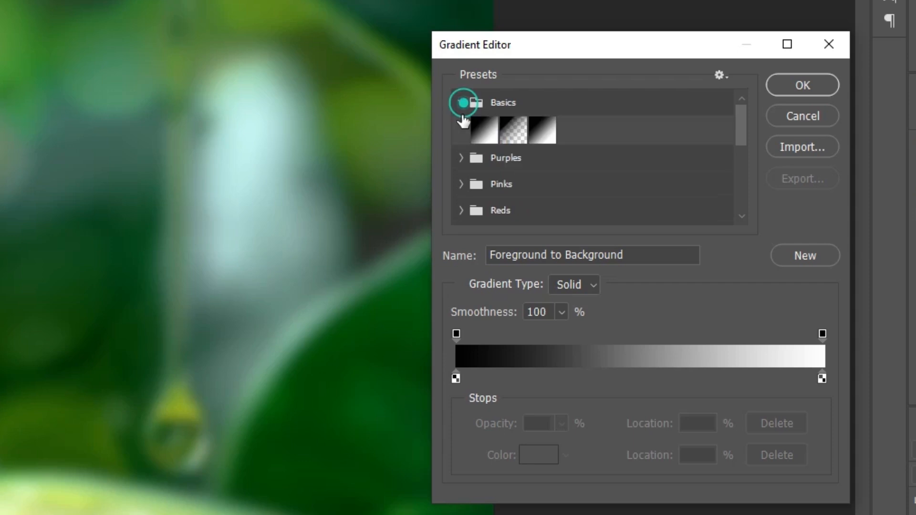
left_click(513, 140)
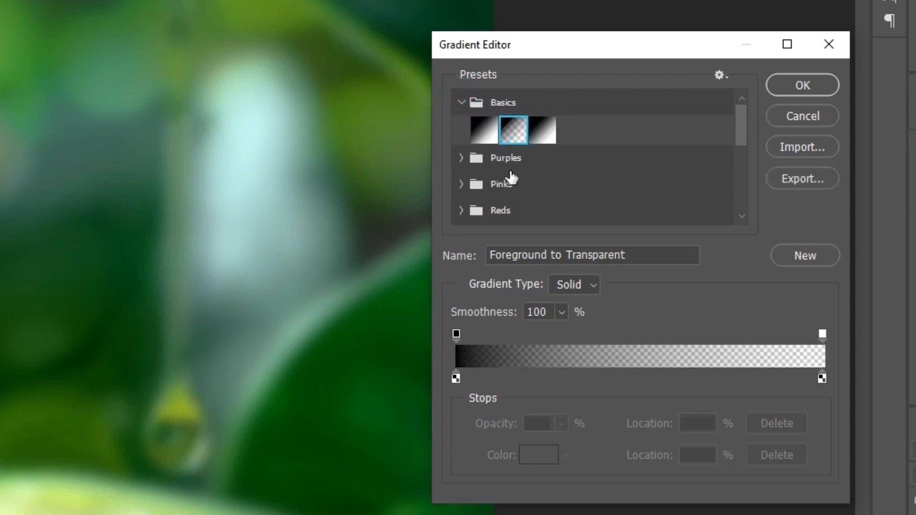
left_click(457, 378)
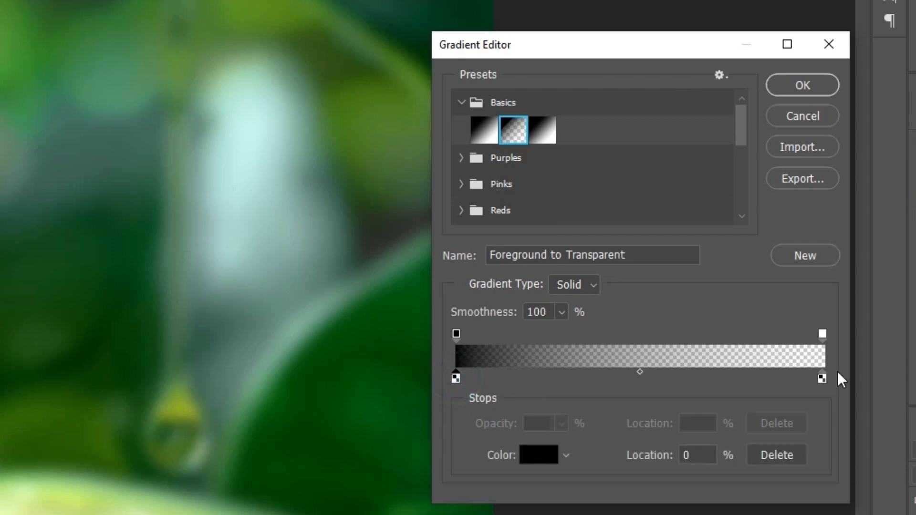
left_click(821, 378)
left_click(457, 378)
left_click(822, 379)
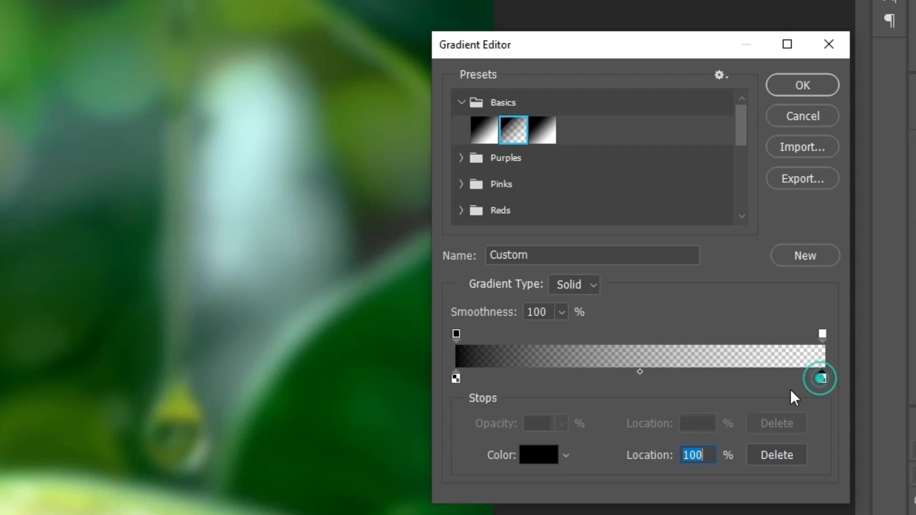
left_click(796, 90)
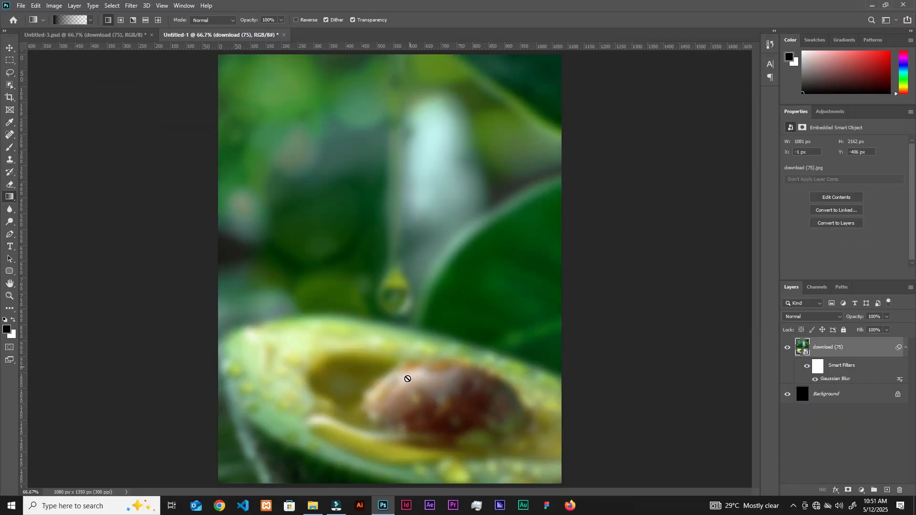
- Add a layer mask to the avocado image and fade its lower part into black with upward black-to-transparent gradients
key("ctrl+minus")
key("ctrl+minus")
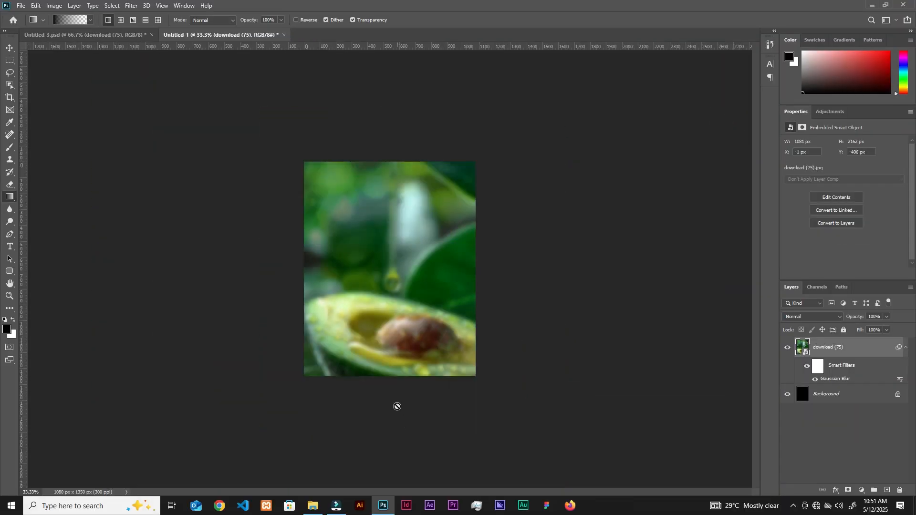
key("ctrl+plus")
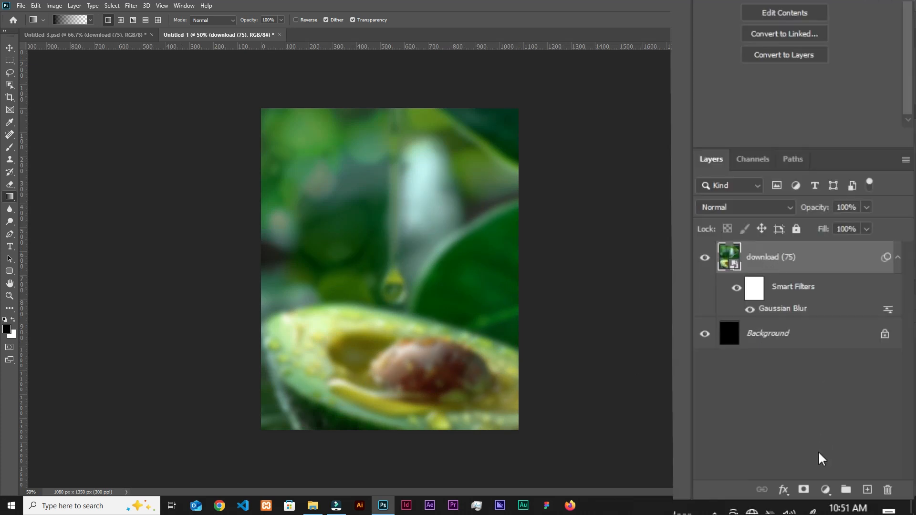
left_click(804, 491)
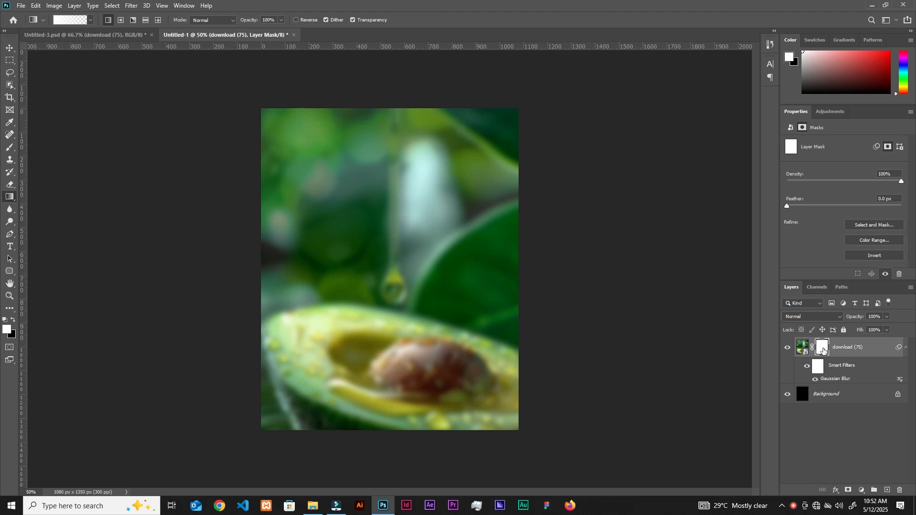
left_click(13, 321)
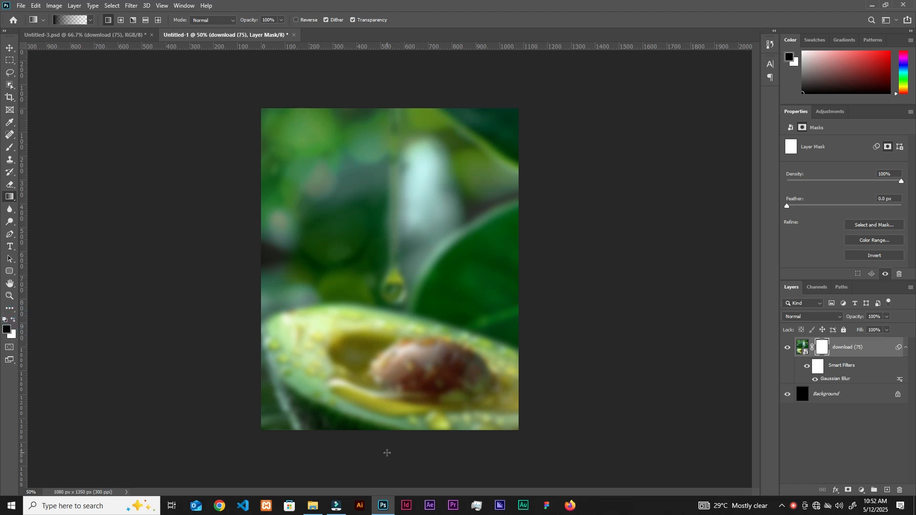
left_click_drag(391, 438, 398, 225)
left_click_drag(394, 206, 395, 223)
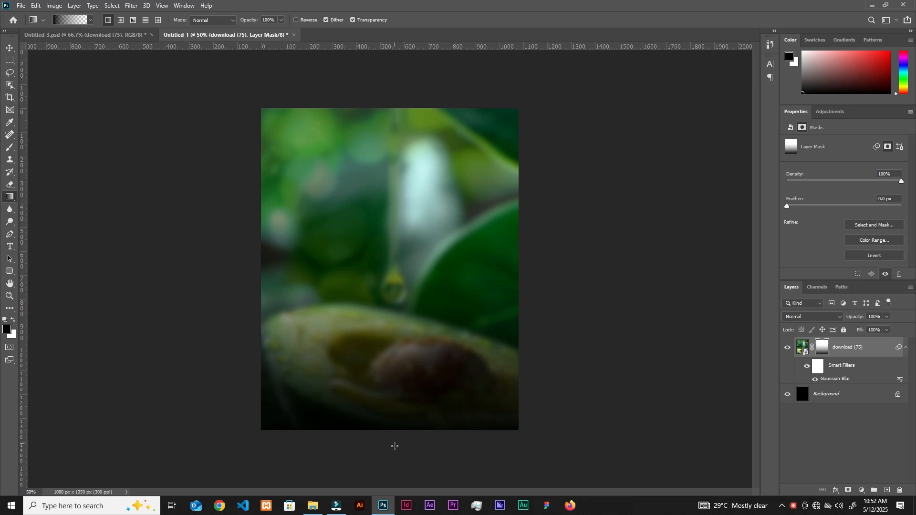
left_click_drag(393, 454, 394, 229)
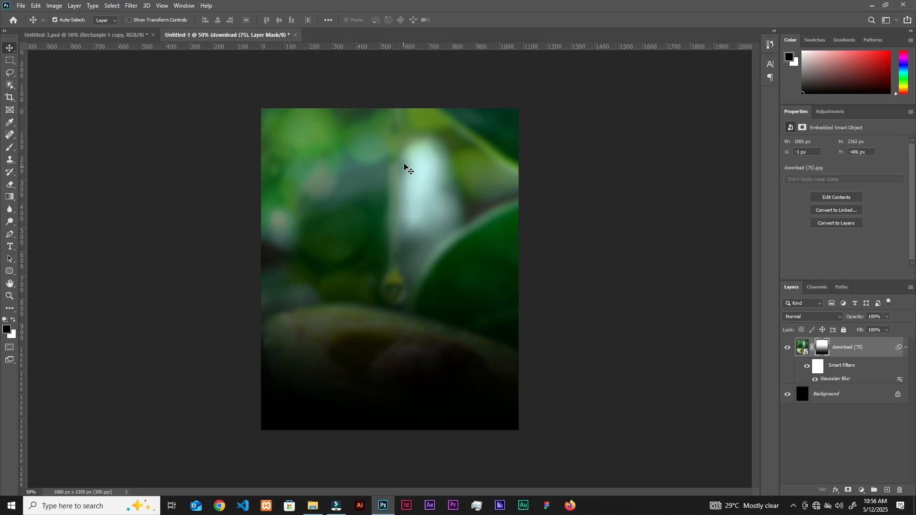
- Move the avocado image down to Y -78 px and fade its lower half again with an upward gradient on the layer mask
left_click_drag(404, 165, 403, 237)
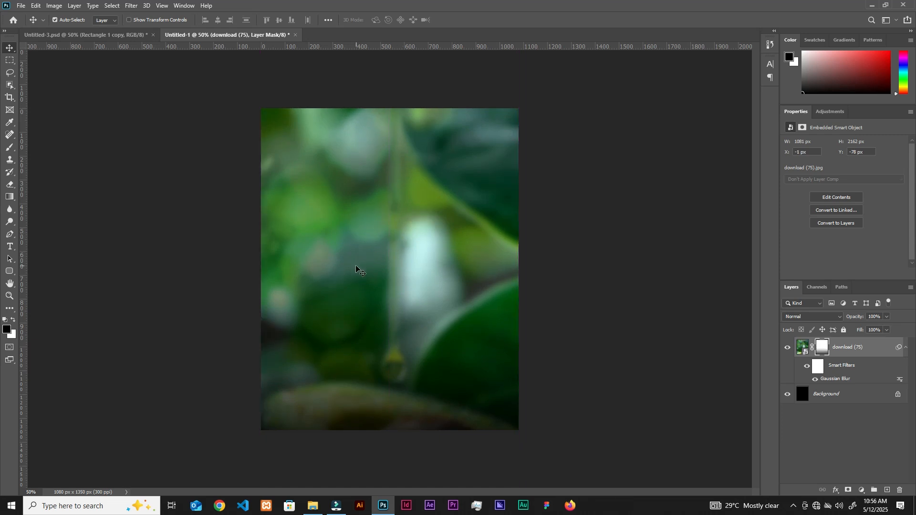
left_click(817, 353)
key("g")
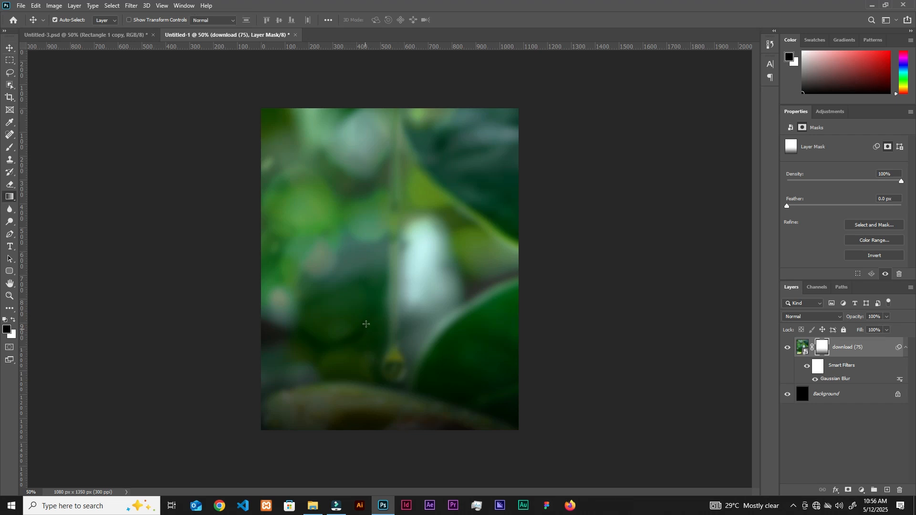
left_click_drag(390, 465, 402, 202)
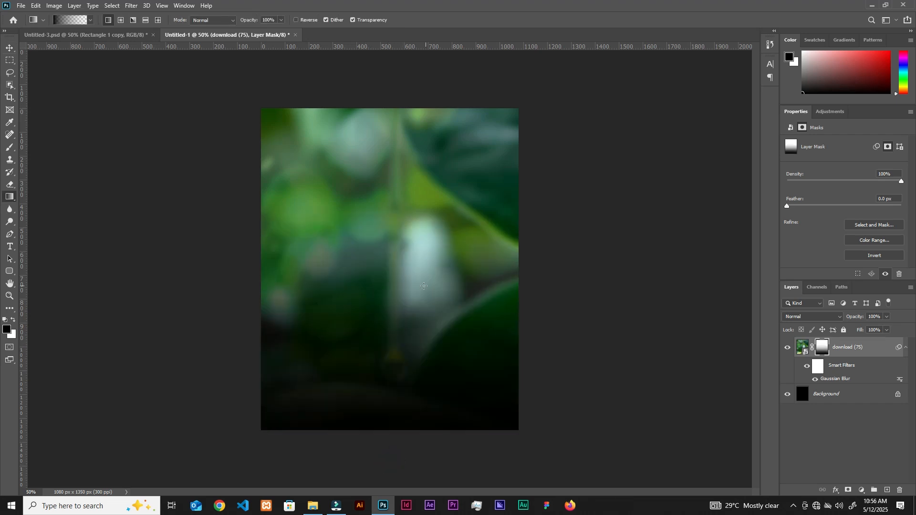
key("ctrl+z")
left_click_drag(390, 471, 395, 181)
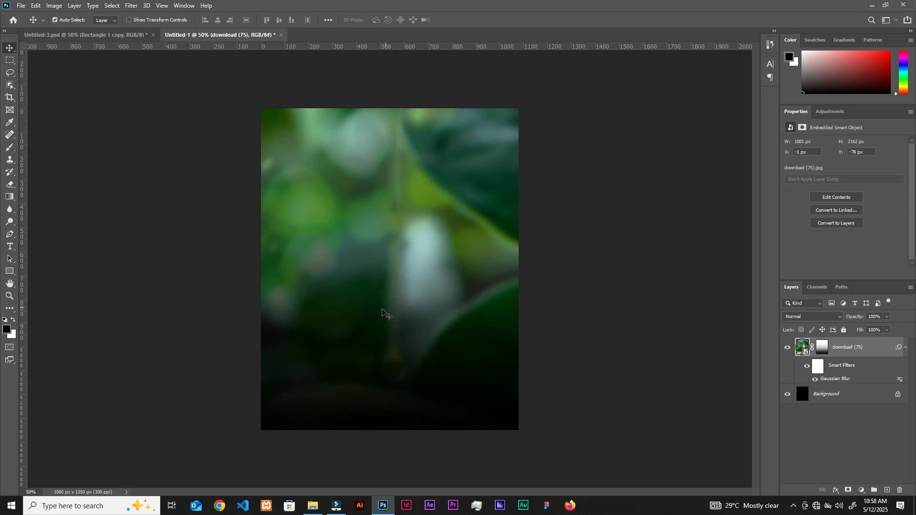
- Create a black rectangle 317.9 px wide and 769.96 px high and move it to the canvas's left edge at X 0, Y 40 px
left_click(10, 272)
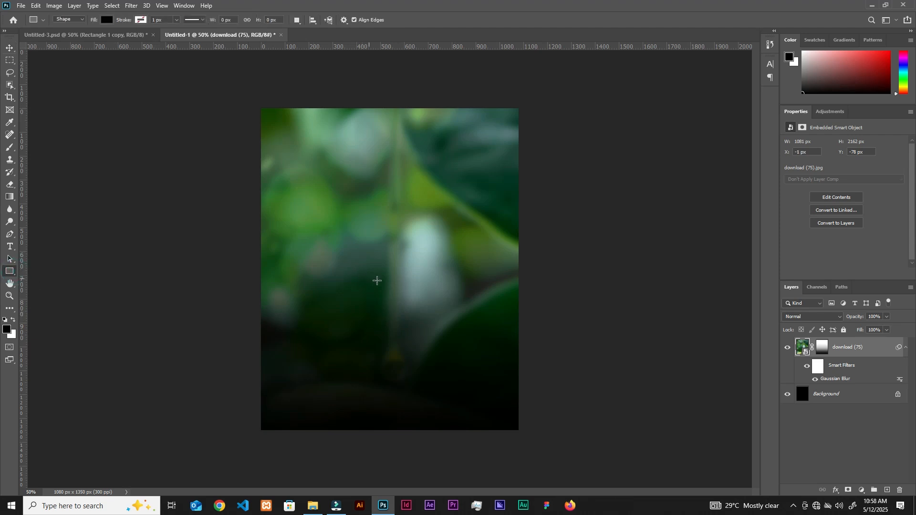
left_click(402, 270)
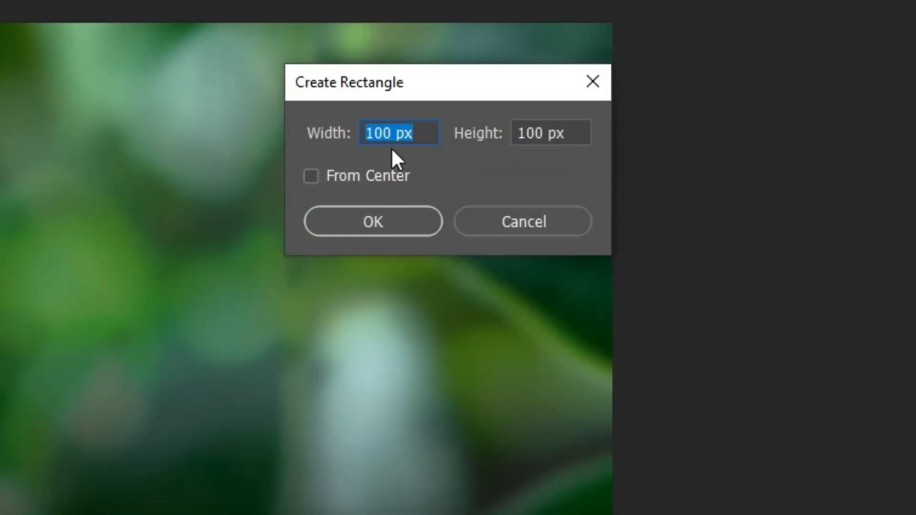
type("317.9")
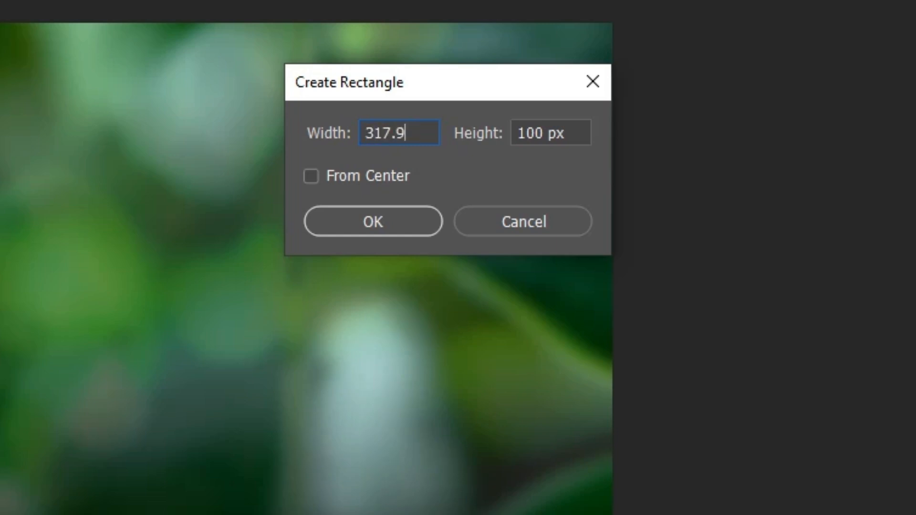
key("Tab")
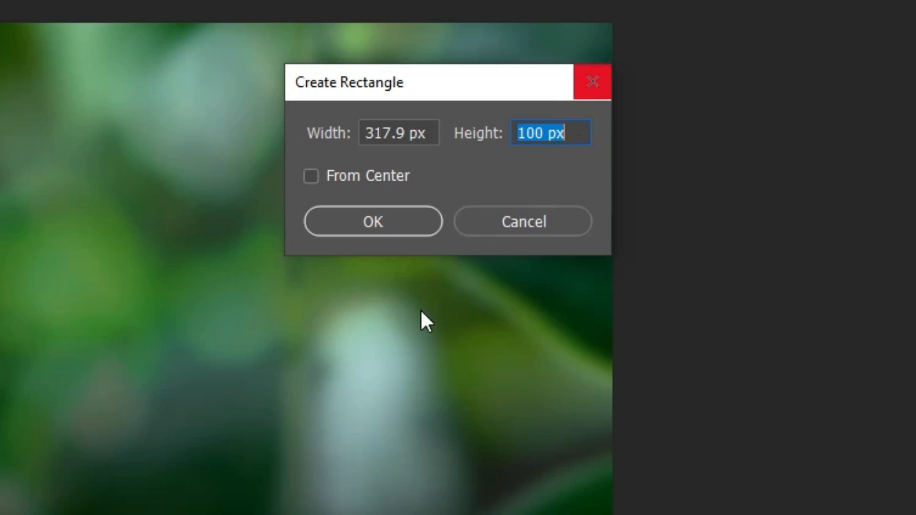
type("769.96 p")
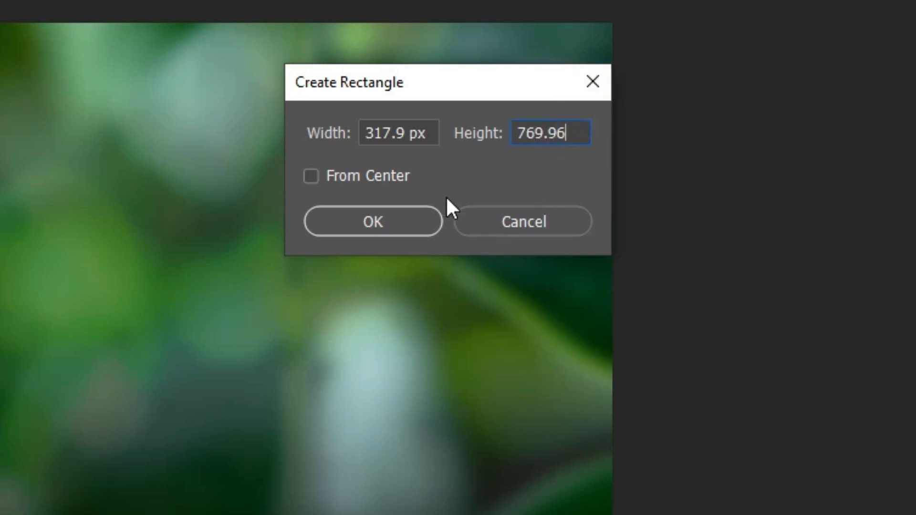
left_click(399, 230)
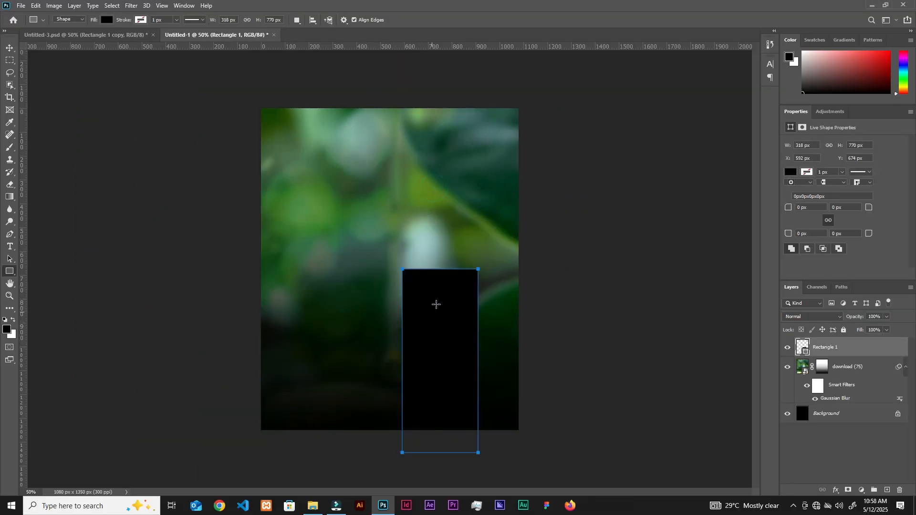
key("v")
left_click_drag(456, 327, 313, 170)
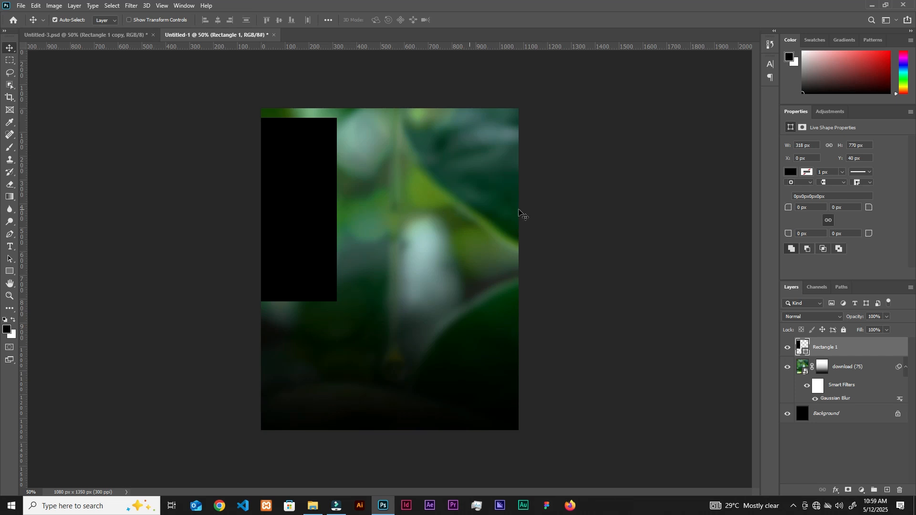
- Give the black rectangle a white stroke 2 px wide
left_click(807, 172)
left_click(713, 200)
left_click(778, 114)
left_click(776, 119)
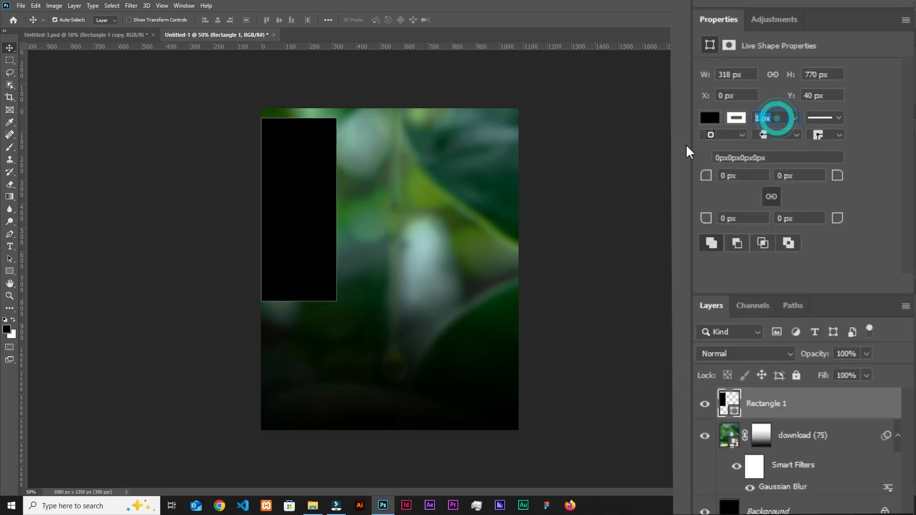
type("2")
key("Return")
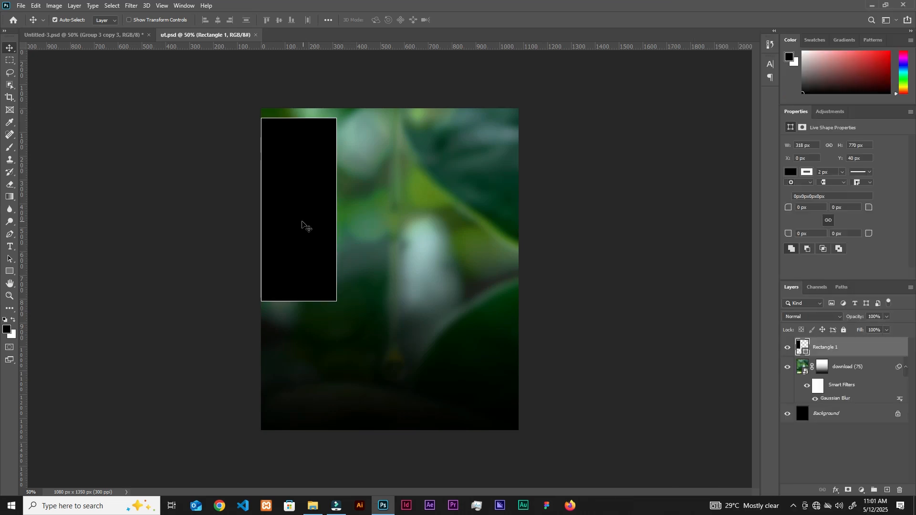
- Duplicate the outlined rectangle directly to the right of the original, at X 318 px and Y 40 px
left_click_drag(300, 227, 376, 228)
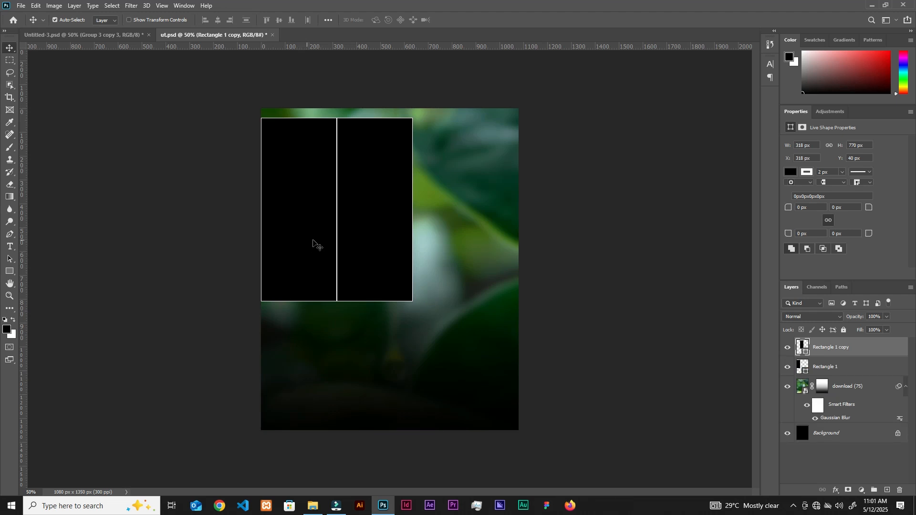
- Place the Graduation Studio Portrait image directly above the first outlined rectangle and clip it to that rectangle
left_click(295, 231)
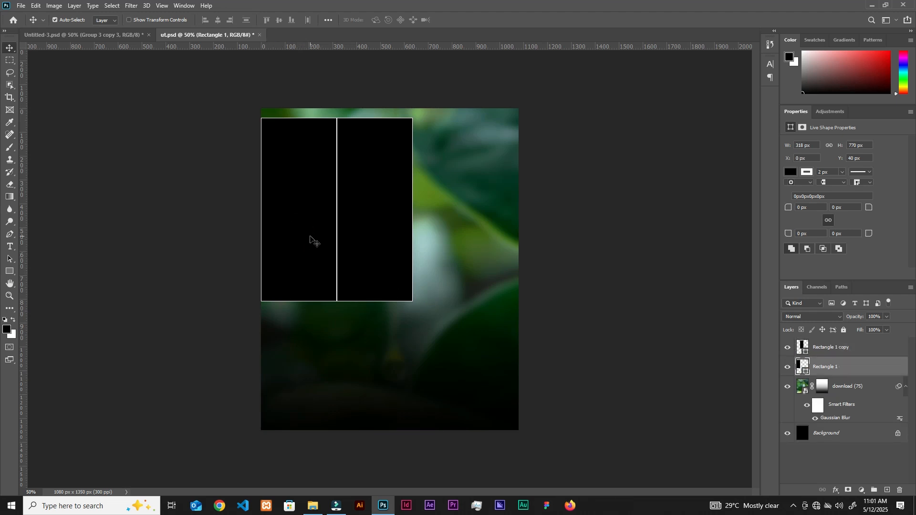
left_click(312, 506)
left_click_drag(315, 114, 374, 343)
key("Return")
right_click(865, 368)
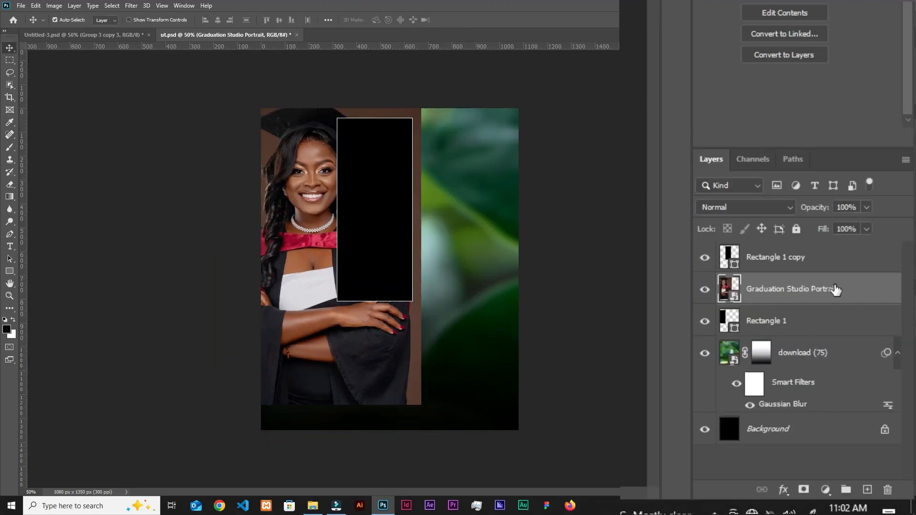
left_click(727, 190)
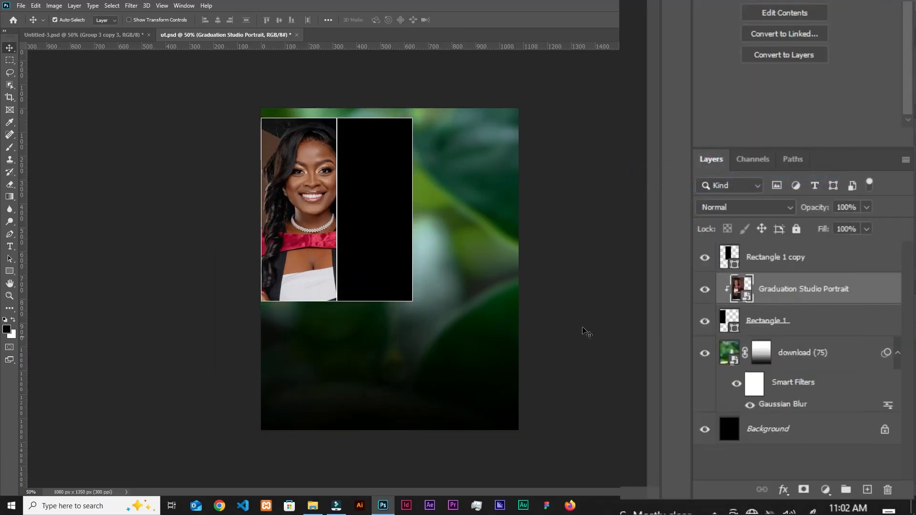
- Scale down the clipped graduation portrait and reposition it so the cap and folded arms fit inside the first panel
key("ctrl+t")
left_click_drag(421, 245, 378, 239)
left_click_drag(324, 248, 314, 220)
left_click(458, 19)
- Place the Grad idea image over the second rectangle, scale it to 22.20% and clip it to that rectangle
left_click(374, 192)
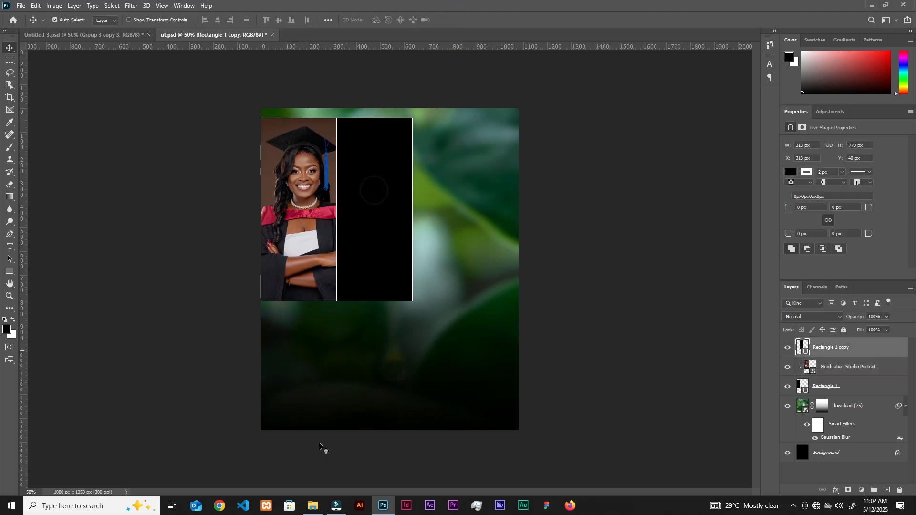
left_click(313, 506)
left_click_drag(265, 115, 436, 276)
left_click_drag(511, 245, 466, 231)
left_click_drag(415, 267, 454, 212)
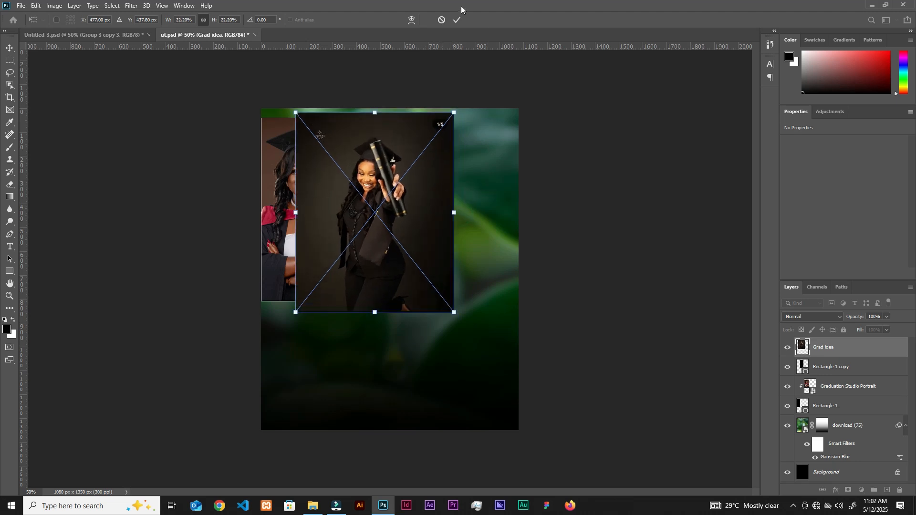
left_click(457, 20)
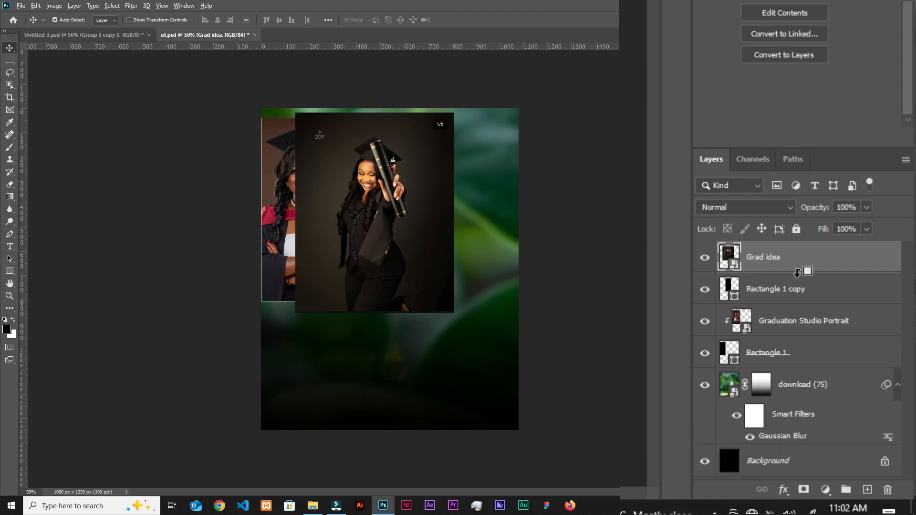
left_click(799, 273, "alt")
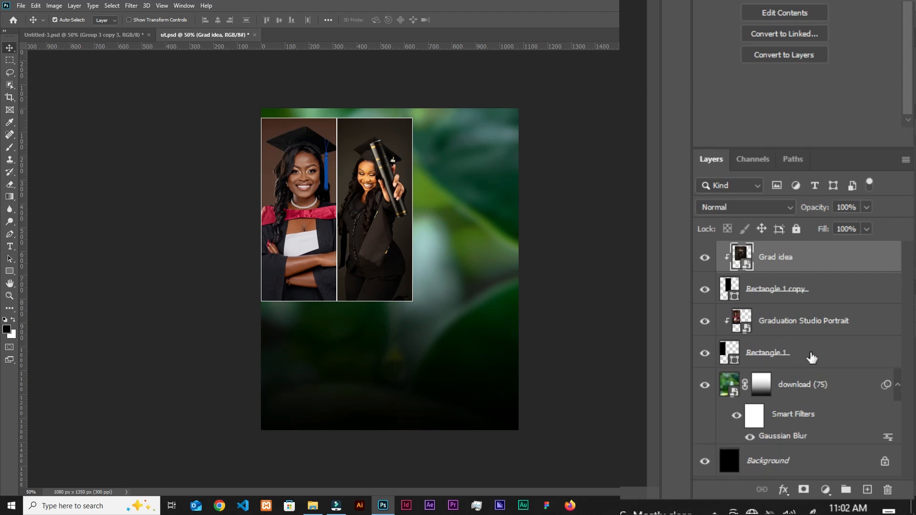
- Group both photos with their rectangles, duplicate the group, and merge the copy into one layer with the original group hidden
left_click(820, 359, "shift")
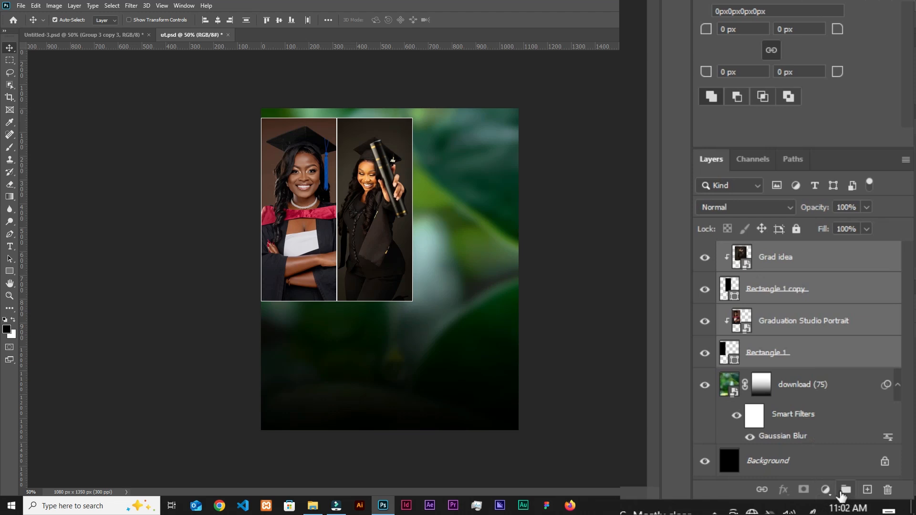
left_click(846, 490)
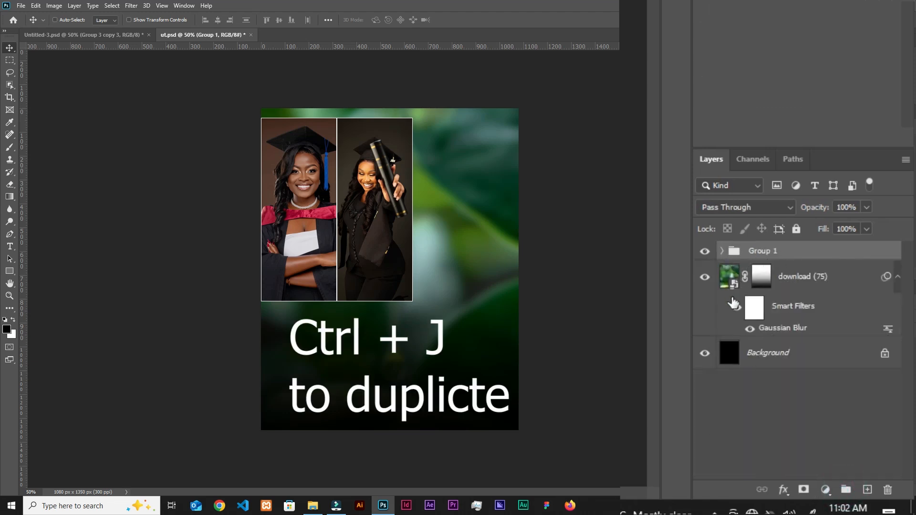
key("ctrl+j")
left_click(704, 271)
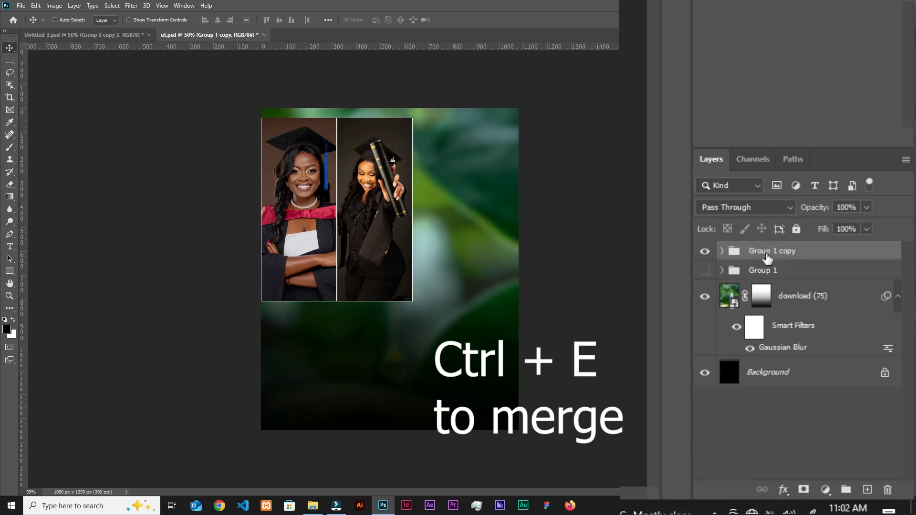
key("ctrl+e")
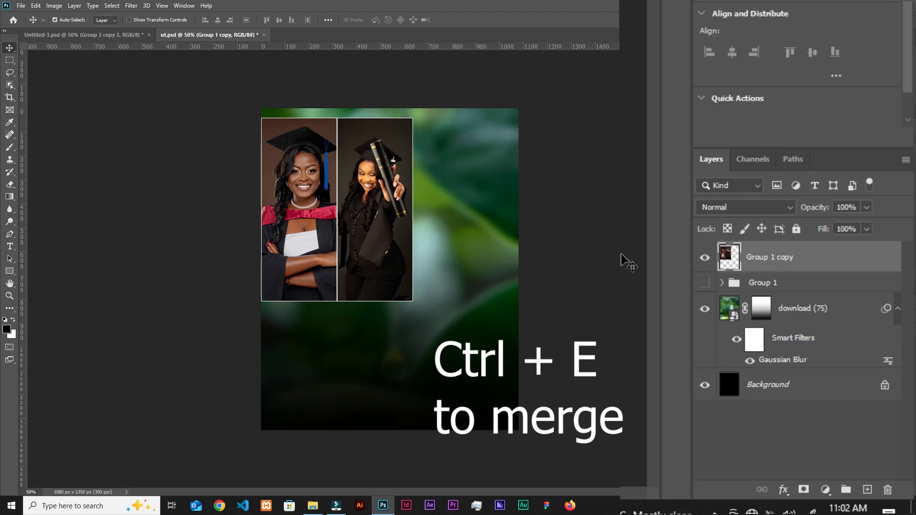
- Duplicate the merged photo panels edge to edge to the right and merge both copies into a single layer
left_click_drag(360, 221, 511, 221)
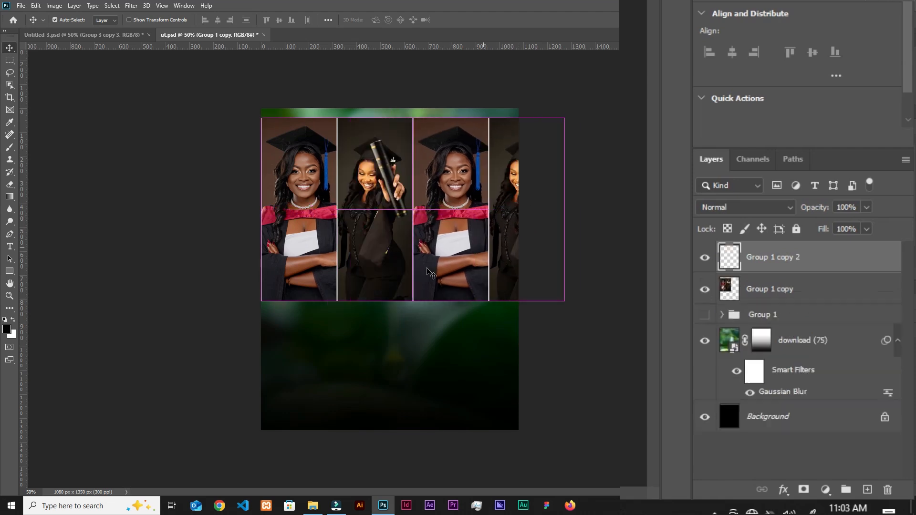
left_click(812, 287, "shift")
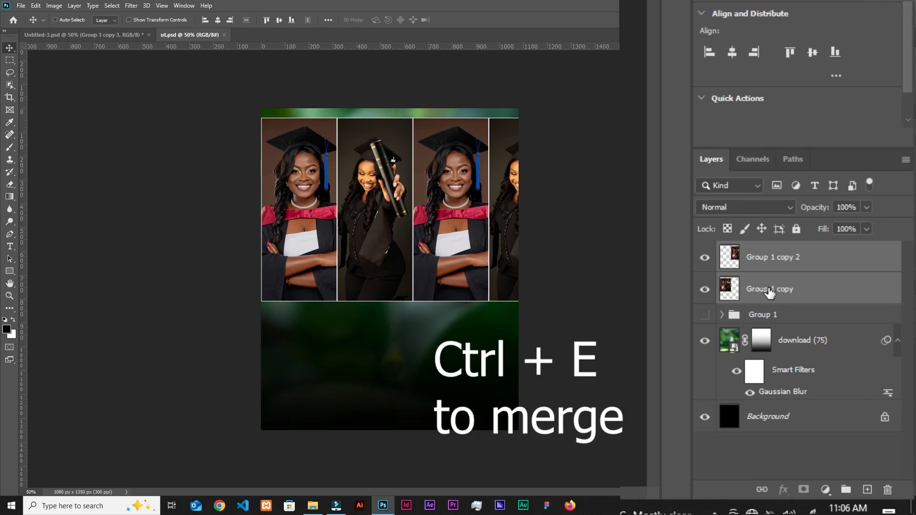
key("ctrl+e")
- Apply a Gaussian Blur with a radius below 11.1 pixels to the merged photo panels layer
left_click(134, 11)
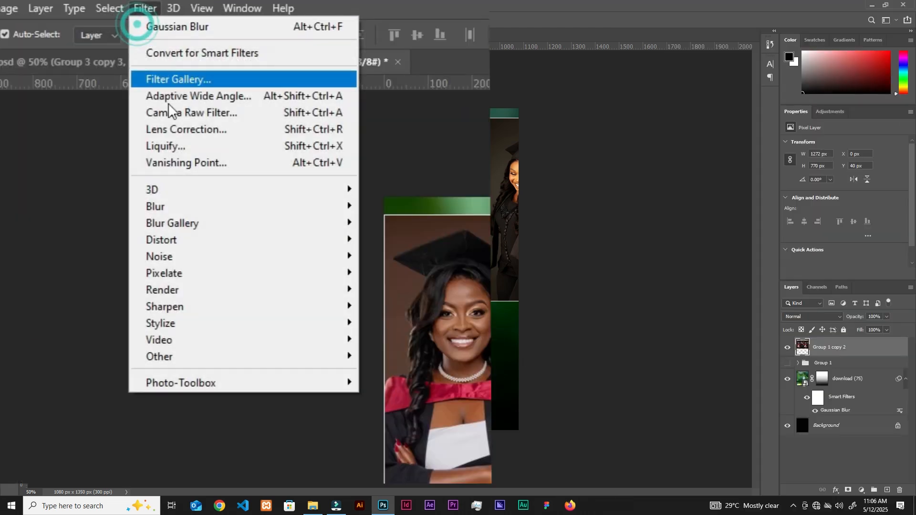
mouse_move(181, 207)
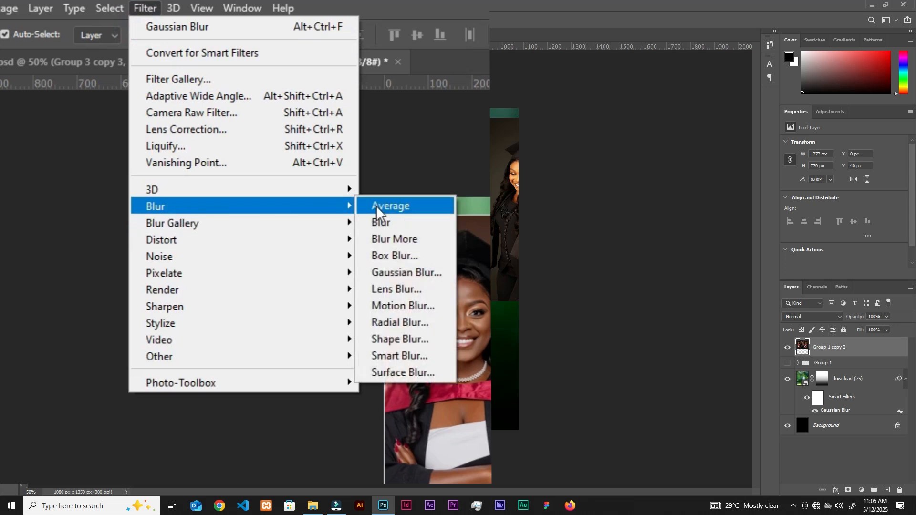
left_click(391, 270)
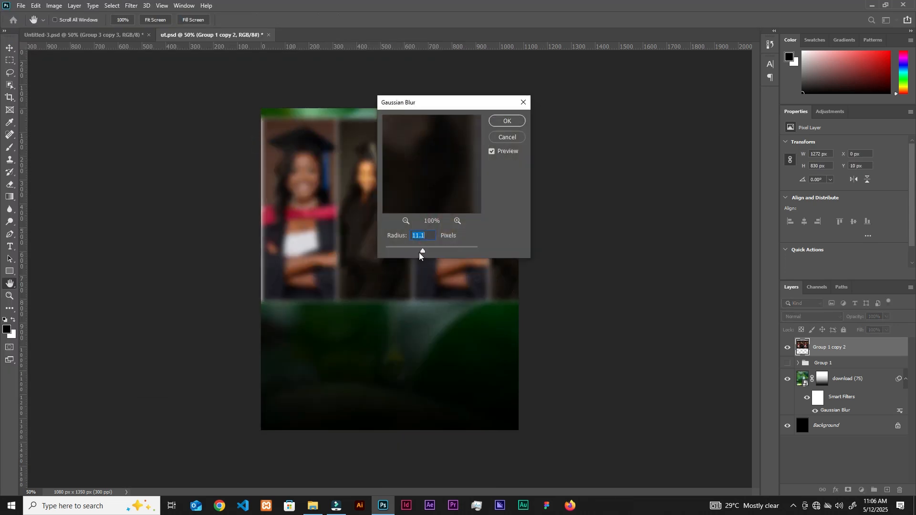
left_click_drag(419, 253, 412, 253)
left_click(506, 122)
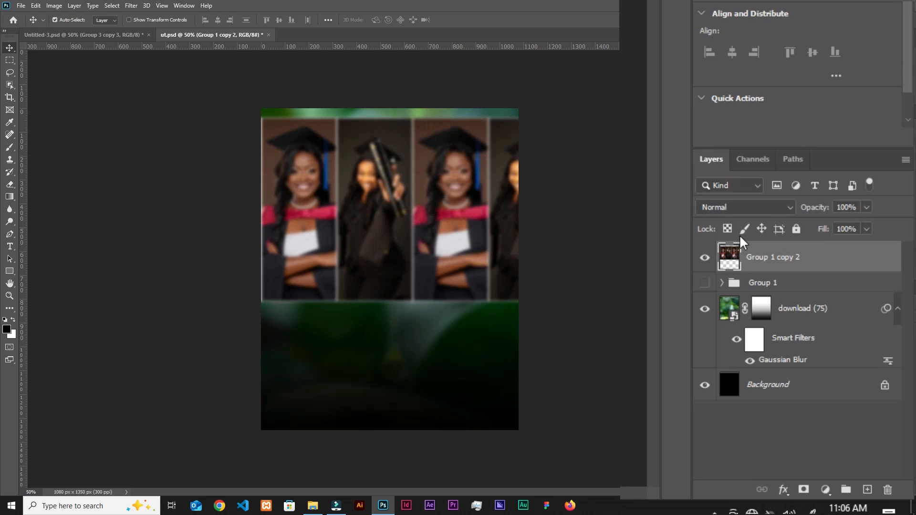
- Set the blurred photo panels layer to Soft Light and shift it slightly left to X -20 px
left_click(745, 207)
left_click(714, 311)
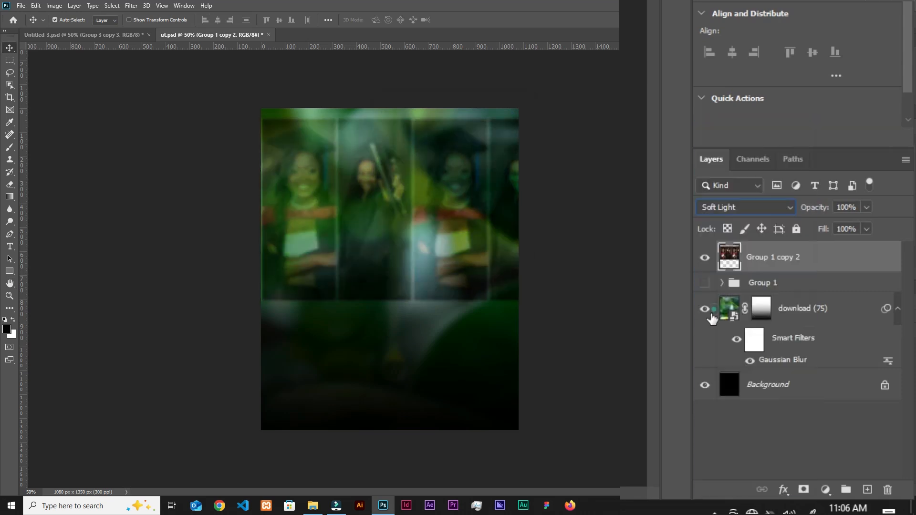
left_click_drag(411, 258, 410, 259)
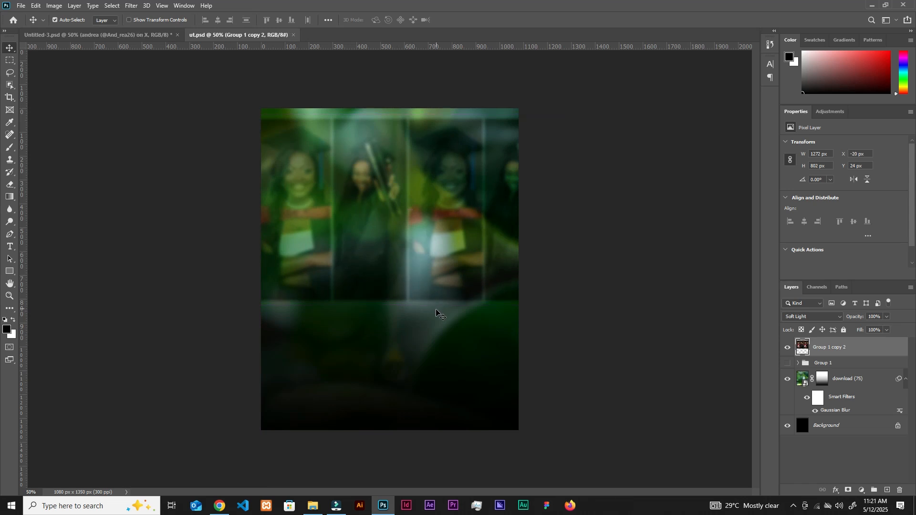
- Place the cut-out graduate photo from the resources folder, scale it to 33.47% and centre it at X 773.20 px, Y 525.50 px
left_click(313, 505)
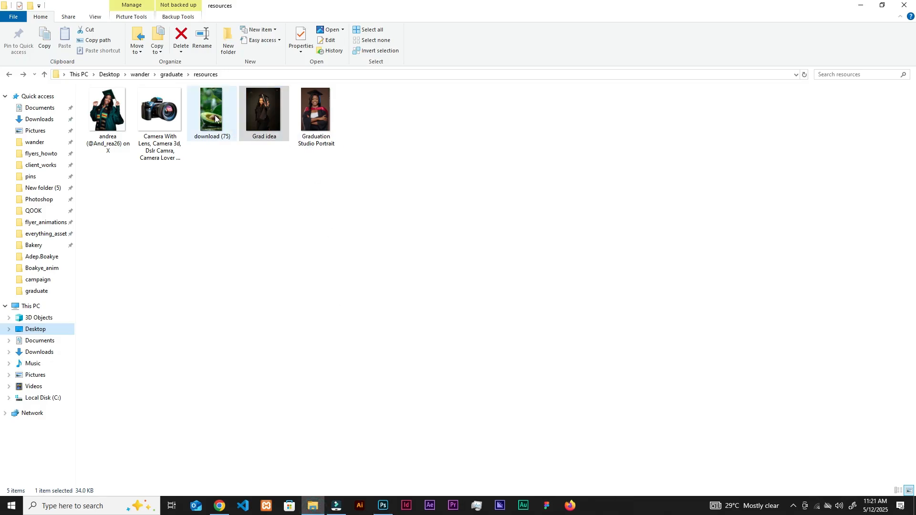
left_click_drag(106, 122, 382, 348)
left_click_drag(262, 269, 321, 269)
left_click_drag(406, 238, 428, 192)
left_click_drag(542, 105, 549, 94)
left_click_drag(468, 169, 463, 179)
left_click_drag(546, 346, 563, 368)
left_click_drag(477, 206, 471, 205)
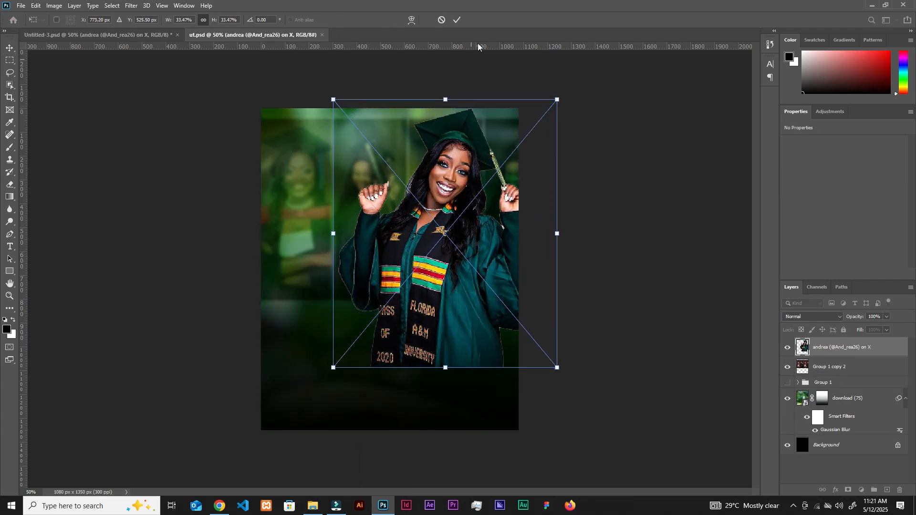
left_click(456, 20)
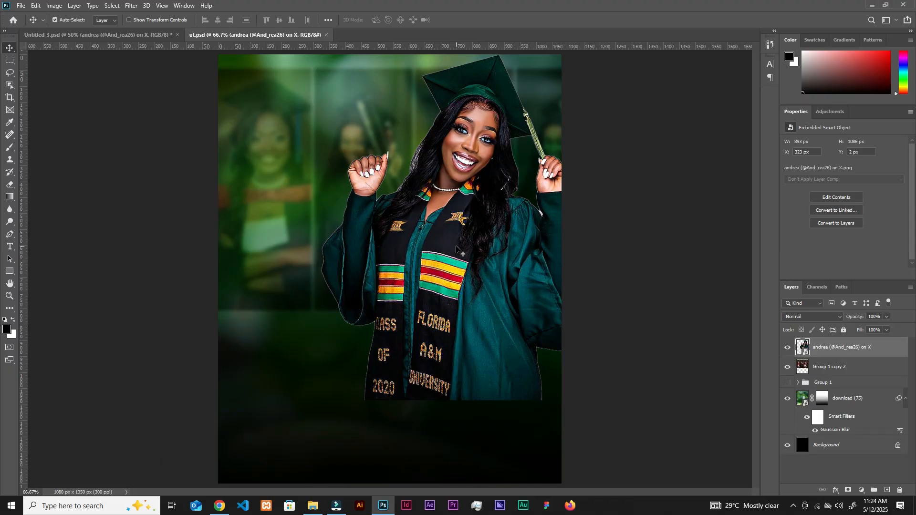
- Apply the Camera Raw Filter to the cut-out graduate with Exposure +0.50 and Vibrance +18
left_click(131, 5)
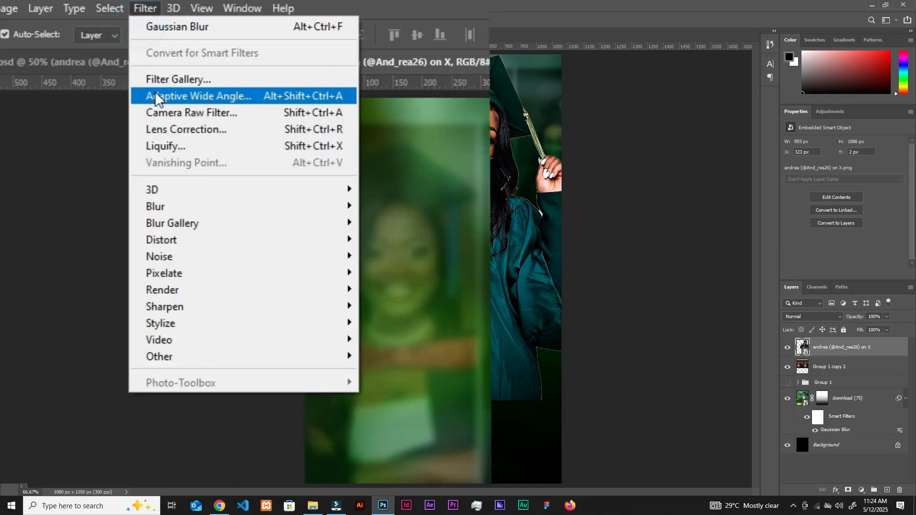
left_click(310, 114)
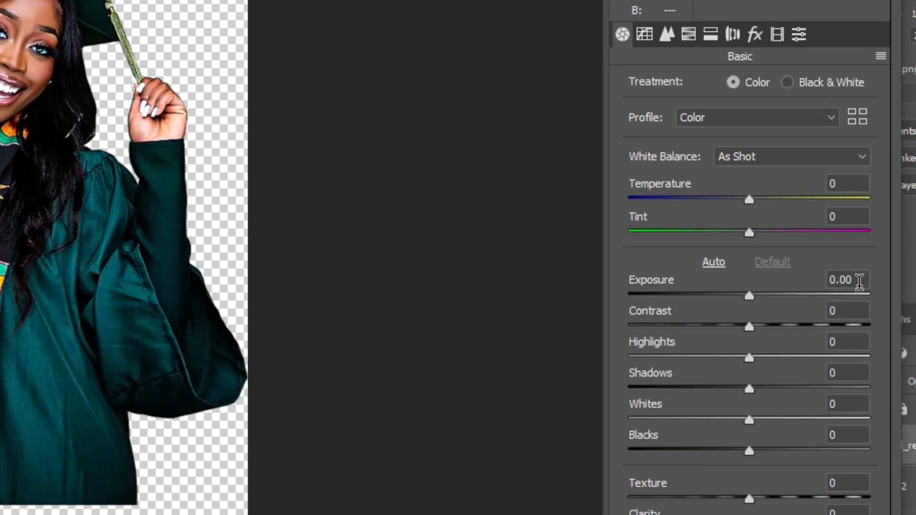
left_click(860, 282)
type("0.5")
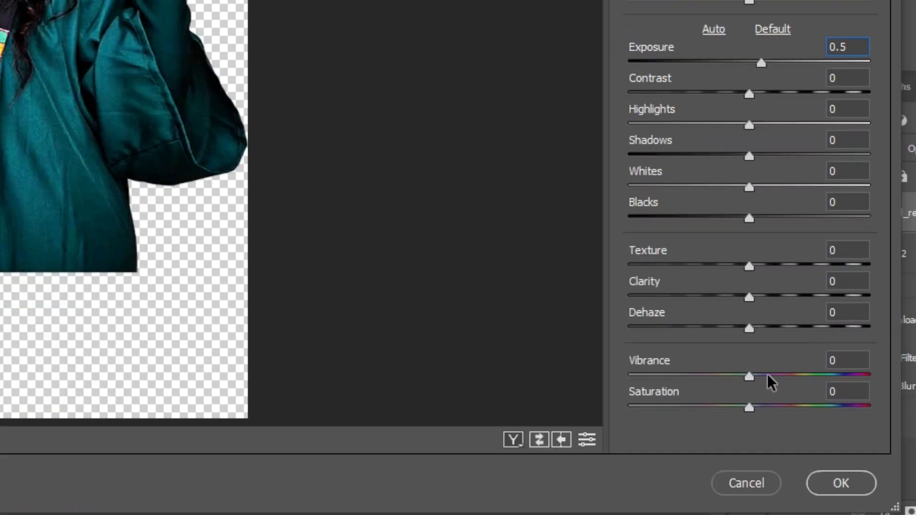
left_click_drag(750, 377, 769, 379)
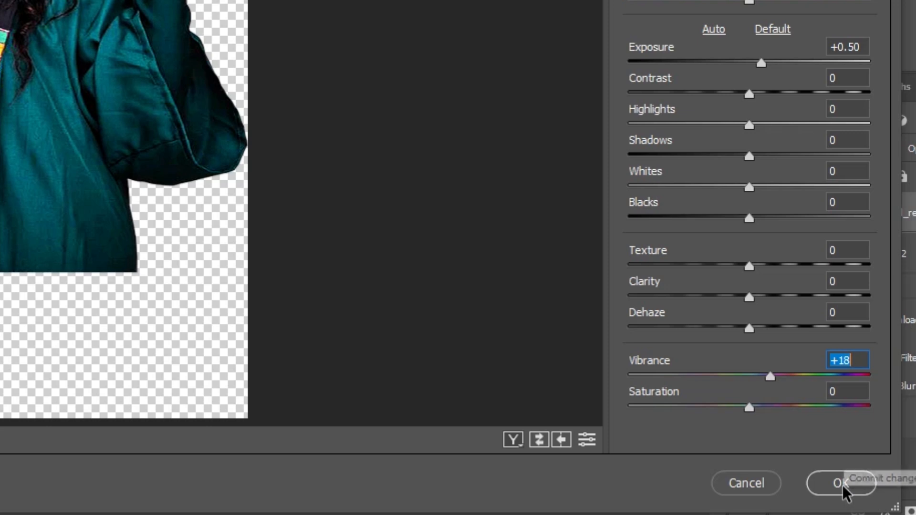
left_click(838, 484)
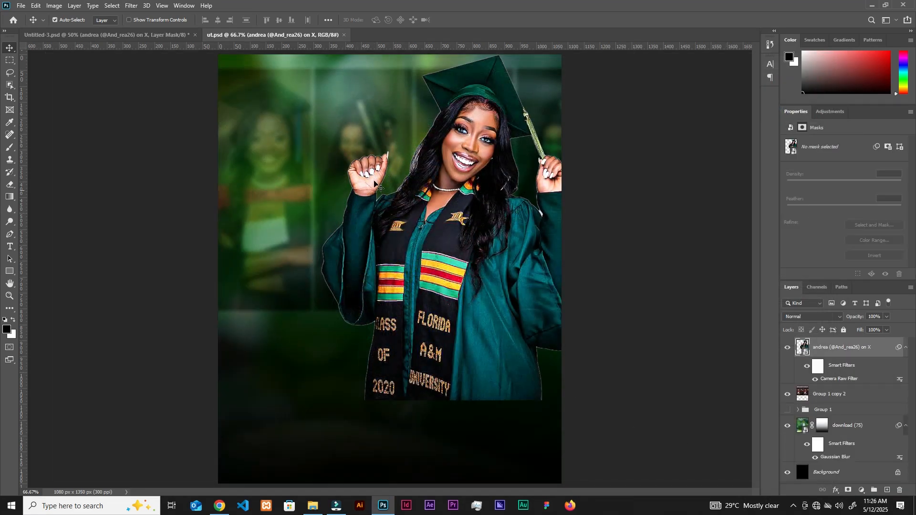
- Load the cut-out graduate layer's outline as a selection and contract it by 2 pixels
key("ctrl+plus")
key("ctrl+plus")
left_click_drag(402, 156, 565, 225)
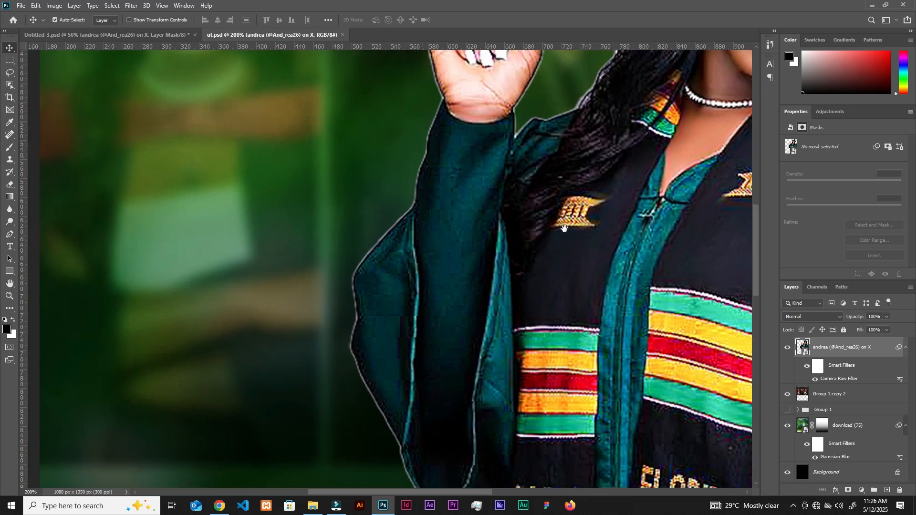
left_click_drag(574, 191, 471, 313)
left_click_drag(568, 158, 475, 311)
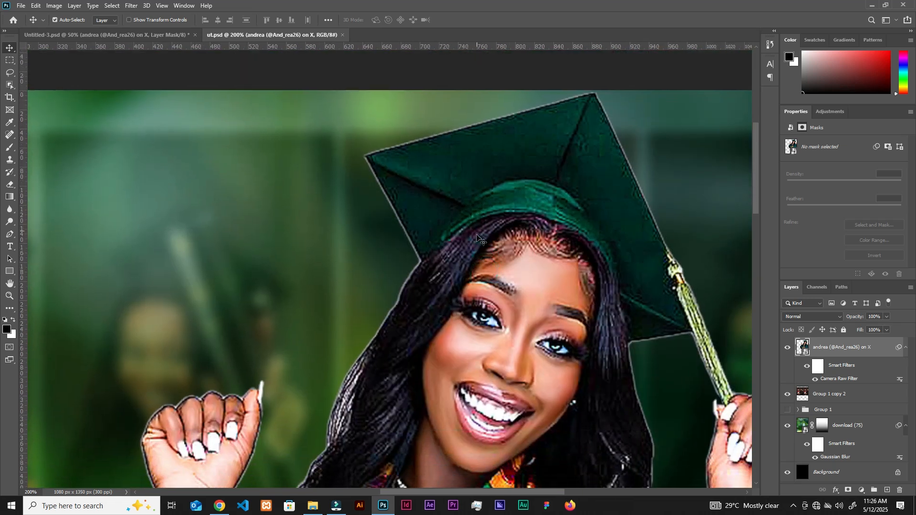
key("ctrl+minus")
left_click_drag(437, 338, 494, 216)
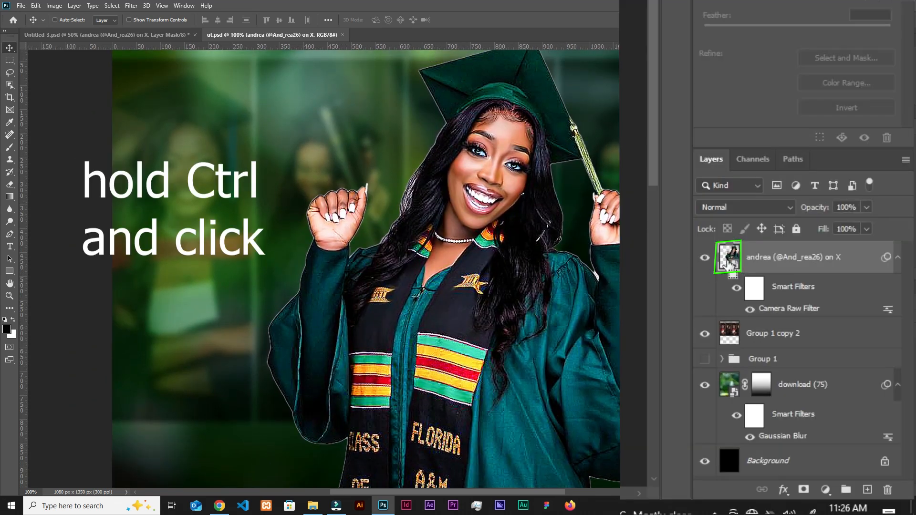
left_click(729, 258, "ctrl")
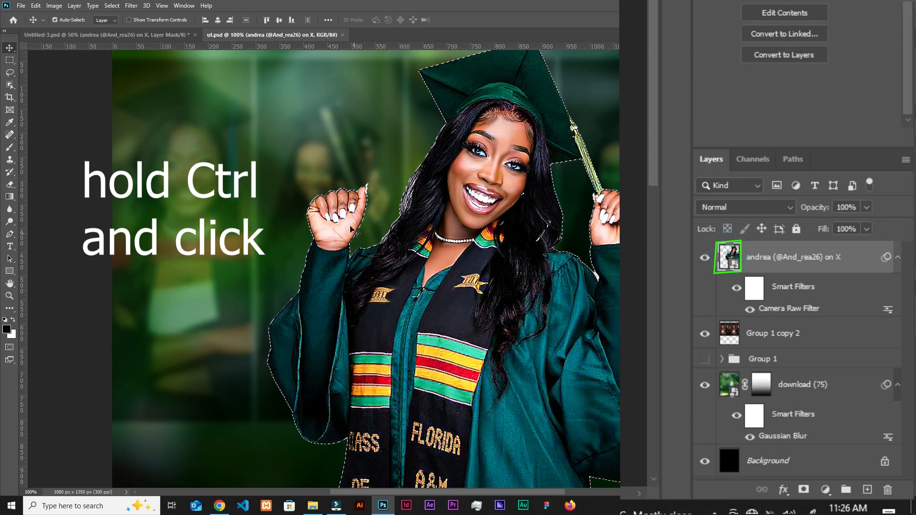
left_click(112, 6)
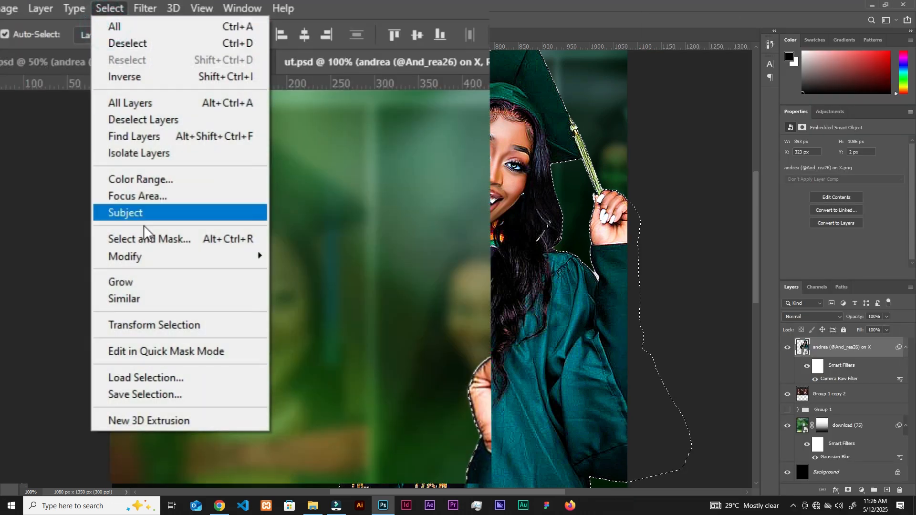
mouse_move(254, 254)
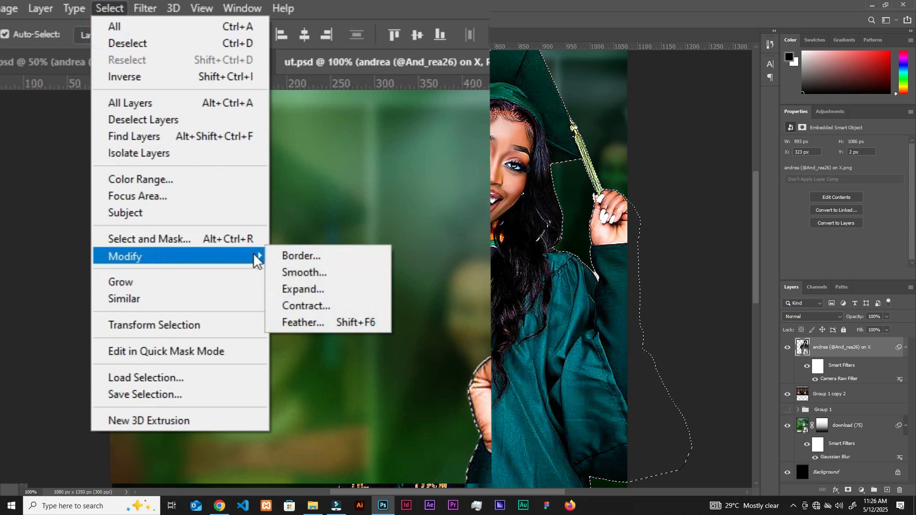
left_click(305, 305)
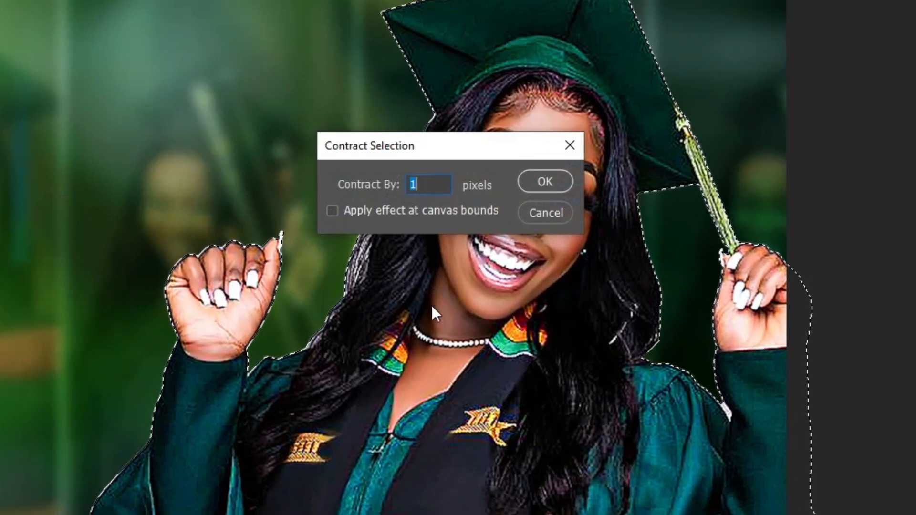
key("Up")
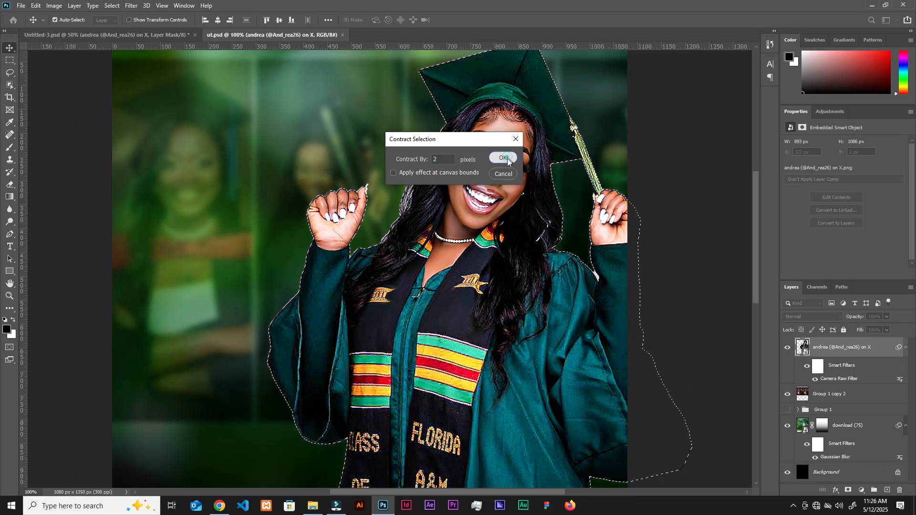
left_click(546, 182)
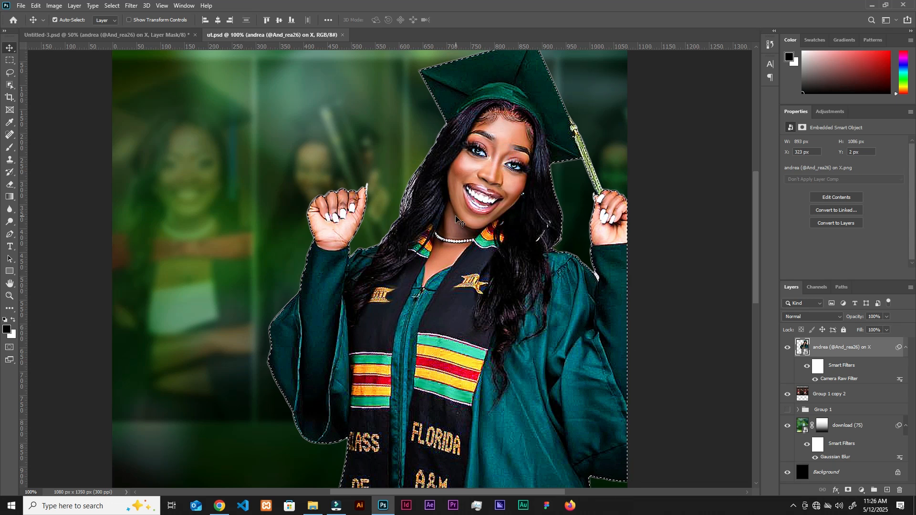
- Add a layer mask to the graduate layer from the contracted selection to trim the light fringe around her
key("ctrl+plus")
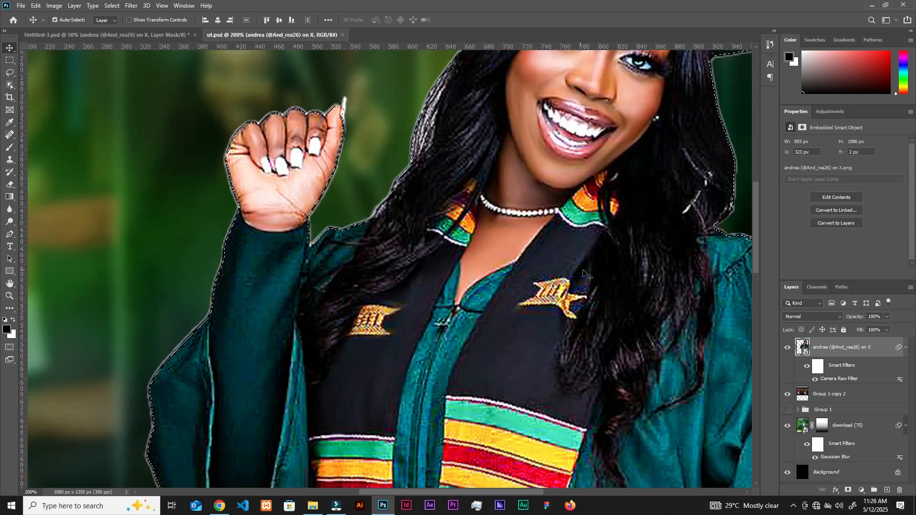
key("ctrl")
key("ctrl+minus")
key("ctrl+minus")
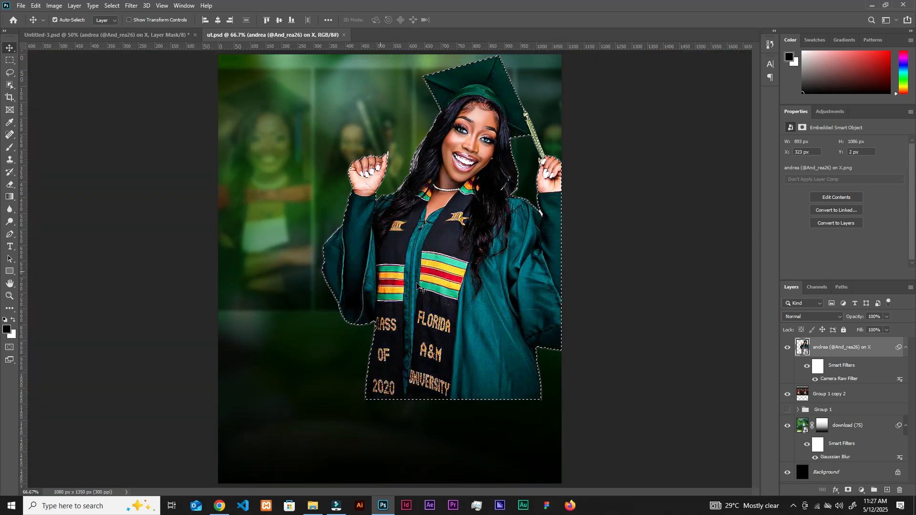
key("ctrl+minus")
key("ctrl+plus")
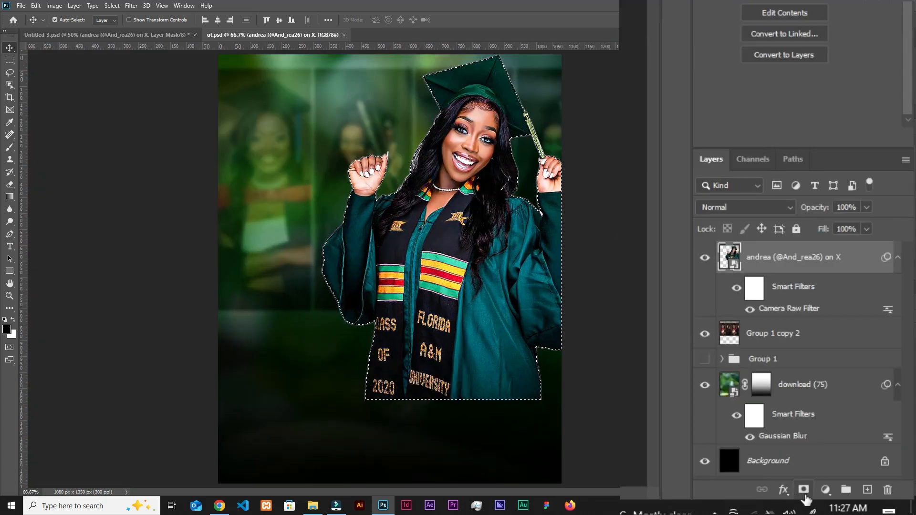
left_click(805, 491)
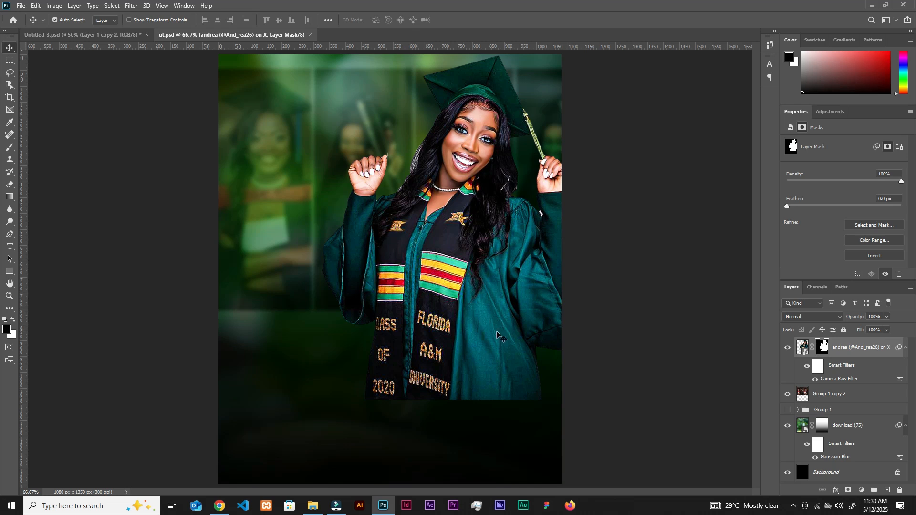
- Create a new layer above the graduate and build up black-to-transparent linear gradients from below the poster to darken its lower half
left_click(887, 490)
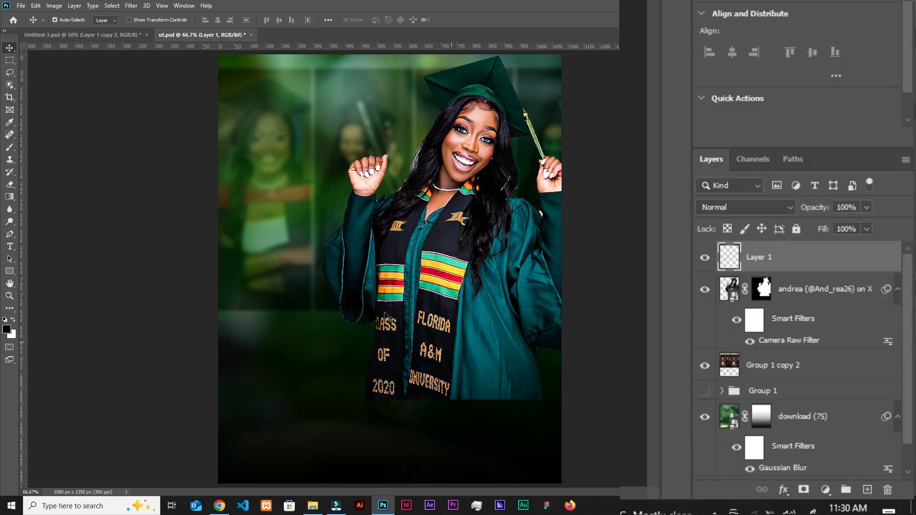
key("g")
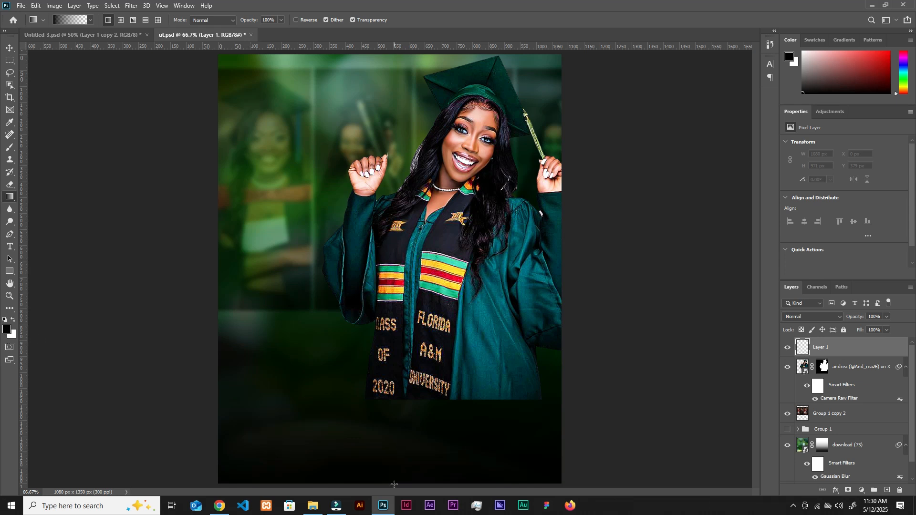
key("ctrl+minus")
left_click_drag(406, 457, 406, 200)
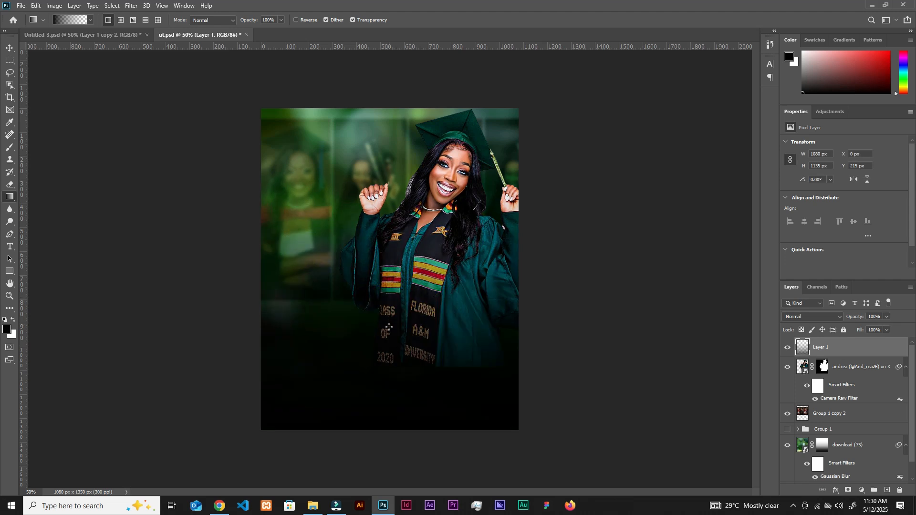
left_click_drag(393, 457, 389, 210)
left_click_drag(388, 392, 380, 209)
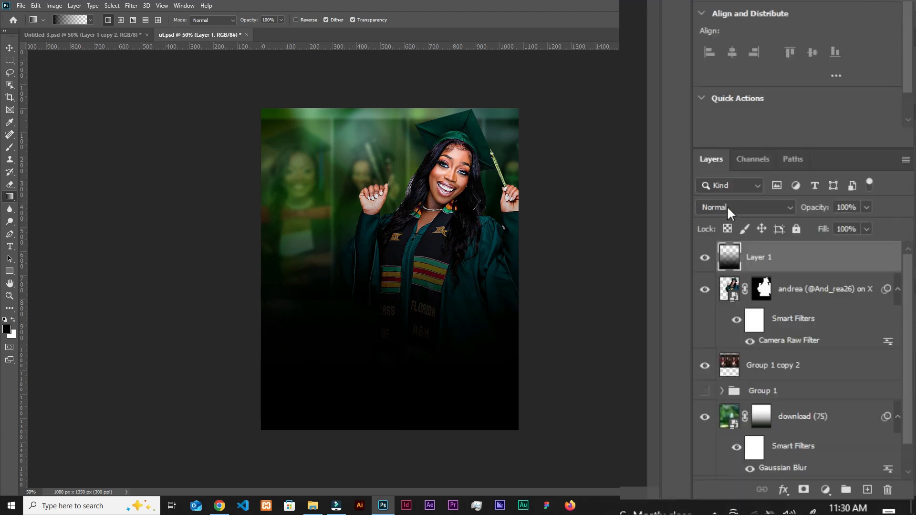
- Add a layer mask to the gradient layer and paint it black across the upper area with a reduced soft brush
left_click(705, 258)
left_click(705, 258)
left_click(805, 489)
key("b")
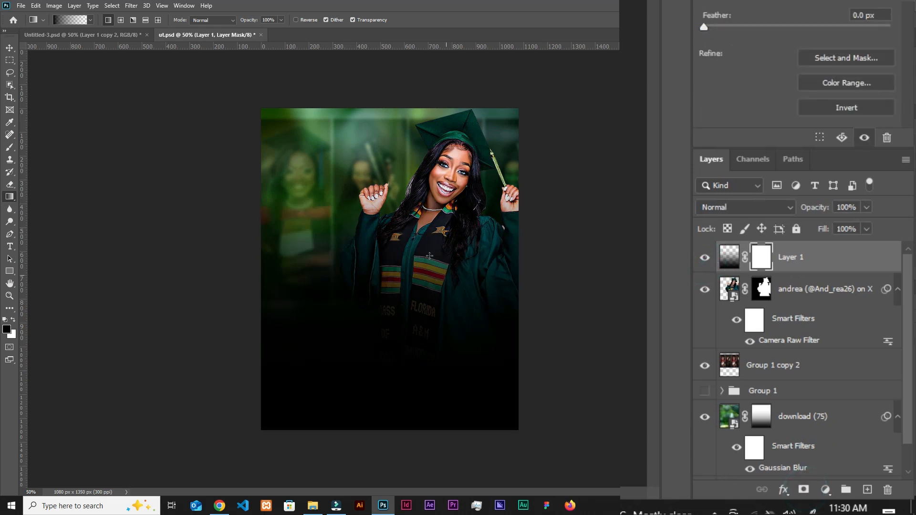
key("bracketleft")
key("bracketleft")
key("bracketleft")
key("bracketleft")
key("bracketleft")
key("bracketleft")
key("bracketleft")
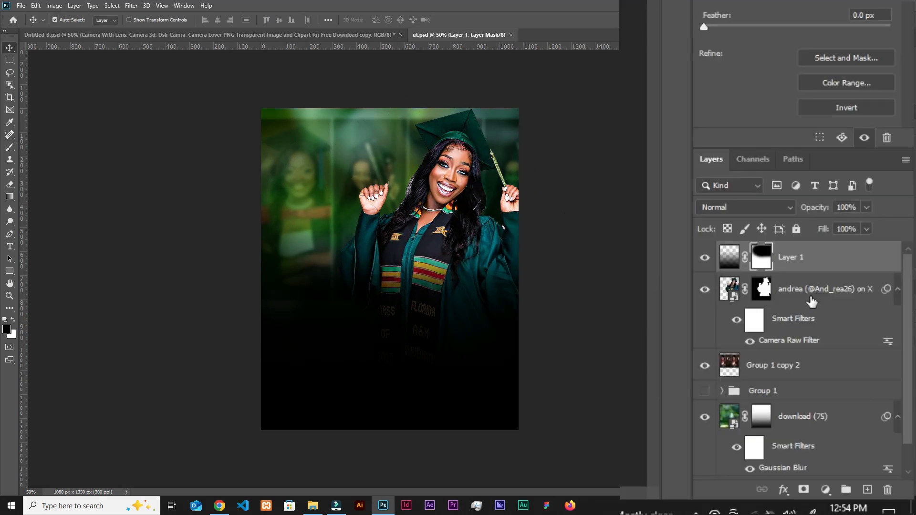
- Place the camera image from the resources folder directly above the blurred photo panels layer and flip it horizontally
left_click(810, 298)
left_click(704, 292)
left_click(704, 292)
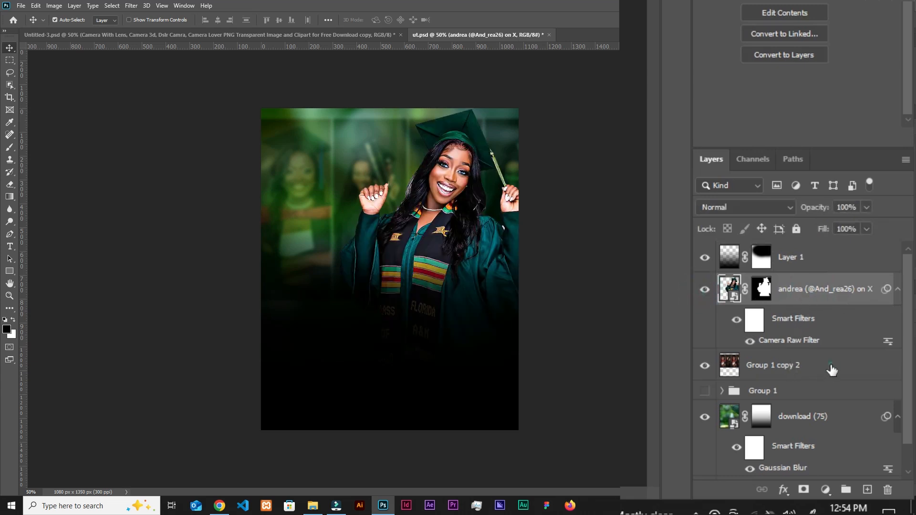
left_click(799, 373)
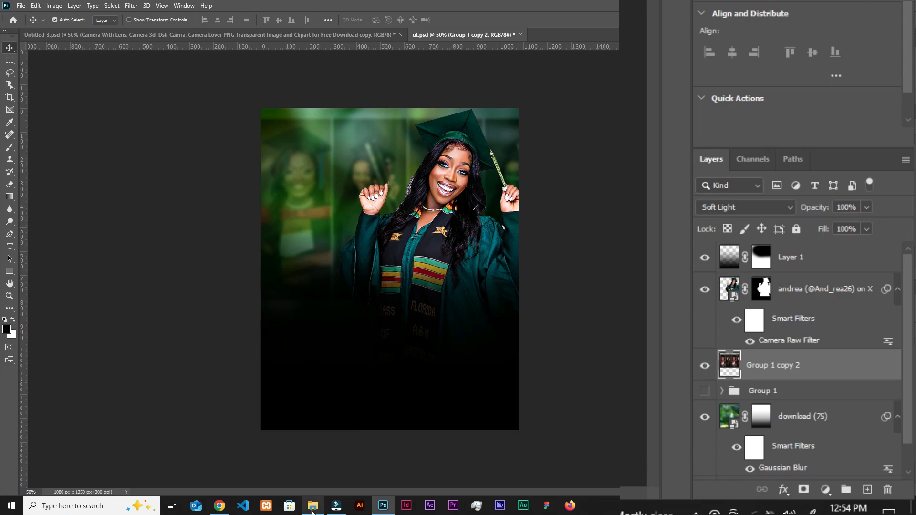
left_click(312, 507)
key("Right")
left_click_drag(159, 109, 454, 289)
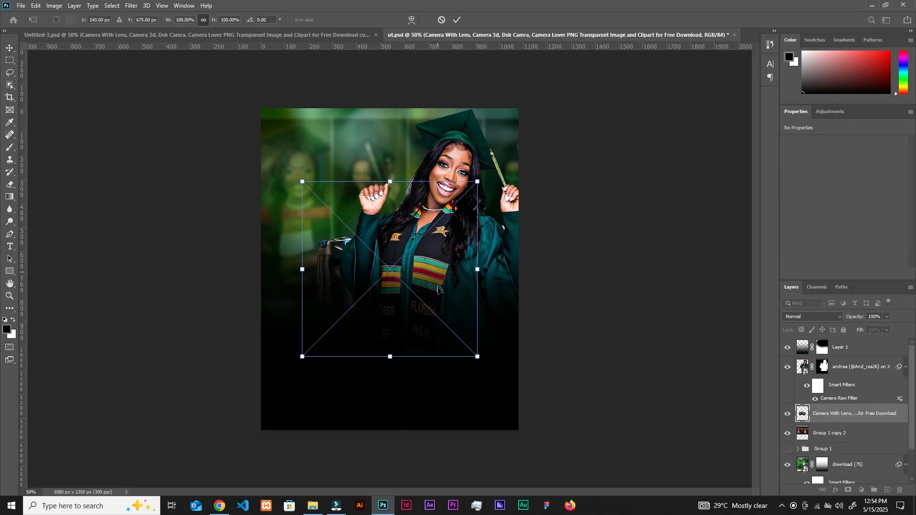
right_click(436, 281)
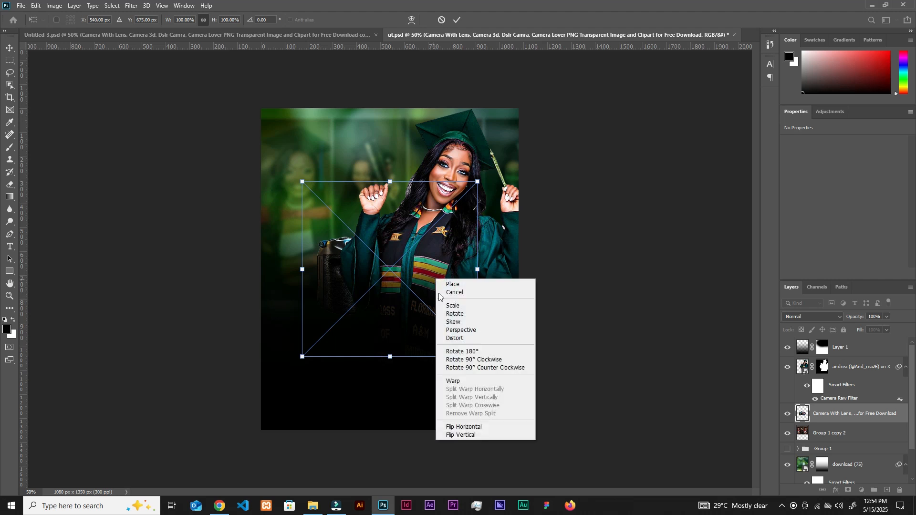
left_click(462, 428)
- Scale the camera to 82.62%, tilt it clockwise and centre it at X 357.92 px, Y 322.05 px behind the graduate's raised hand
left_click_drag(409, 285, 367, 188)
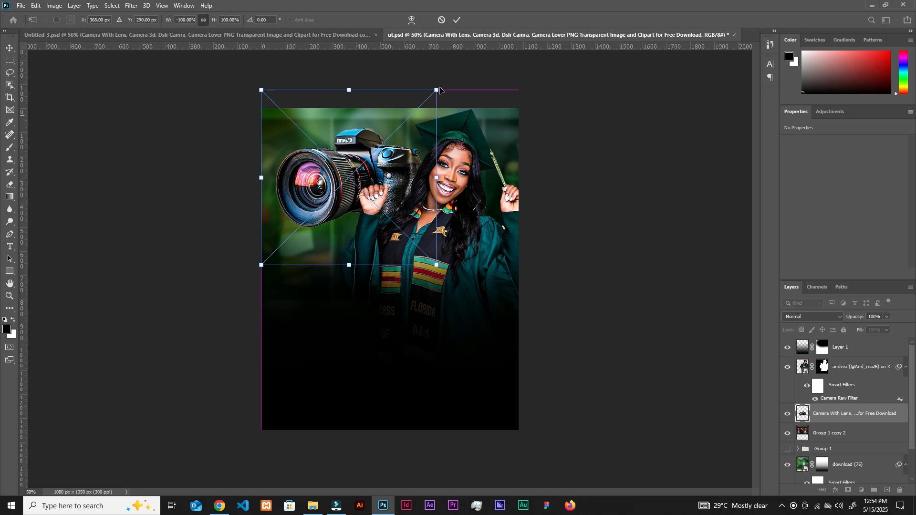
left_click_drag(437, 90, 397, 128)
left_click_drag(318, 199, 328, 185)
left_click_drag(407, 114, 383, 139)
left_click_drag(315, 204, 322, 192)
left_click_drag(398, 120, 415, 146)
left_click_drag(337, 183, 336, 198)
left_click_drag(405, 164, 434, 151)
left_click_drag(339, 196, 334, 196)
left_click_drag(430, 154, 442, 147)
left_click_drag(414, 228, 416, 223)
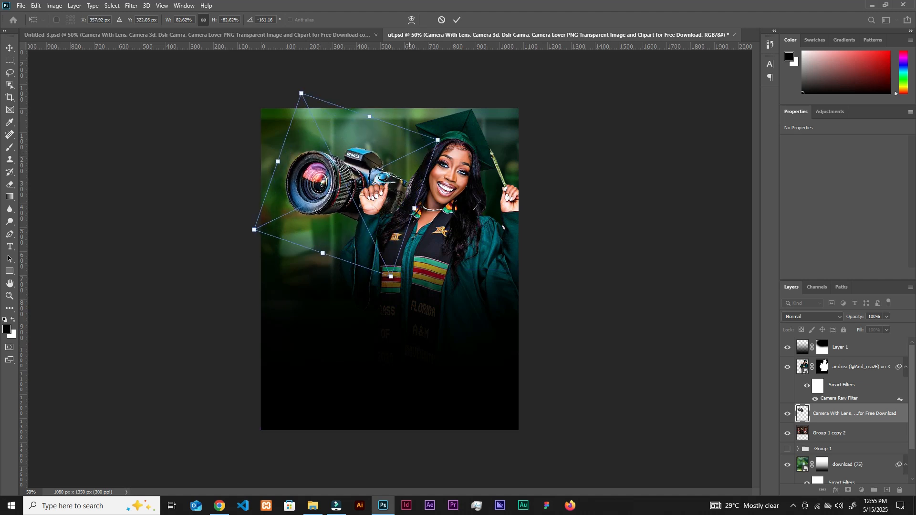
left_click(458, 20)
- Duplicate the camera, flip the copy vertically, and rotate and move it beneath the original as a reflection at X 82 px, Y 441 px
key("ctrl+j")
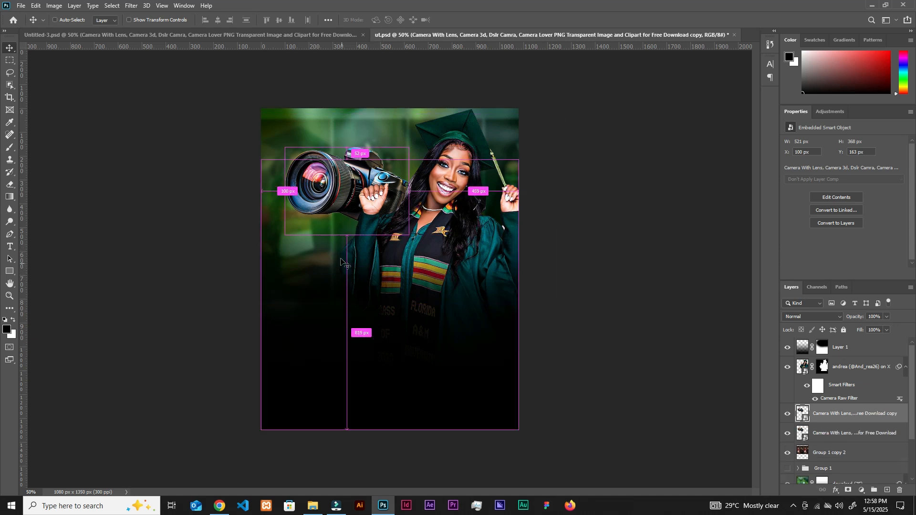
key("ctrl+t")
right_click(340, 200)
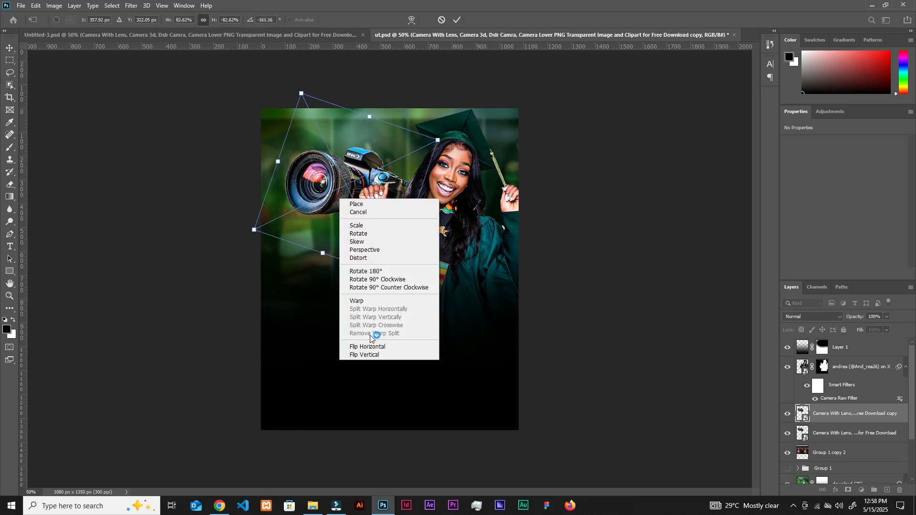
left_click(366, 354)
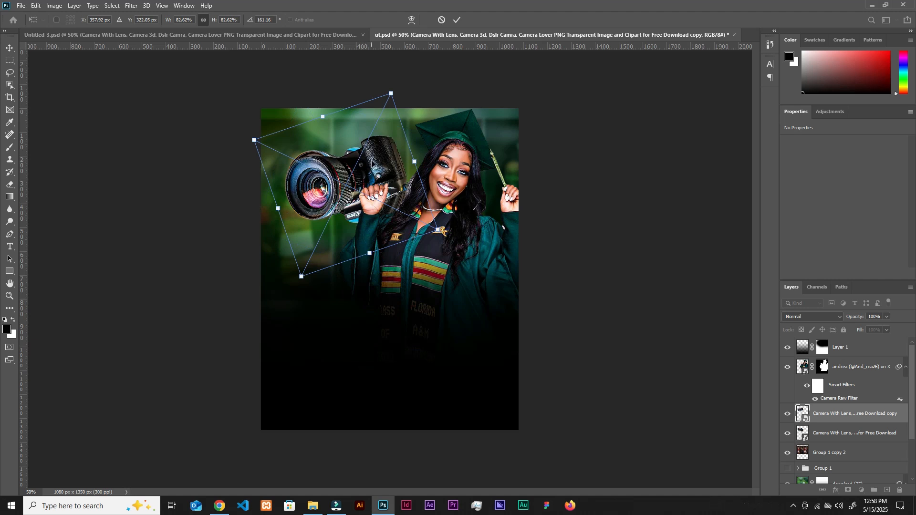
left_click_drag(392, 148, 382, 208)
left_click_drag(415, 139, 451, 212)
left_click_drag(335, 220, 327, 241)
left_click(457, 20)
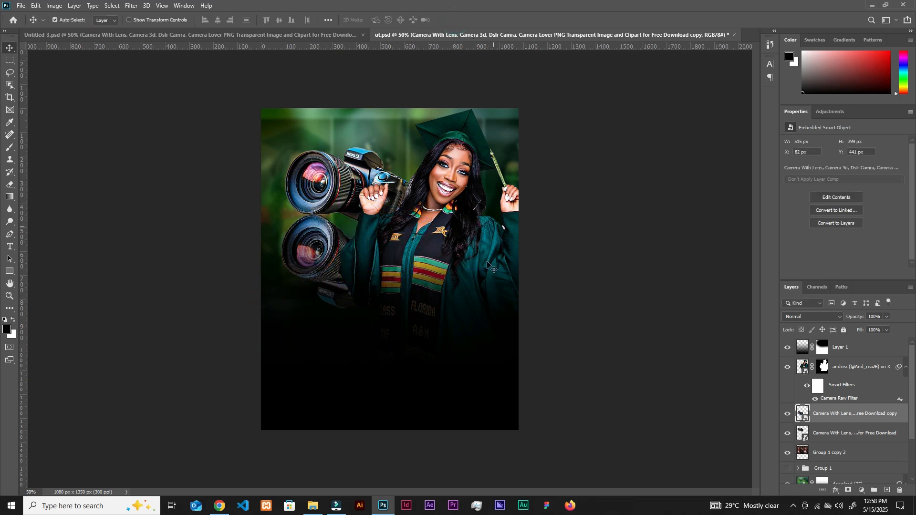
- Add a mask to the camera reflection, fade its lower part with a soft black 250 px brush and set its fill to 60%
left_click(804, 490)
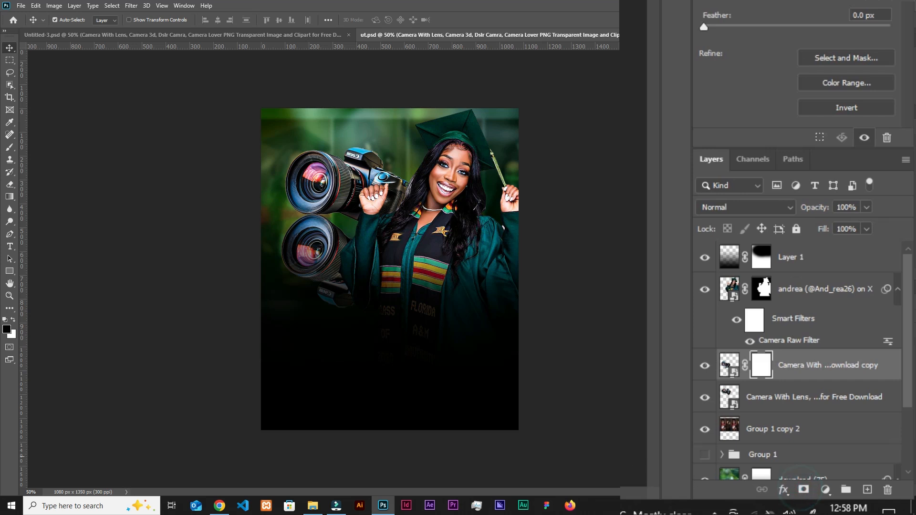
key("b")
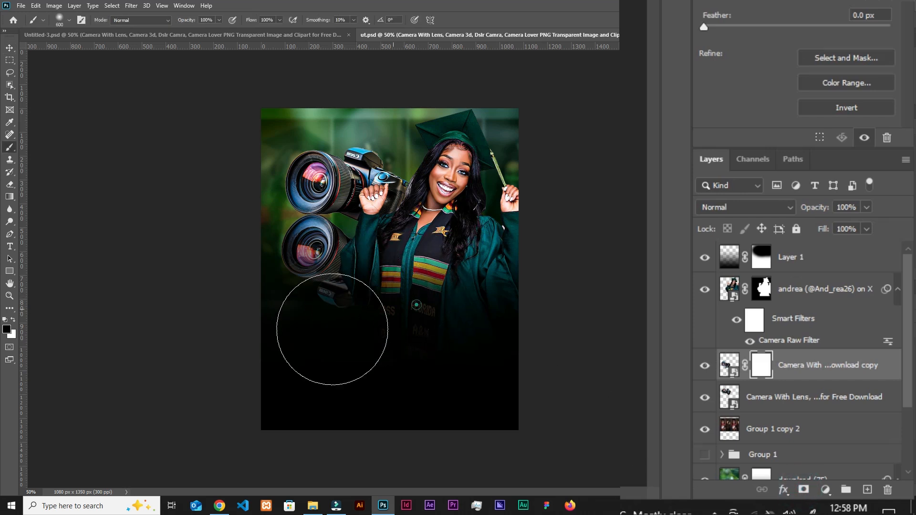
key("bracketleft")
key("bracketleft")
key("bracketleft")
key("bracketleft")
mouse_move(353, 280)
left_mouse_down()
mouse_move(326, 270)
mouse_move(262, 270)
mouse_move(380, 255)
mouse_move(324, 267)
mouse_move(298, 257)
left_mouse_up()
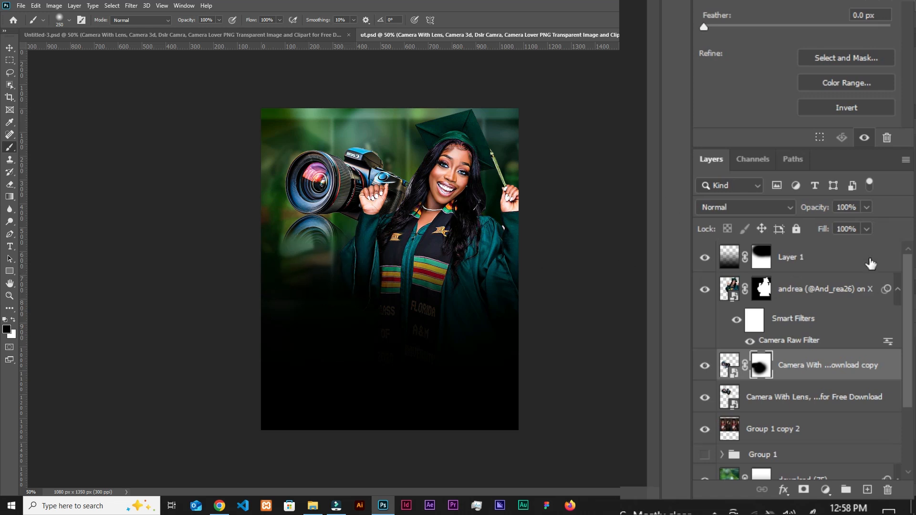
left_click_drag(857, 252, 844, 248)
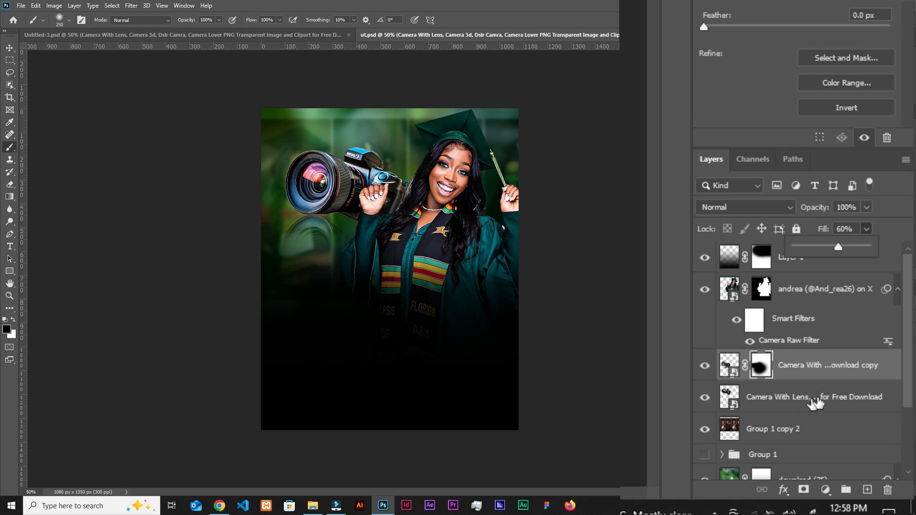
- Group the camera with its reflection and clip a default Black & White adjustment layer to that group
left_click(819, 401)
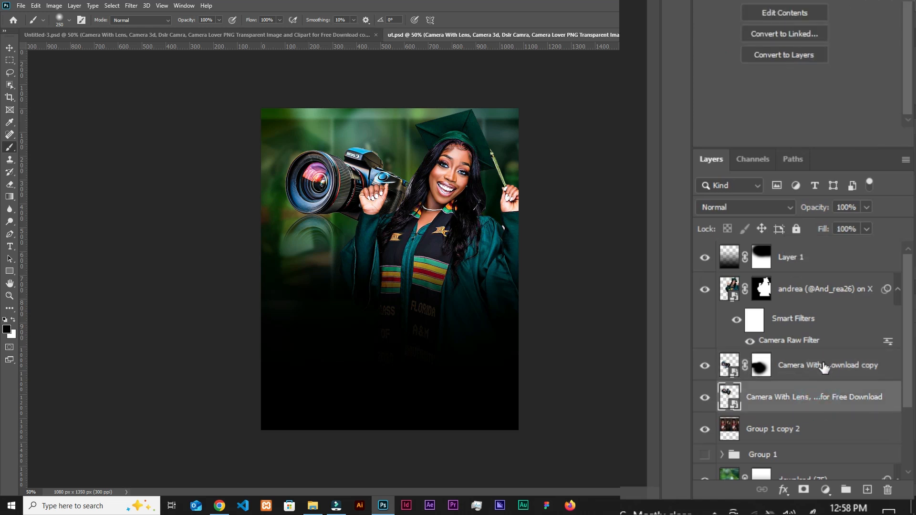
left_click(825, 368, "shift")
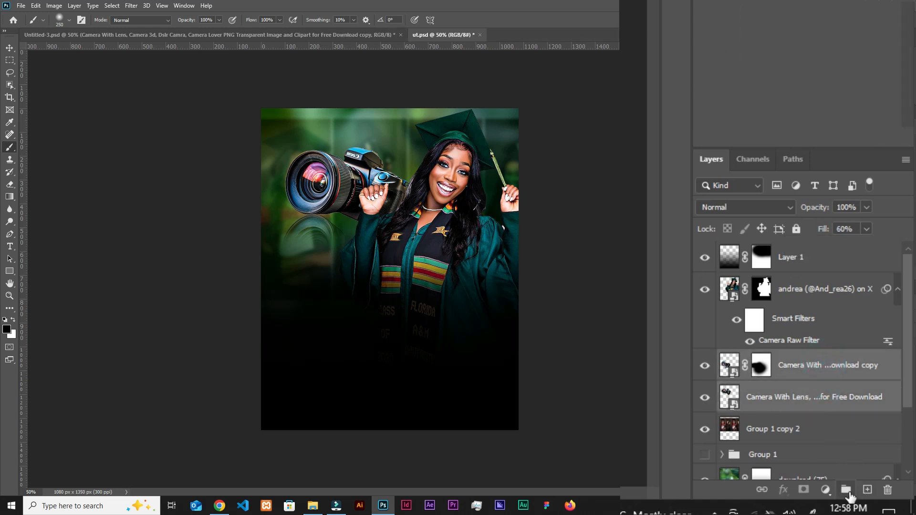
left_click(846, 491)
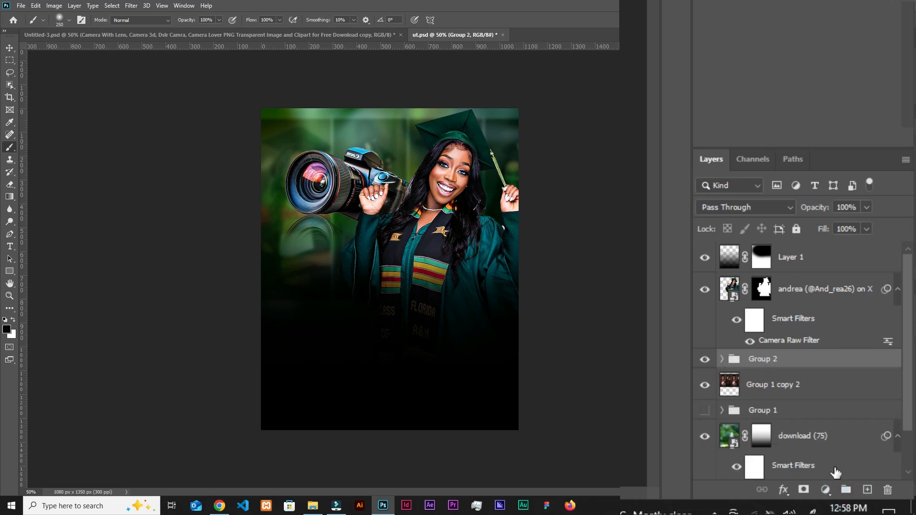
left_click(826, 490)
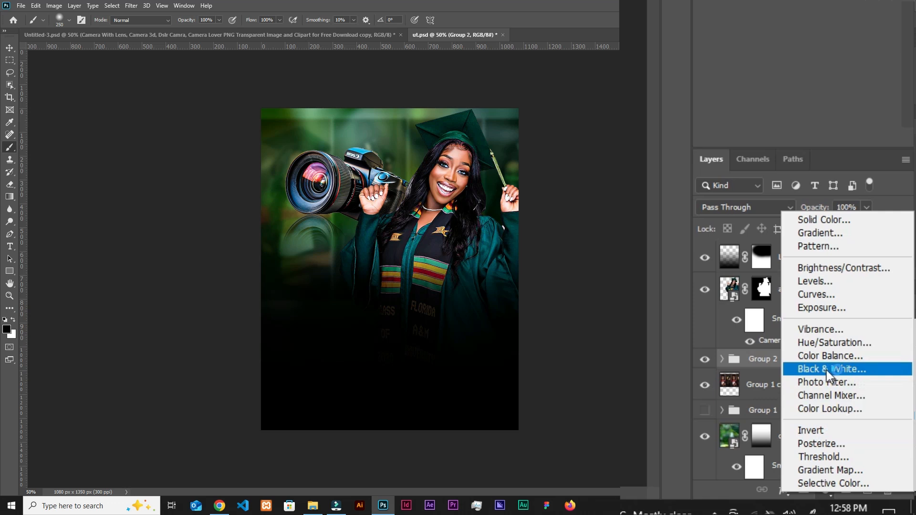
left_click(864, 375)
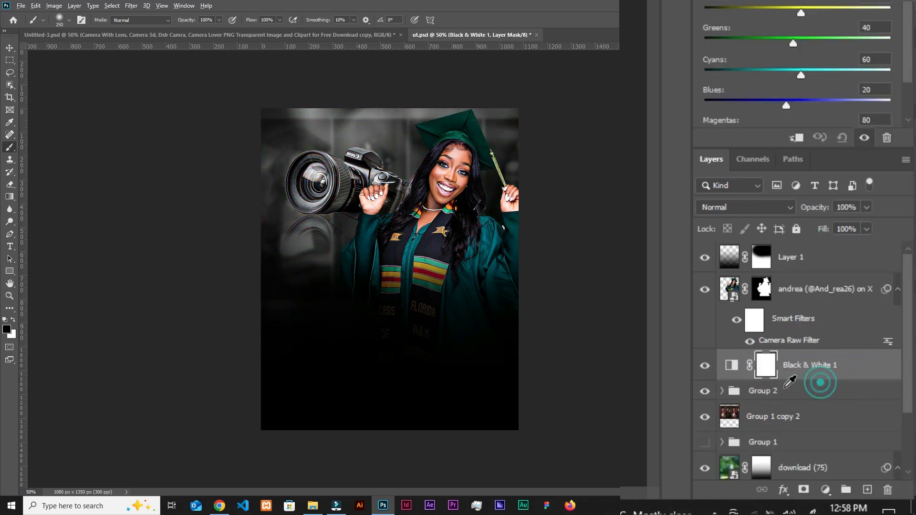
left_click(819, 378, "alt")
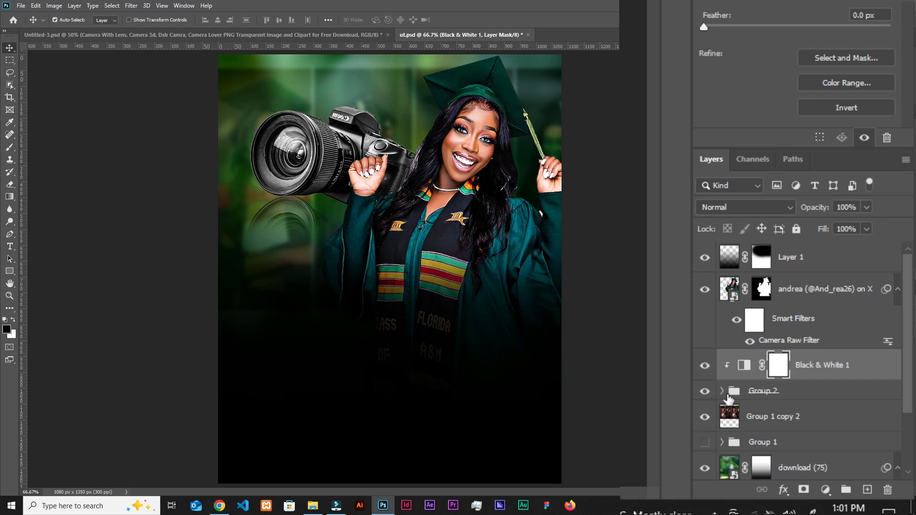
- Apply a Gaussian Blur with a 2.5 pixel radius to the original camera layer inside the group
left_click(722, 391)
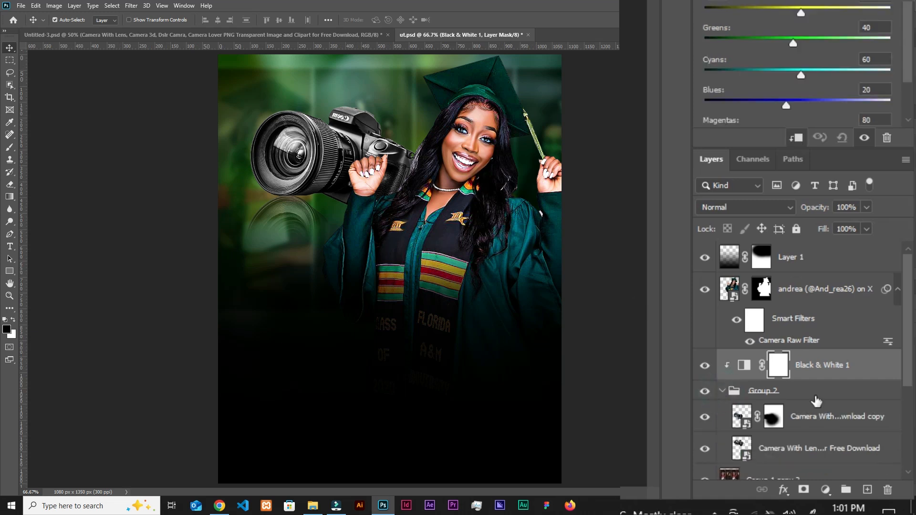
scroll(907, 334, "down", 2)
left_click(761, 399)
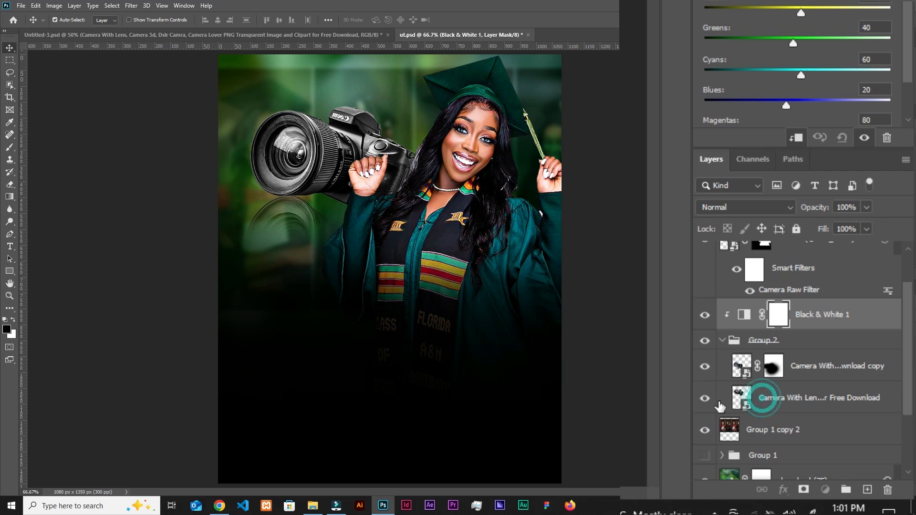
left_click(705, 399)
left_click(705, 398)
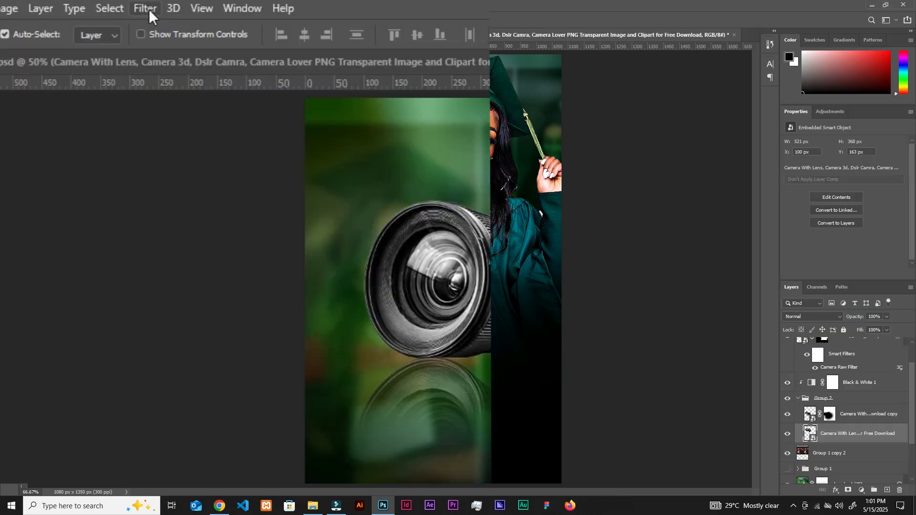
left_click(132, 6)
left_click(135, 116)
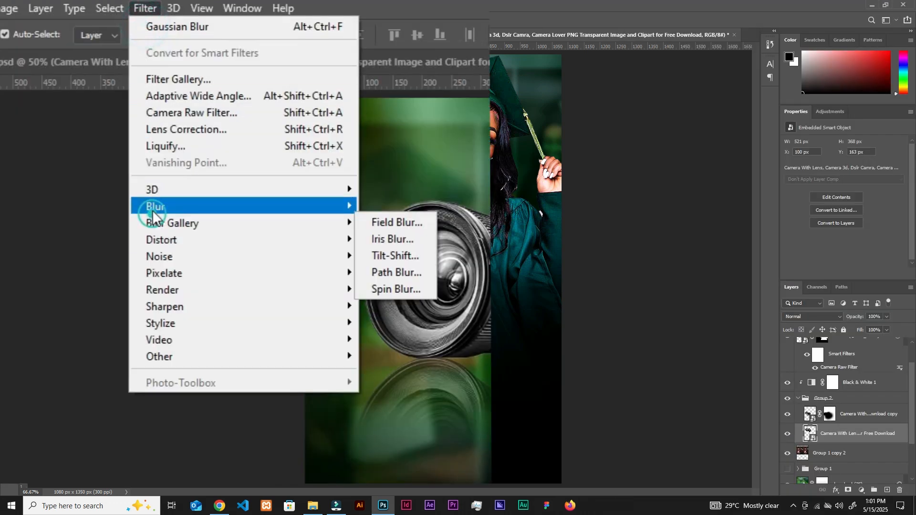
left_click(403, 270)
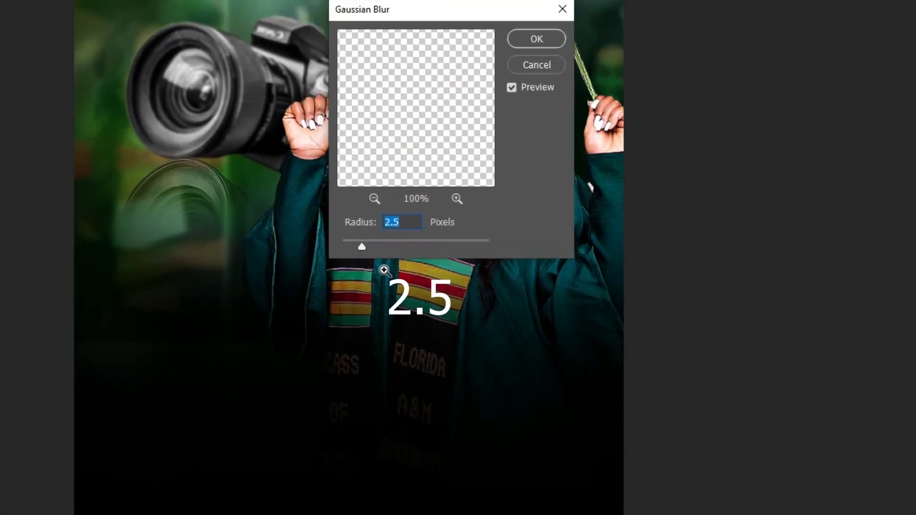
left_click(423, 235)
left_click(535, 38)
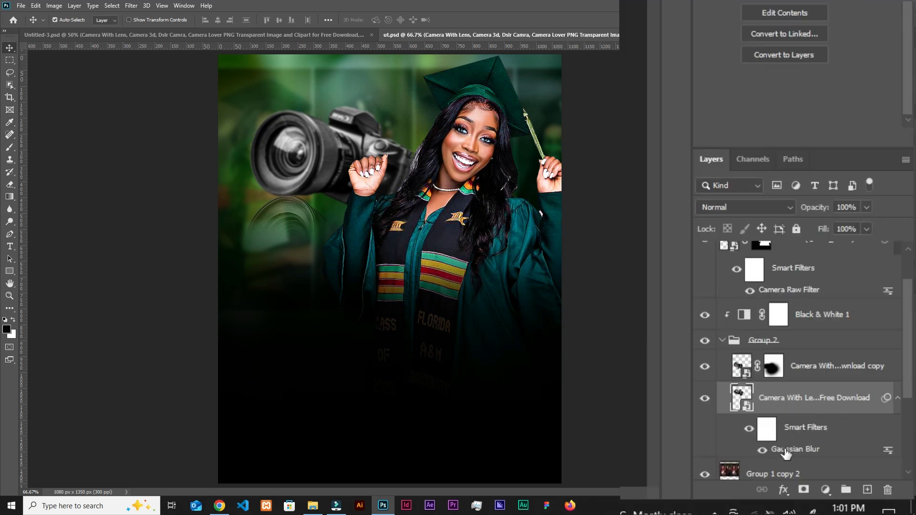
- Paint on the camera's smart filter mask with a soft black 175 px brush to remove the blur from the lens
left_click(767, 431)
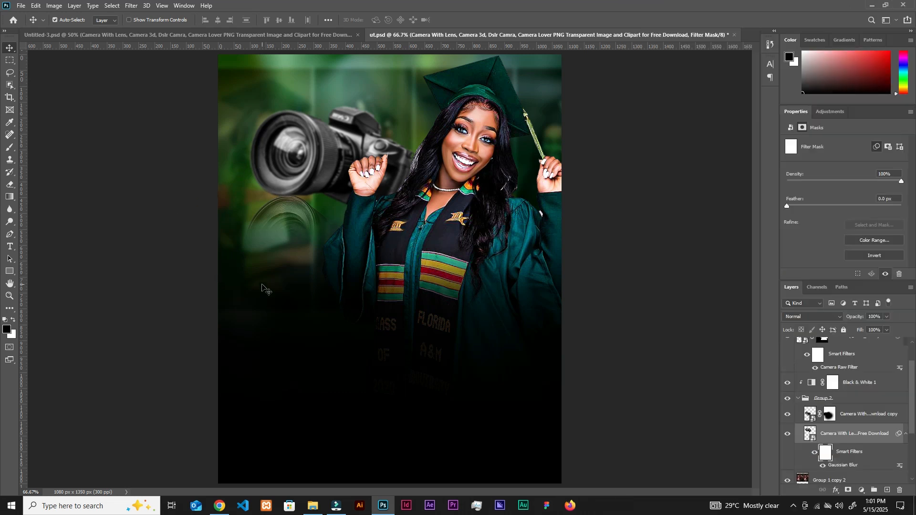
key("b")
key("bracketleft")
key("bracketleft")
mouse_move(294, 149)
left_mouse_down()
mouse_move(289, 161)
mouse_move(282, 154)
mouse_move(294, 155)
mouse_move(302, 142)
mouse_move(313, 155)
mouse_move(285, 164)
mouse_move(289, 146)
mouse_move(289, 163)
left_mouse_up()
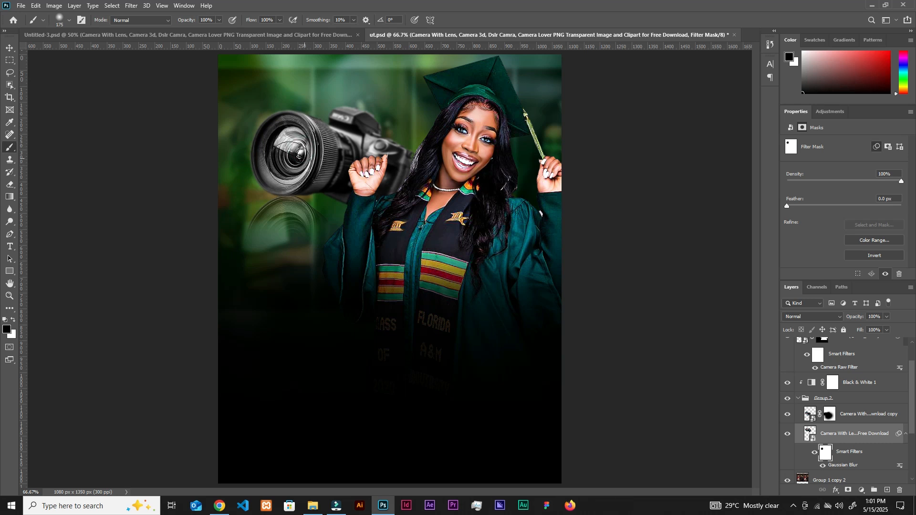
key("v")
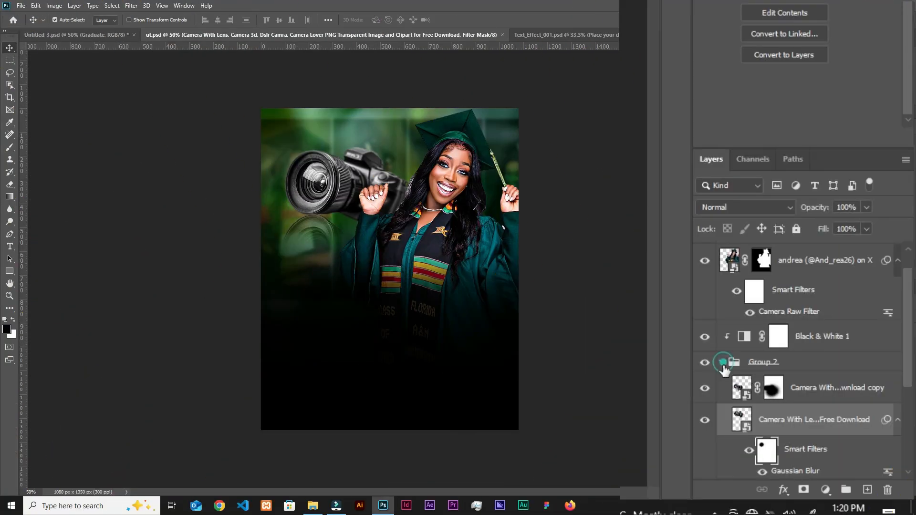
- Collapse the camera group, switch to Text_Effect_001.psd and hide its Background, Shadow and Text groups
left_click(721, 362)
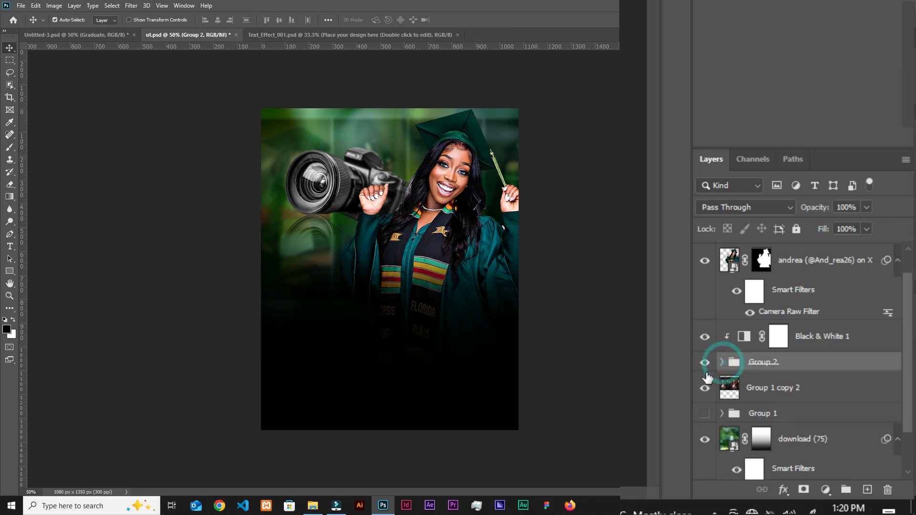
left_click(374, 35)
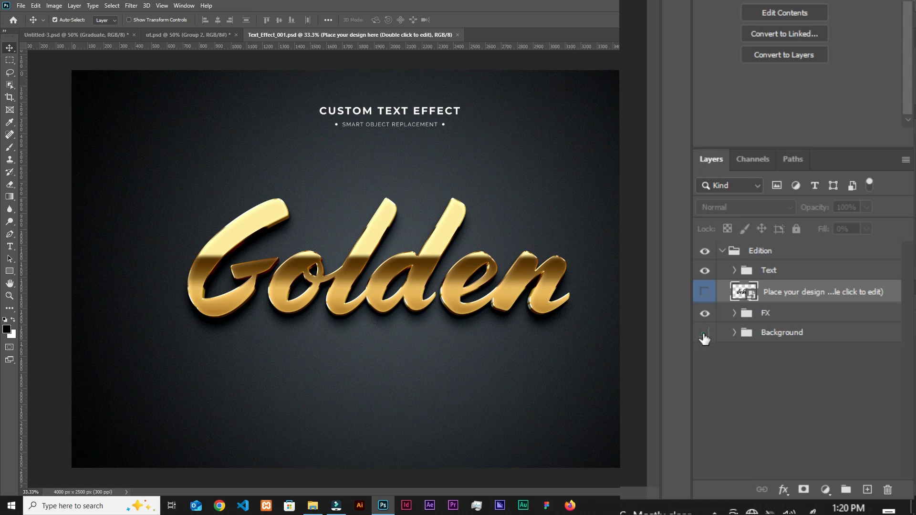
left_click(704, 335)
left_click(735, 314)
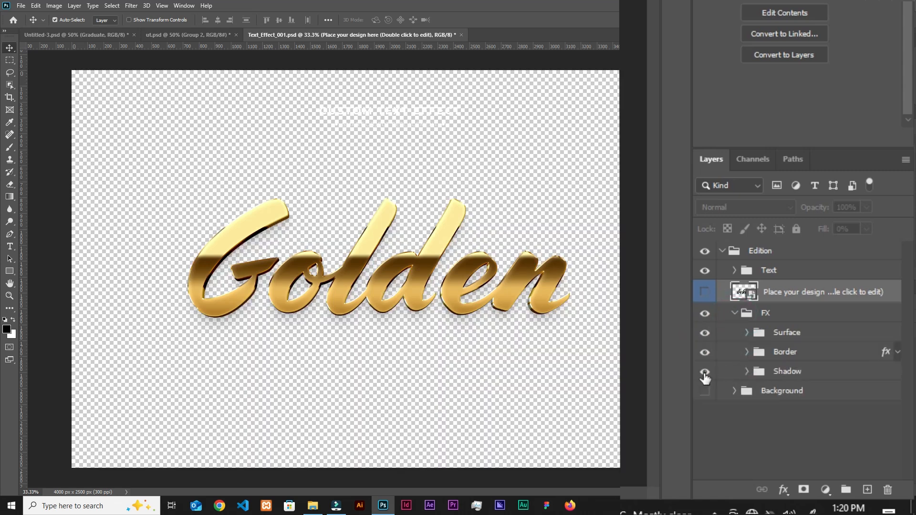
left_click(705, 372)
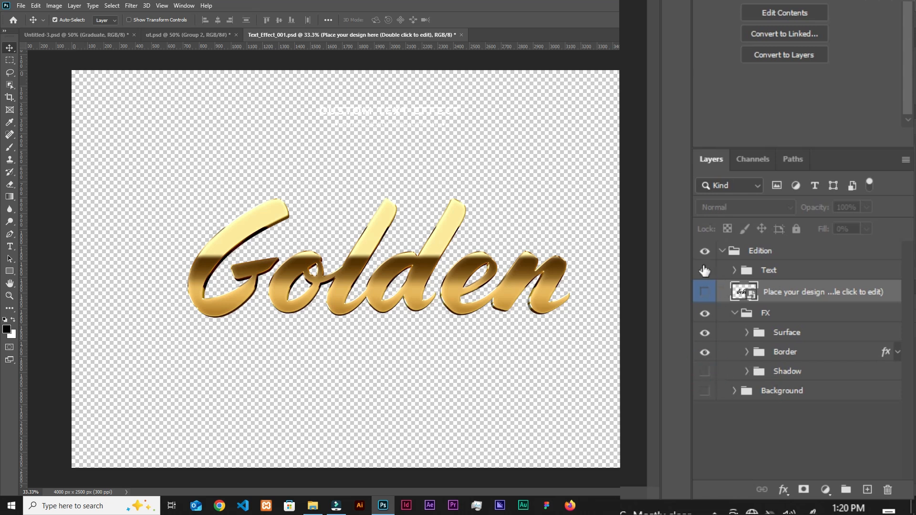
left_click(705, 270)
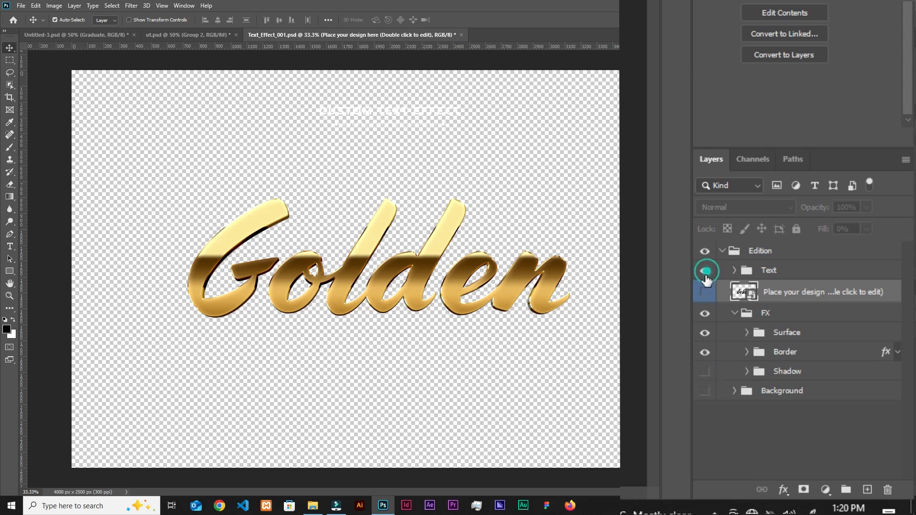
- Open the text effect's placeholder smart object, leave the missing Cortado font unresolved and hide the Golden text layer
double_click(742, 292)
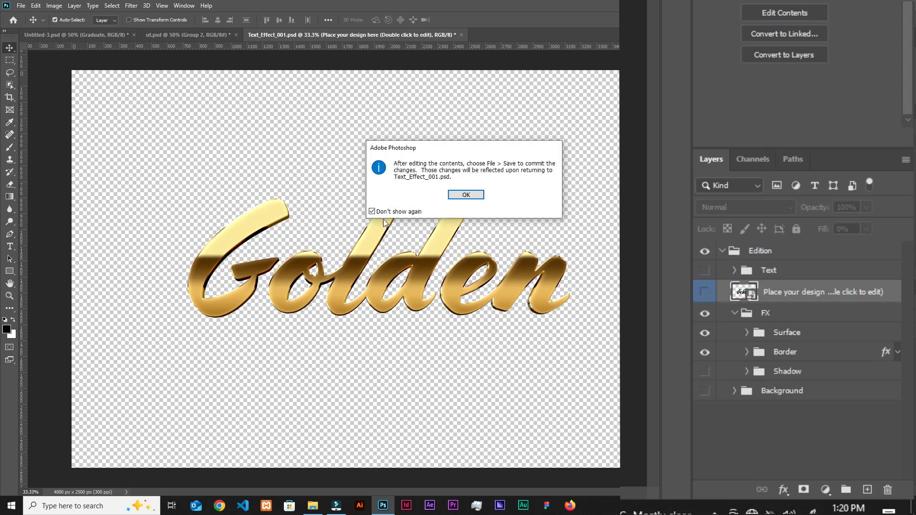
left_click(466, 196)
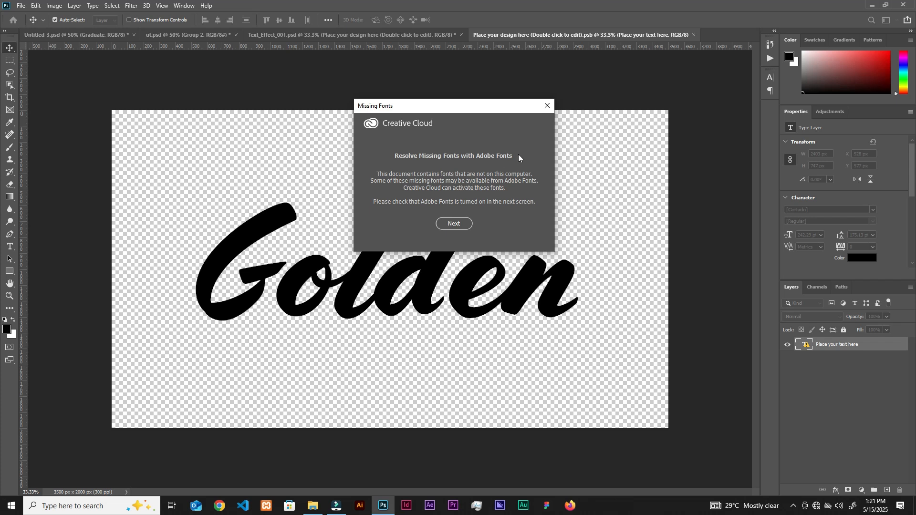
left_click(548, 106)
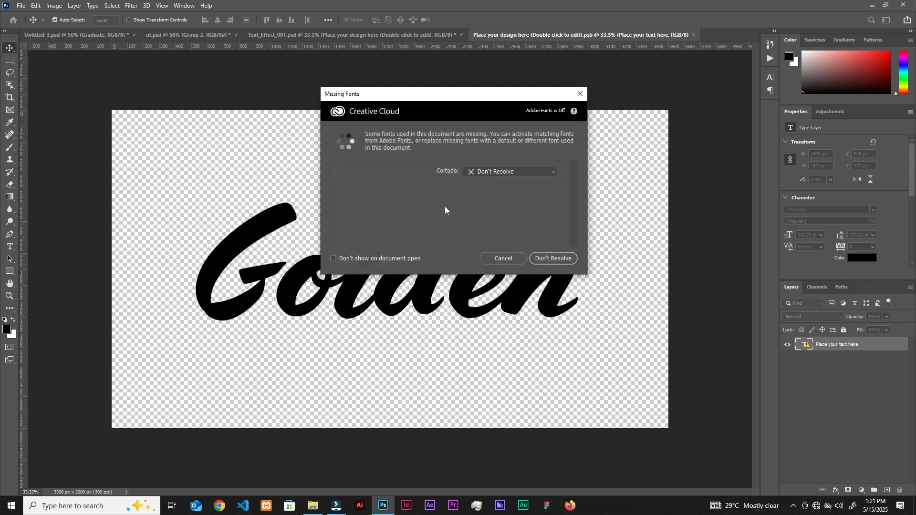
left_click(543, 261)
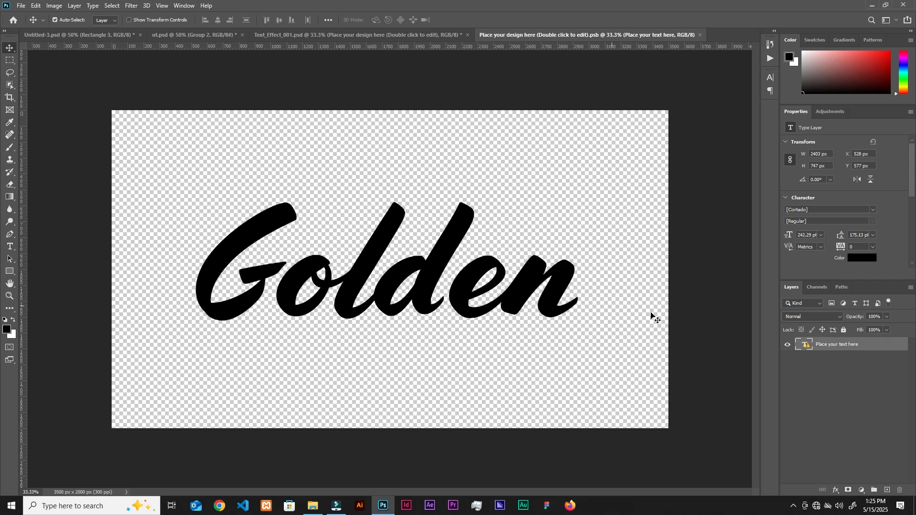
left_click(788, 344)
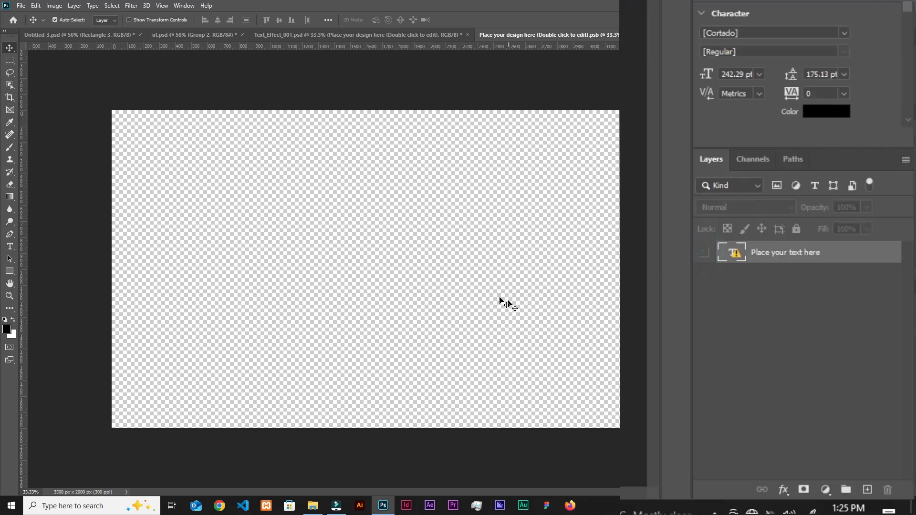
- Create a black 300 x 100 px rectangle in the smart object and centre it on the canvas
left_click(12, 272)
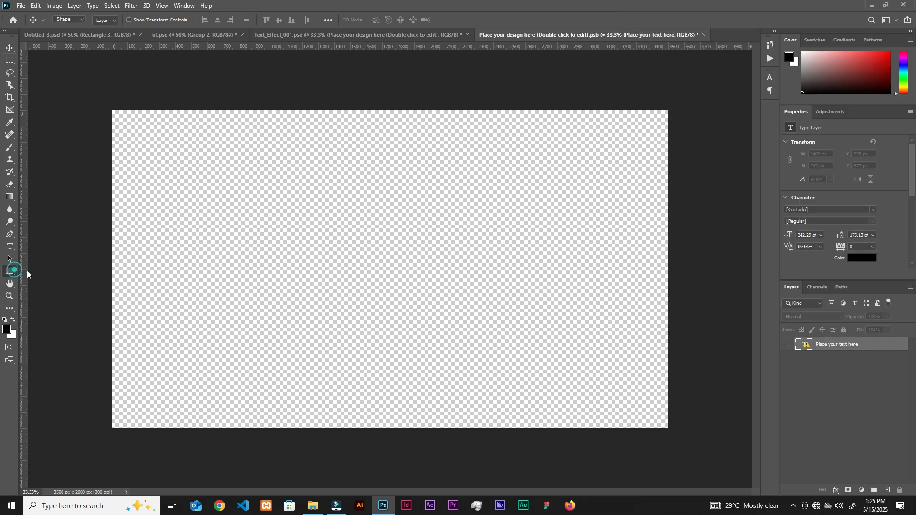
left_click(418, 288)
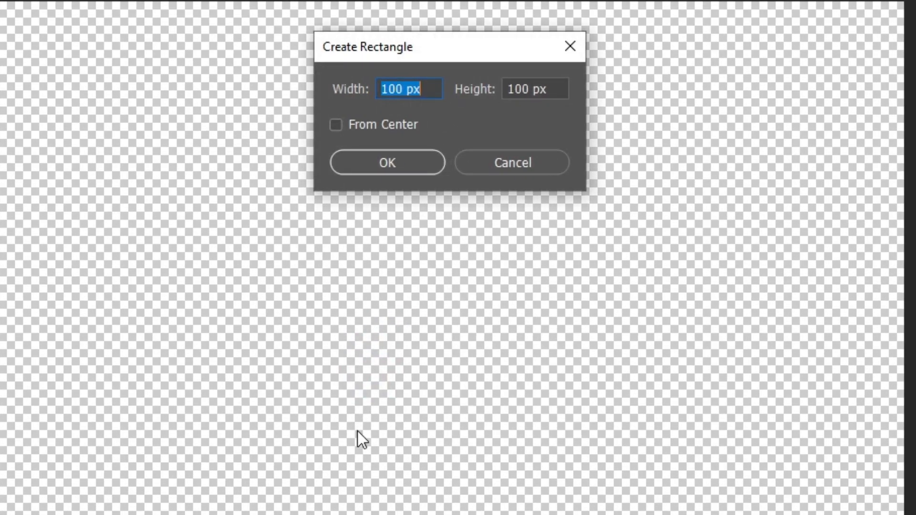
type("300")
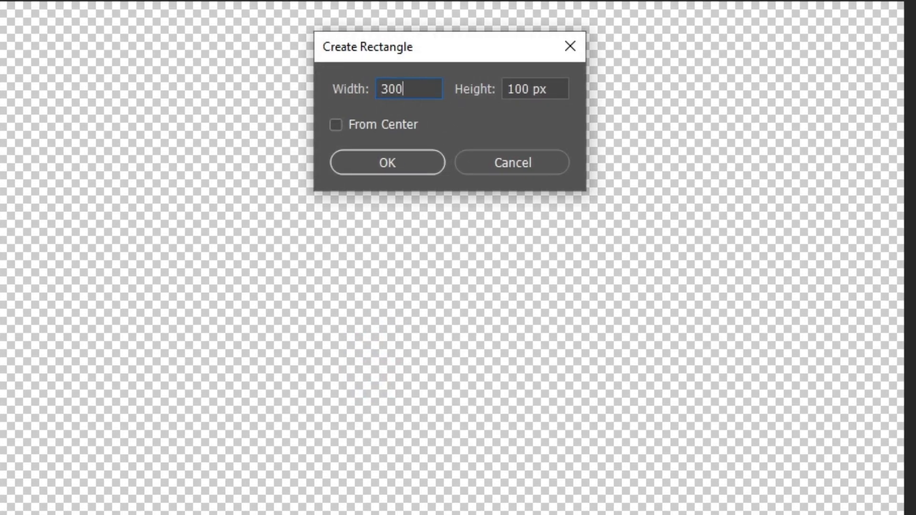
key("Tab")
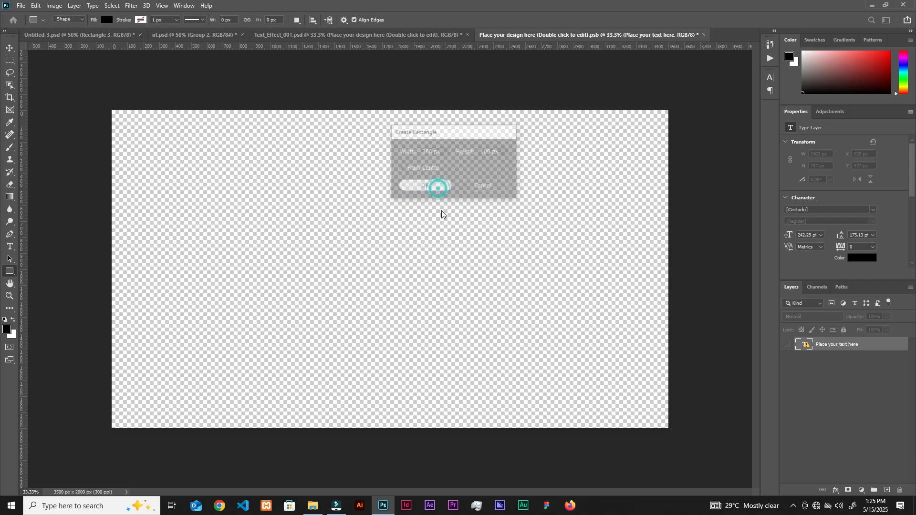
left_click(415, 163)
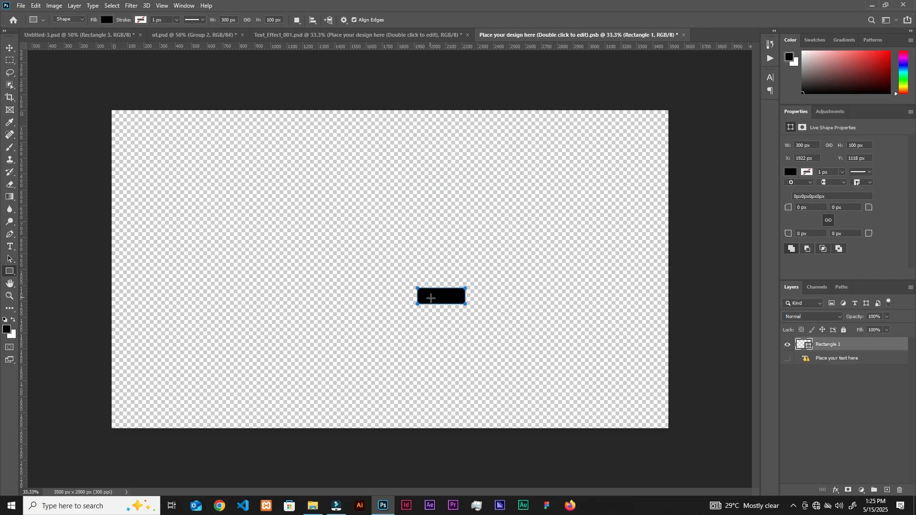
key("v")
left_click_drag(437, 355, 334, 305)
left_click_drag(385, 264, 405, 282)
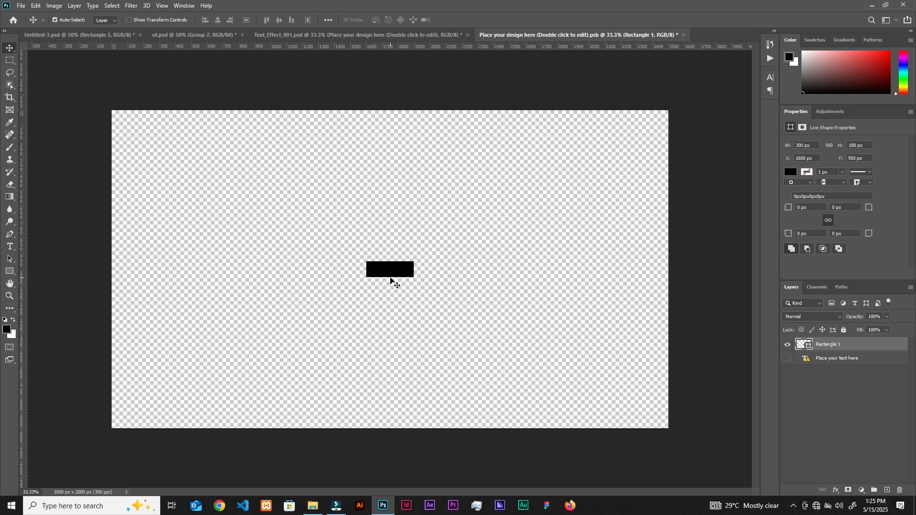
- Scale the rectangle up from its centre to about 2216 x 739 px
key("ctrl+t")
left_click_drag(416, 279, 565, 328)
left_click(473, 20)
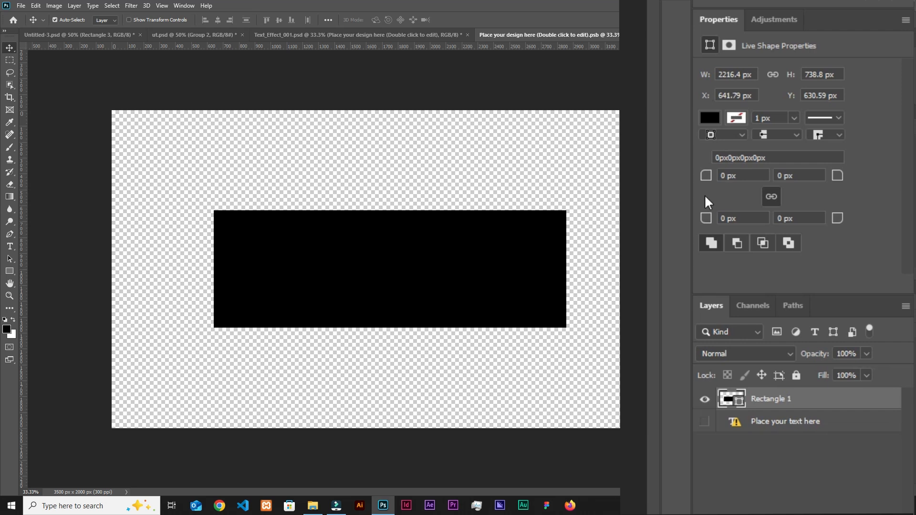
- Round all four corners of the rectangle to a 267 px radius
mouse_move(714, 184)
left_mouse_down()
mouse_move(812, 196)
mouse_move(729, 185)
left_mouse_up()
mouse_move(707, 175)
left_mouse_down()
mouse_move(812, 196)
mouse_move(716, 189)
left_mouse_up()
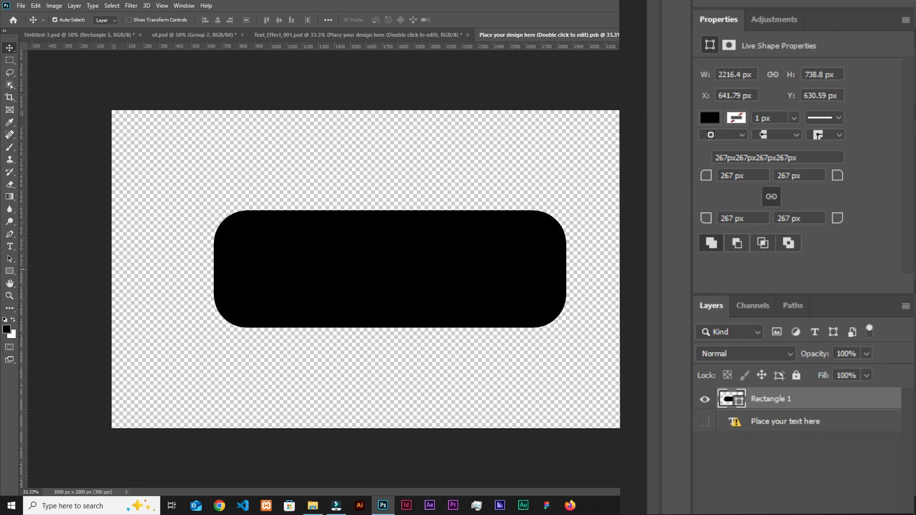
left_click(731, 180)
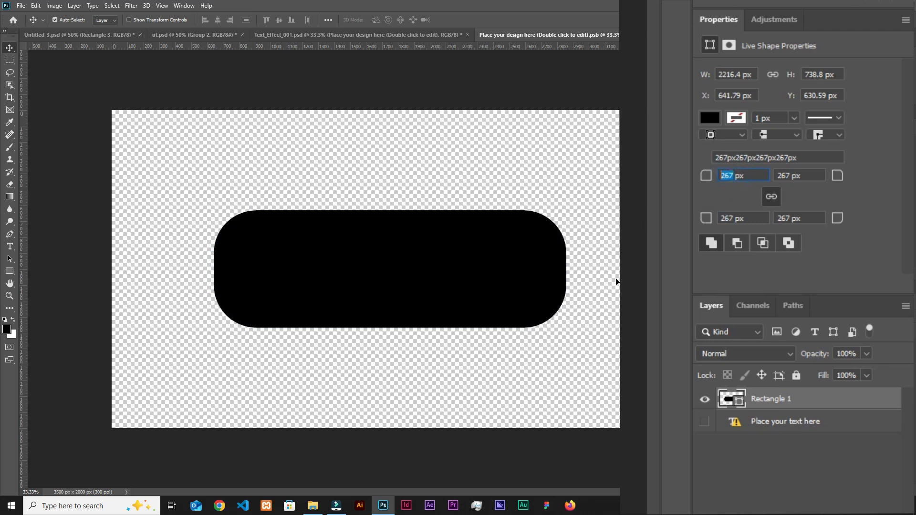
key("Return")
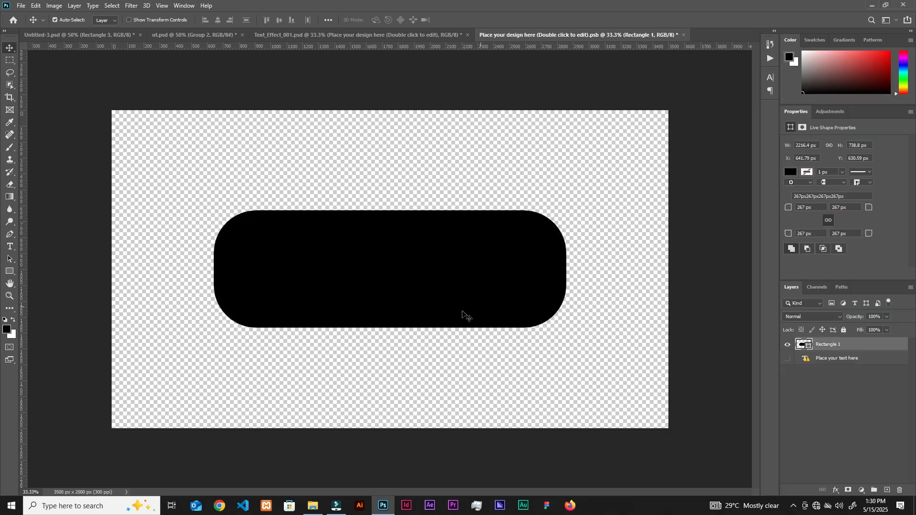
- Draw a three-sided polygon about 925 x 807 px overlapping the lower-right part of the rounded rectangle
right_click(10, 272)
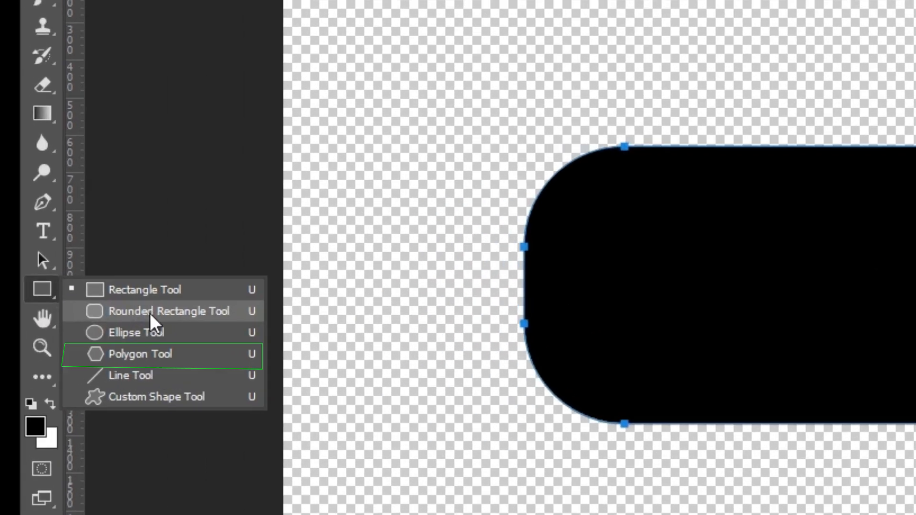
left_click(130, 354)
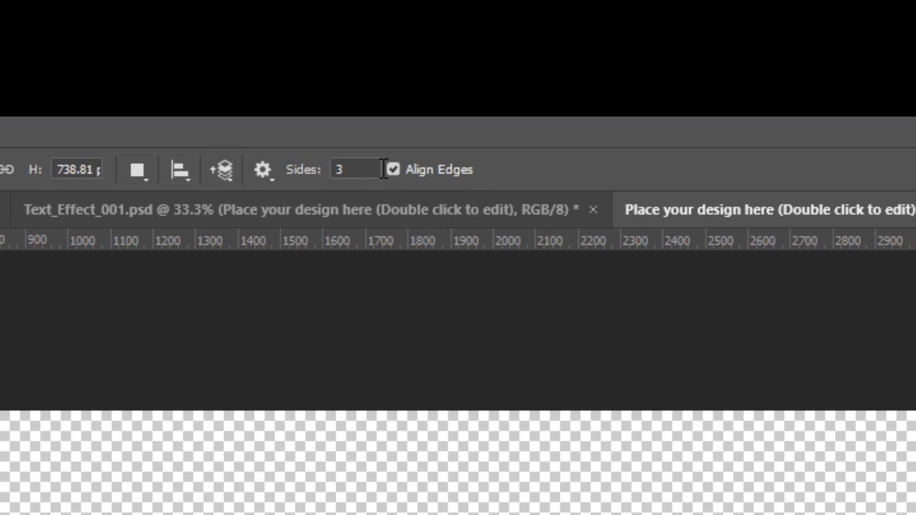
left_click(352, 168)
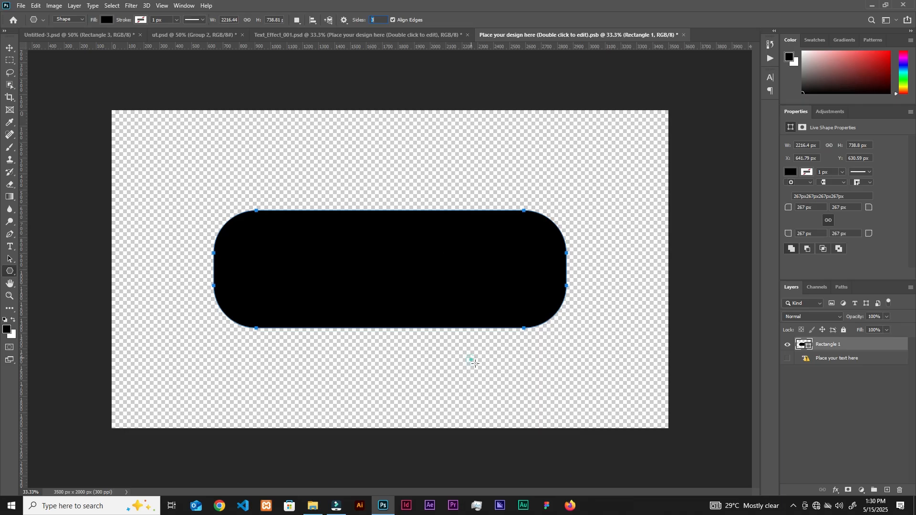
left_click_drag(475, 364, 545, 404)
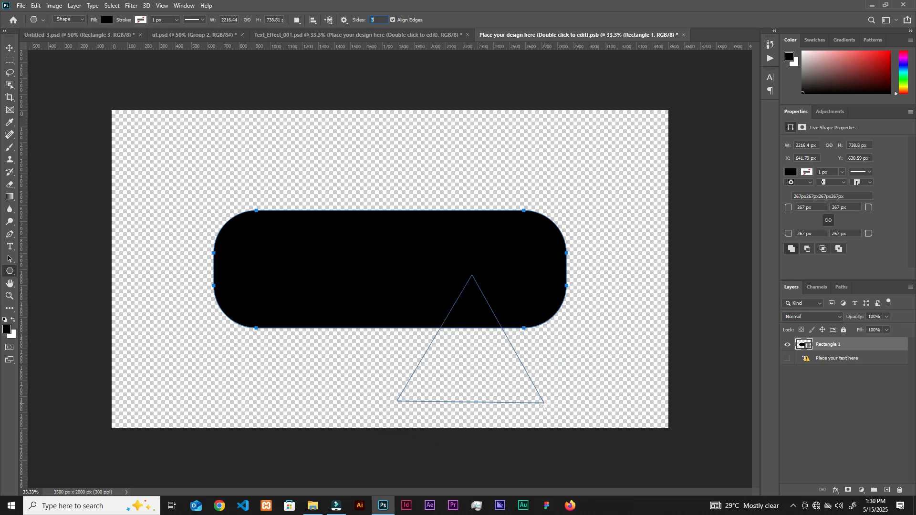
- Turn the triangle point-down, scale it to about 390 x 341 px and place it as a speech-bubble tail under the rectangle's lower-right edge
key("ctrl+t")
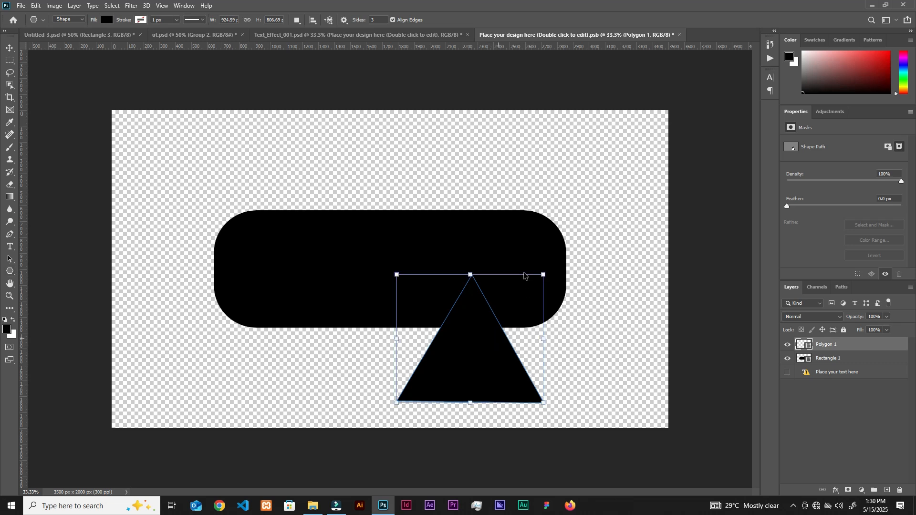
left_click_drag(528, 246, 450, 373)
left_click_drag(397, 404, 460, 323)
left_click(447, 20)
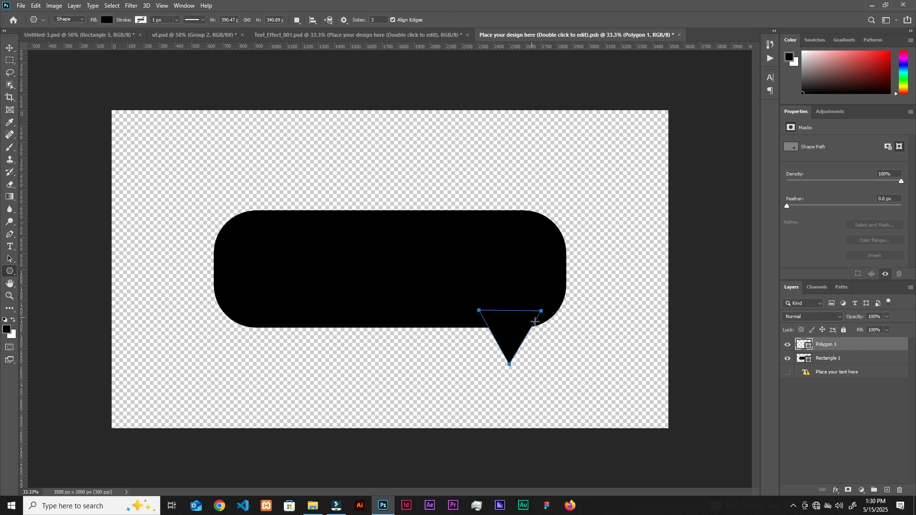
key("v")
left_click(570, 334)
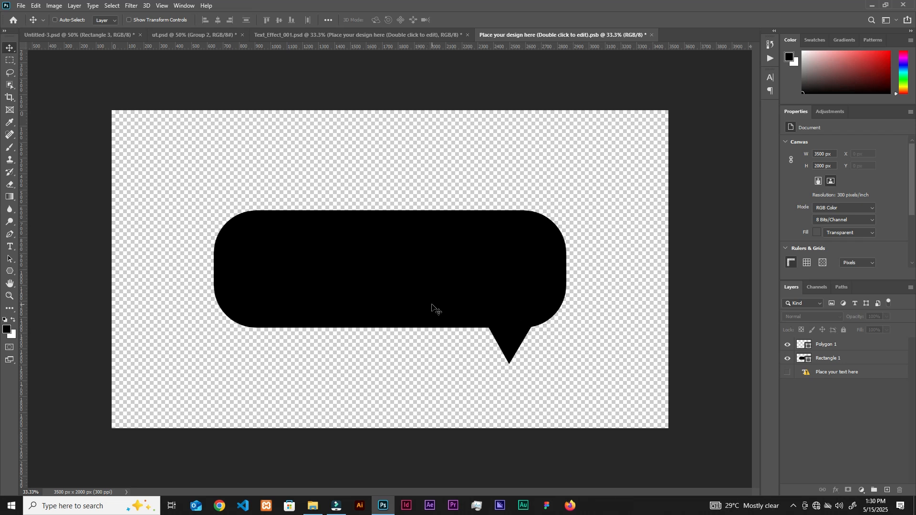
- Save the edited speech-bubble smart object and return to the Text_Effect_001.psd document
key("ctrl+s")
left_click(361, 33)
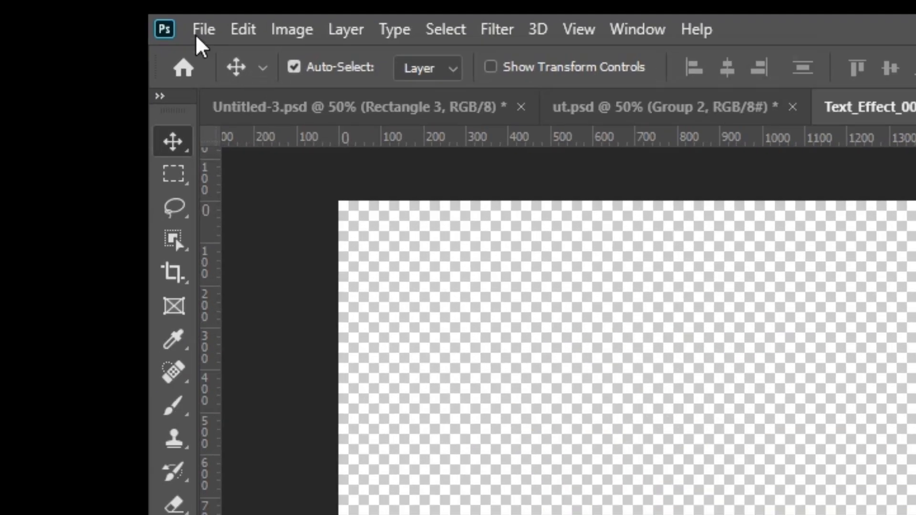
left_click(21, 6)
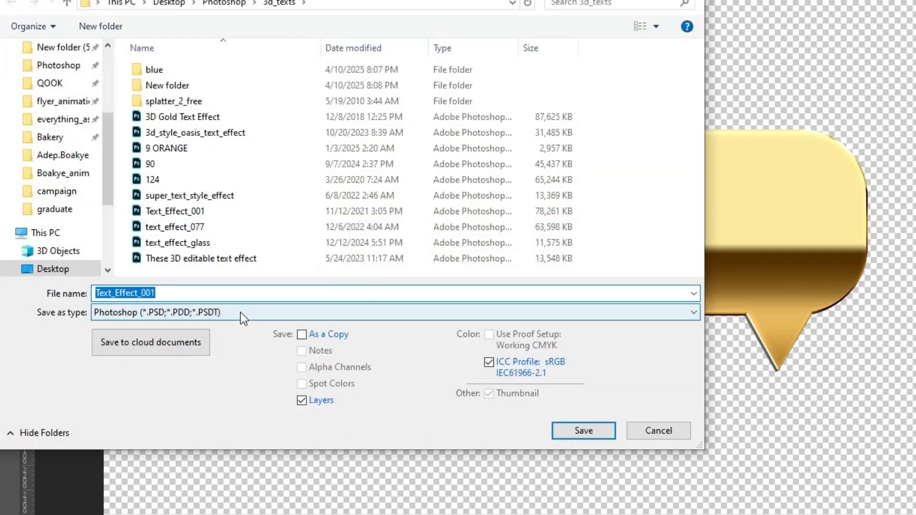
left_click(241, 312)
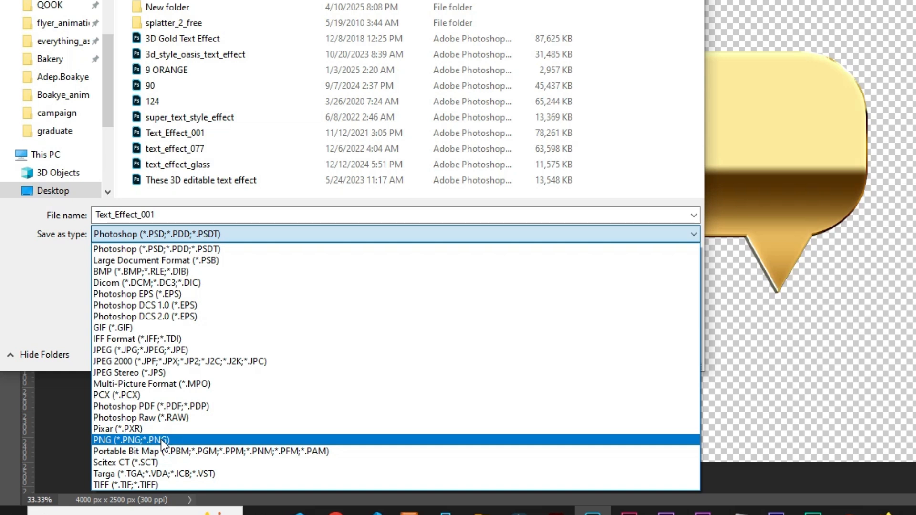
left_click(162, 439)
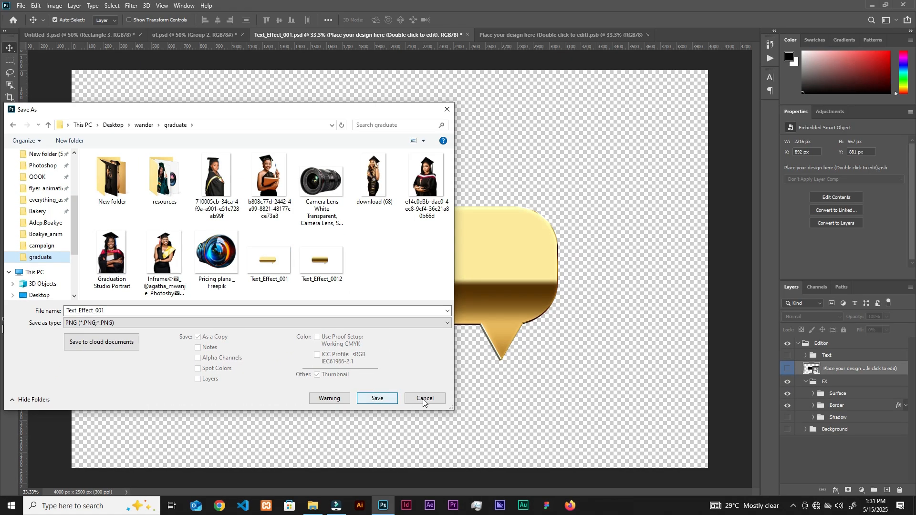
left_click(424, 400)
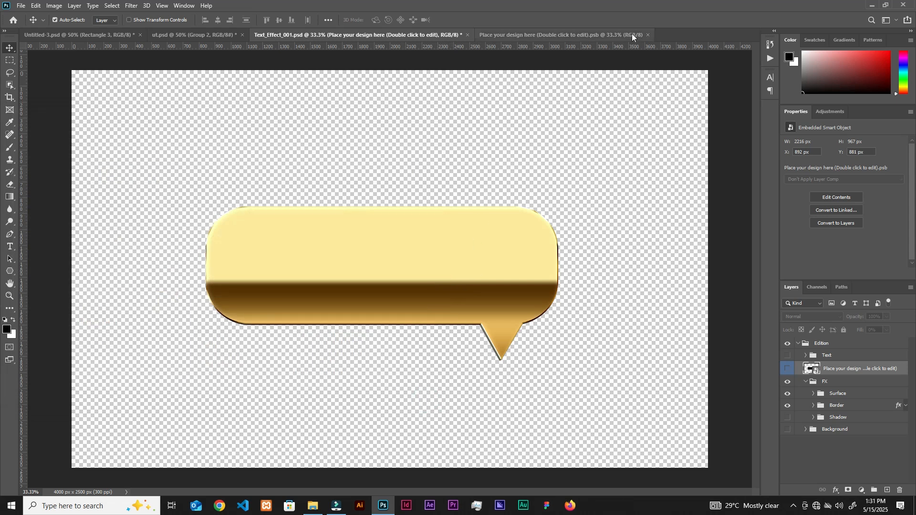
- Close the smart object and Text_Effect_001.psd, discarding the changes to the mockup
left_click(650, 34)
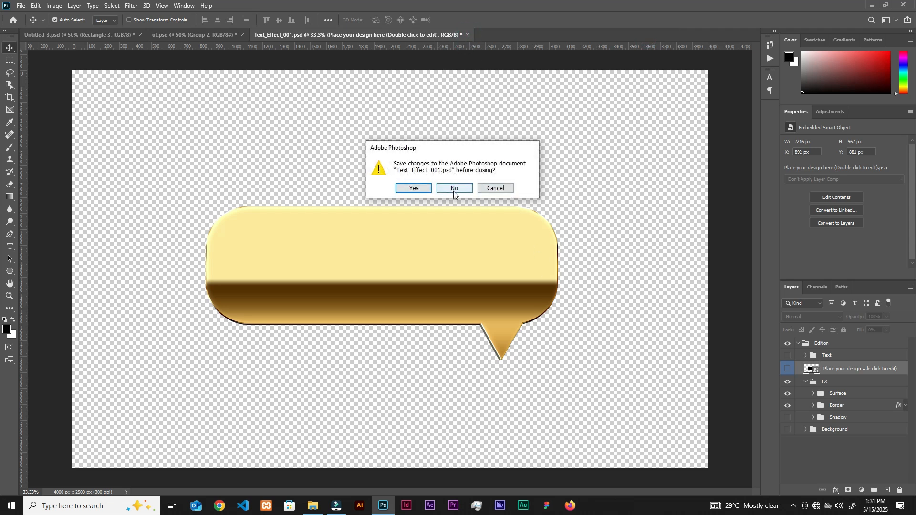
left_click(453, 192)
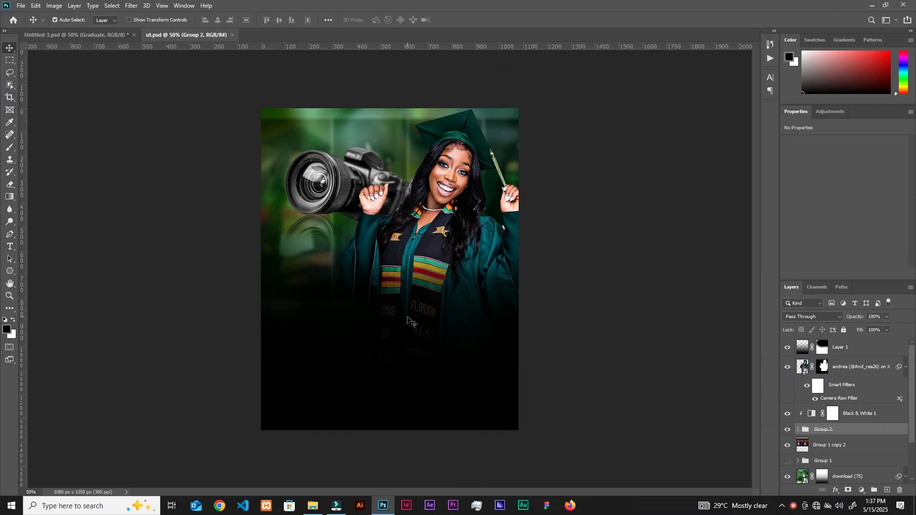
- Add a white "Graduate" text layer above Layer 1 in ut.psd, placed over the graduate's stole
left_click(841, 261)
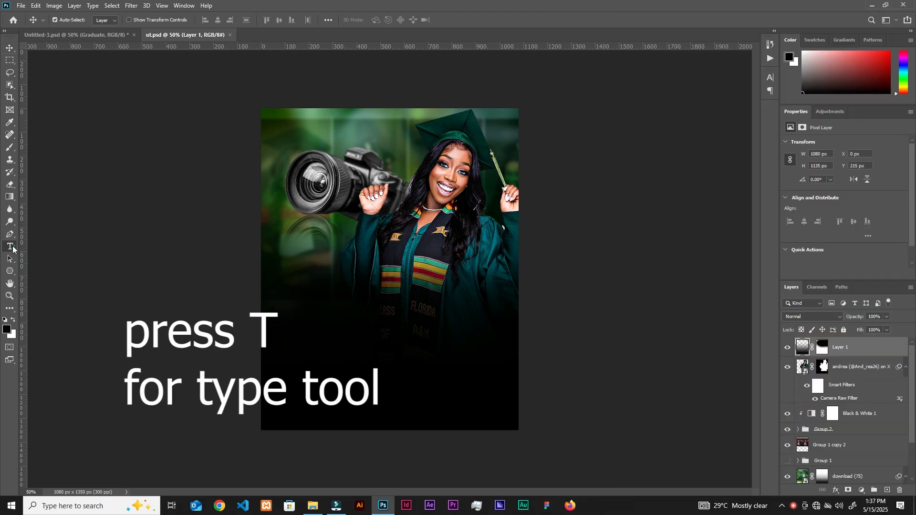
left_click(10, 248)
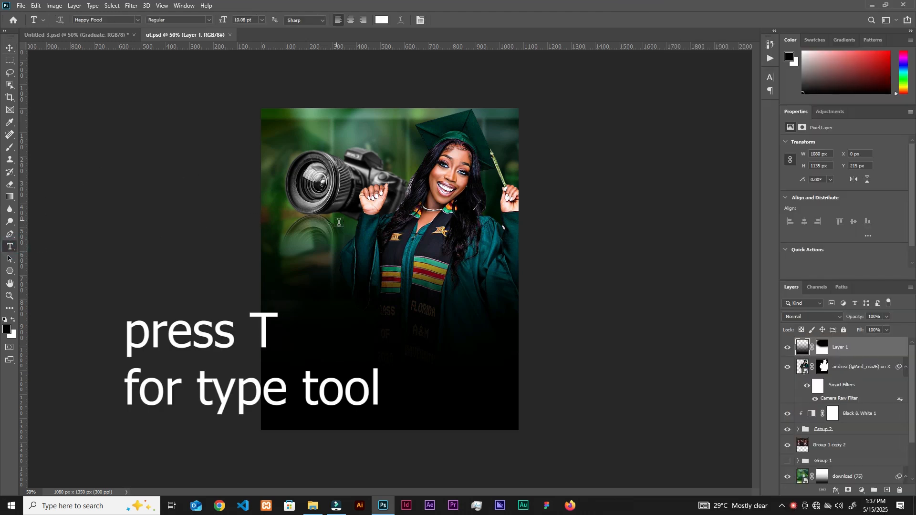
left_click(377, 271)
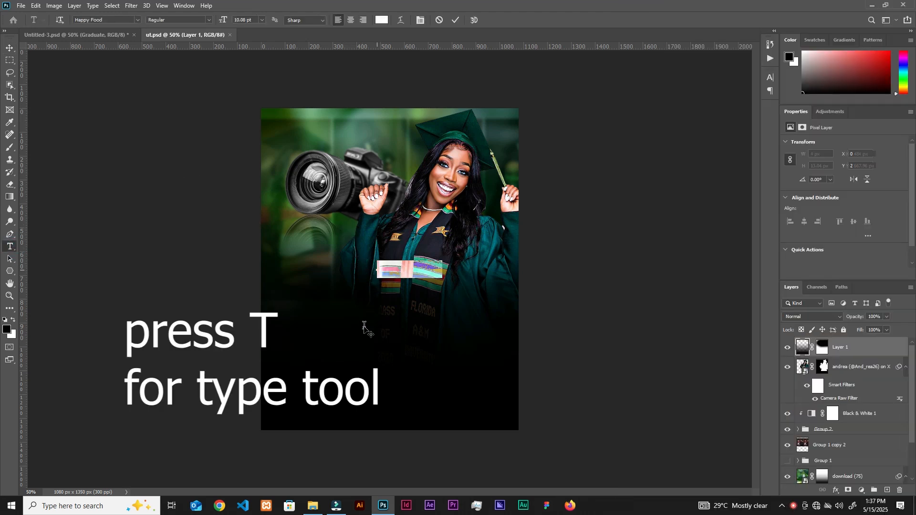
type("Graduate")
left_click(572, 143)
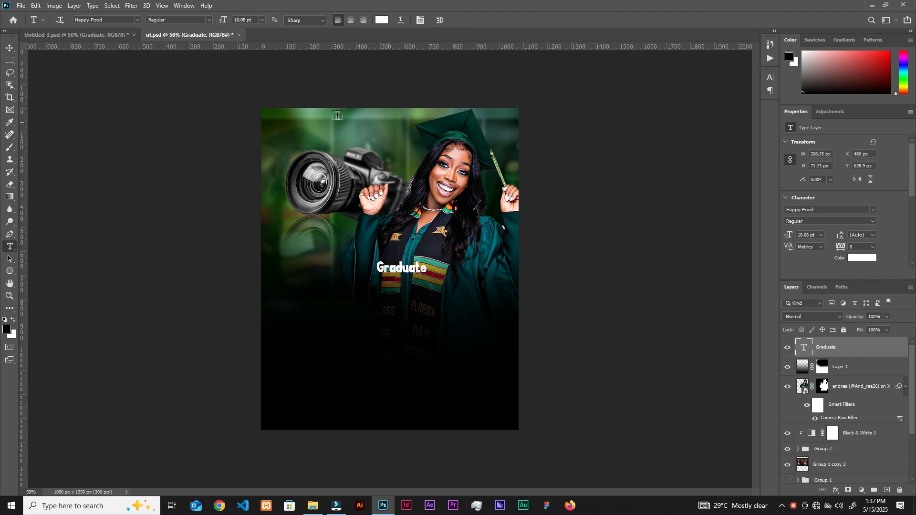
- Set the "Graduate" text to 30.88 pt in Happy Food Regular and move it to about X 222 px, Y 617 px
left_click(184, 6)
left_click(272, 211)
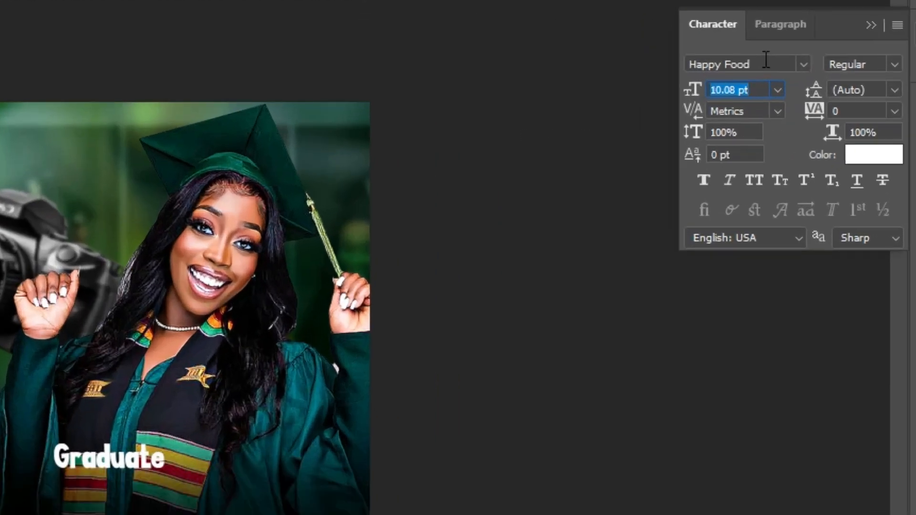
left_click(699, 90)
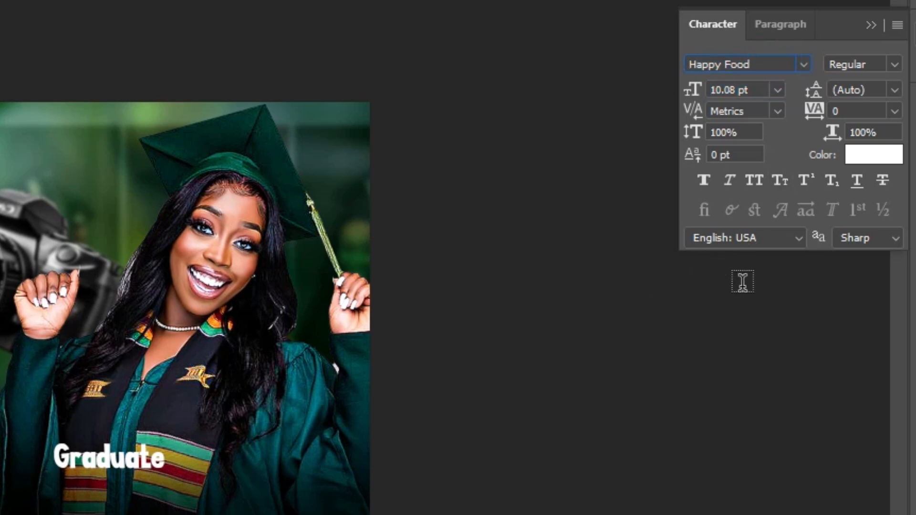
left_click_drag(754, 87, 601, 123)
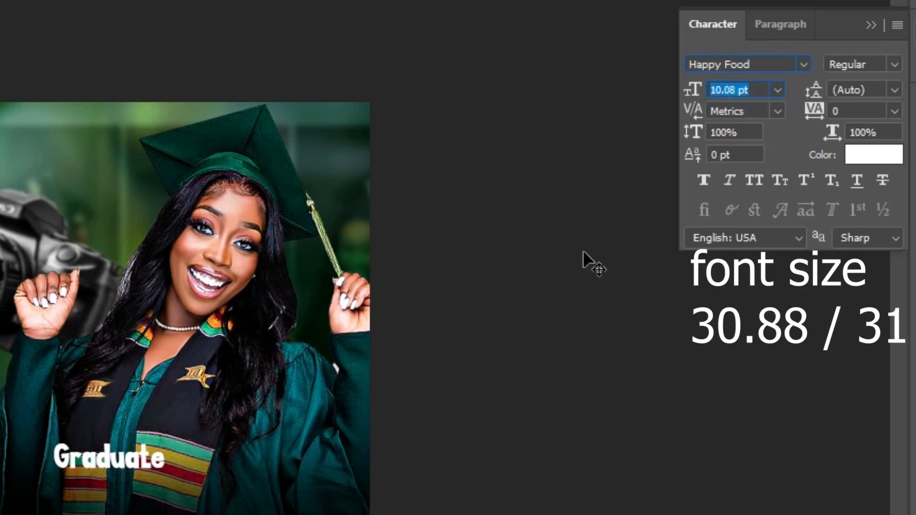
type("30.88 pt")
key("Return")
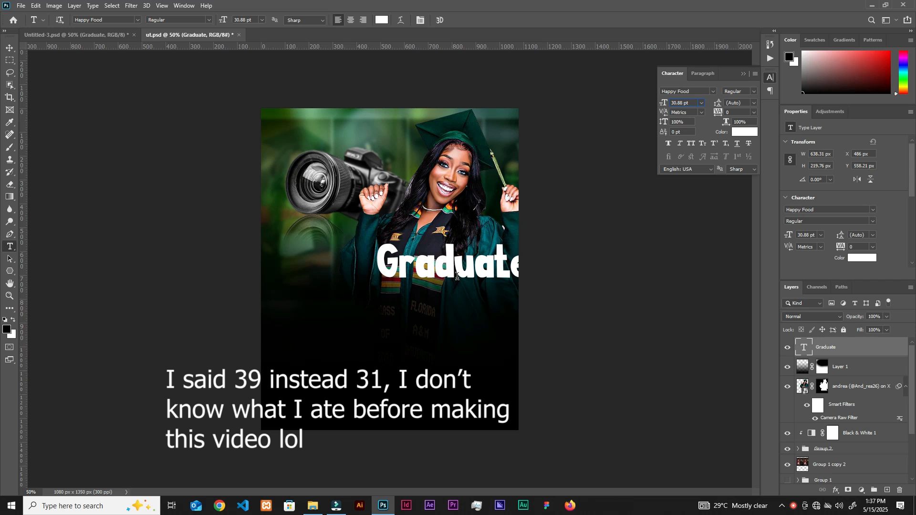
key("v")
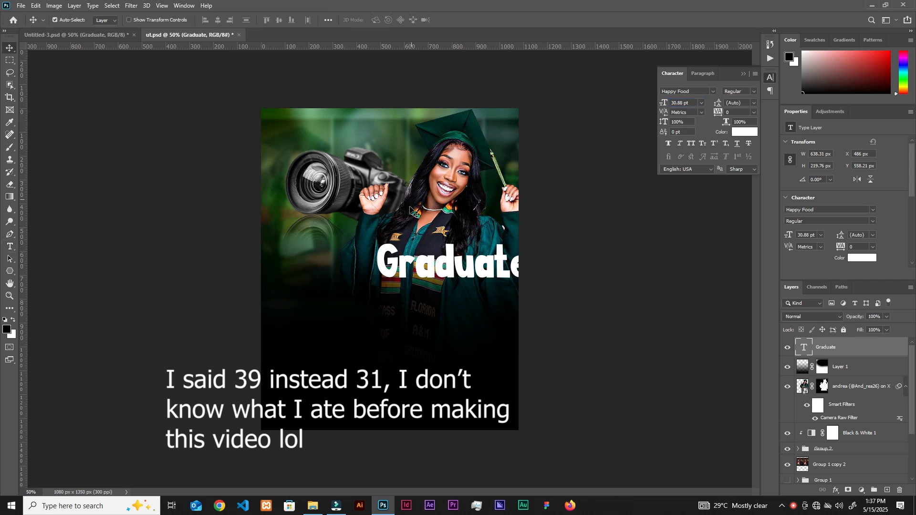
left_click_drag(440, 270, 377, 284)
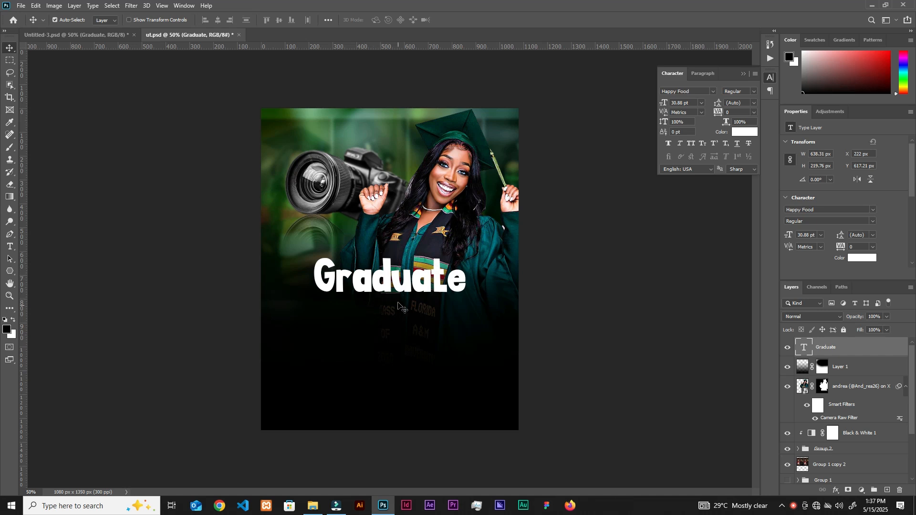
- Duplicate the "Graduate" text directly below itself and change the copy's wording to "with us"
left_click_drag(409, 286, 411, 325)
key("t")
left_click(411, 325)
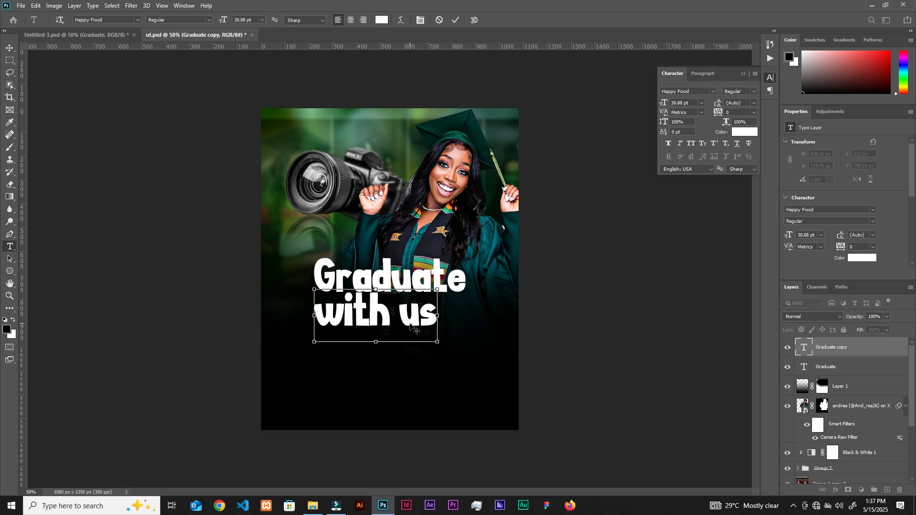
key("ctrl+Return")
- Set the "with us" text to 19.44 pt and centre it under "Graduate", at about X 378 px, Y 781 px
key("ctrl+equal")
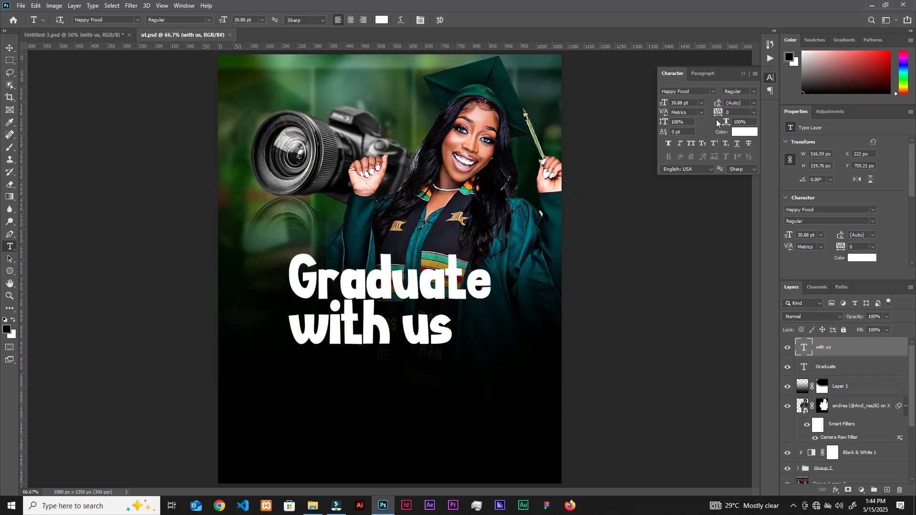
left_click(689, 102)
type("19.44")
key("Return")
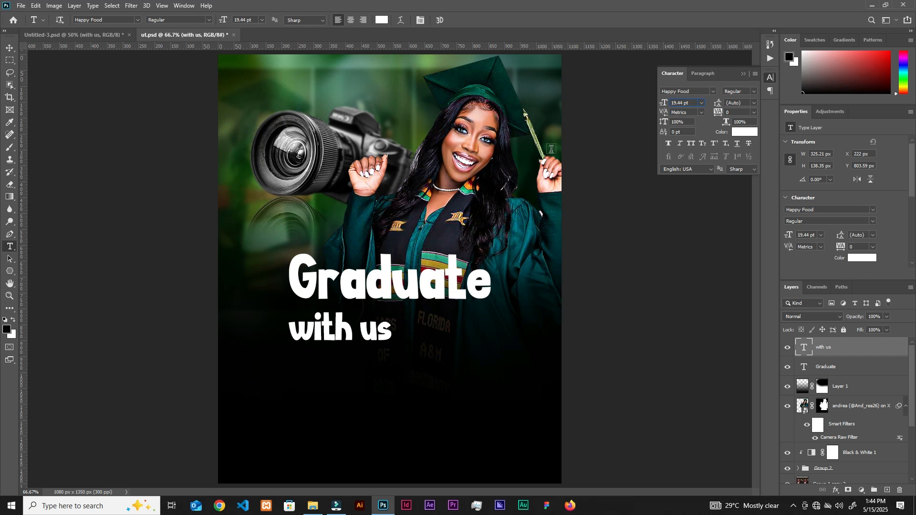
key("v")
left_click_drag(375, 337, 417, 318)
key("ctrl+minus")
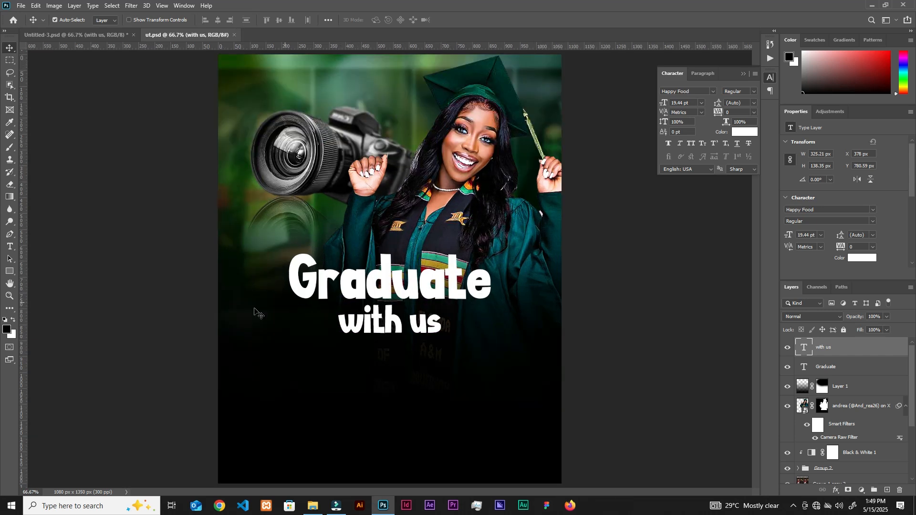
- Create an 80 x 80 px square shape on the poster below the "with us" text
left_click(10, 271)
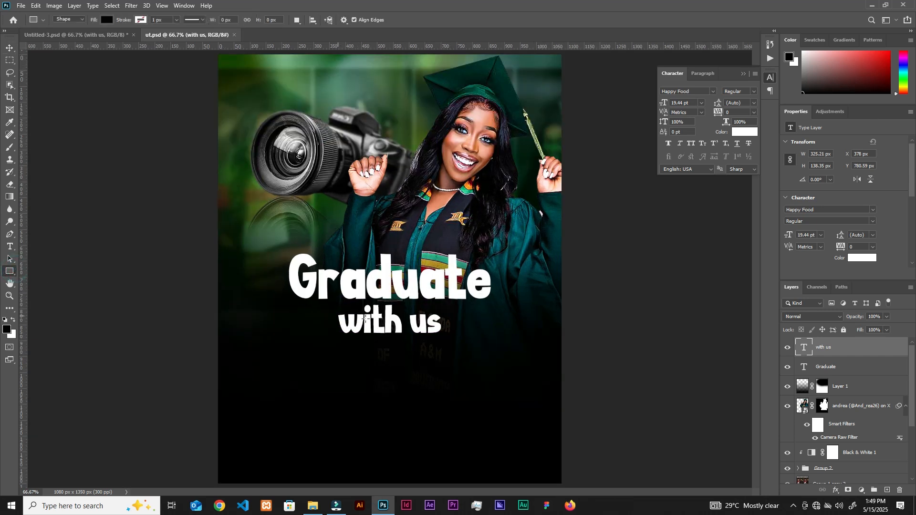
left_click(391, 359)
type("80")
key("Tab")
type("80")
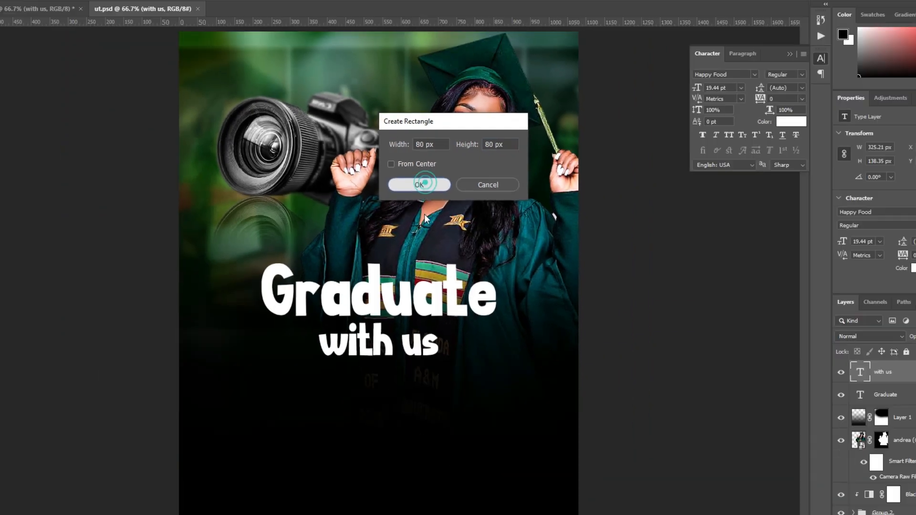
left_click(410, 175)
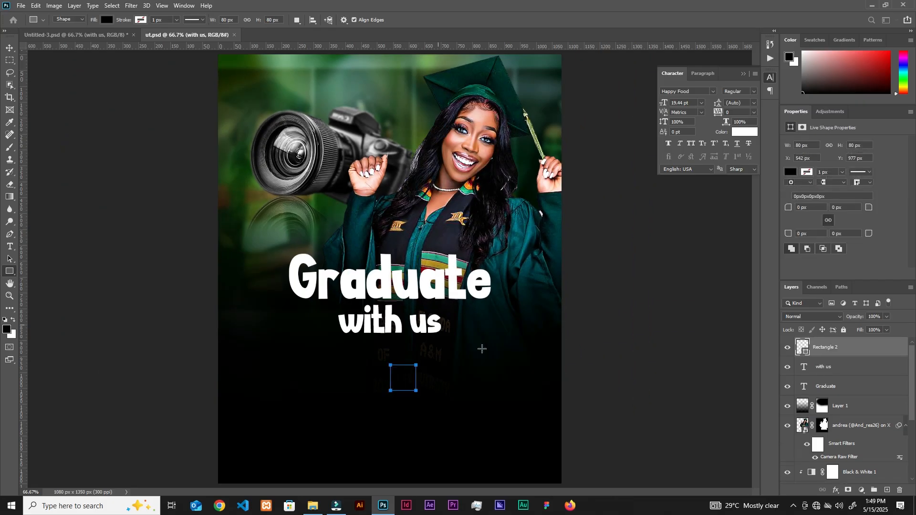
- Fill the square with a dusty pink colour and move it into the poster's bottom-left corner
double_click(729, 257)
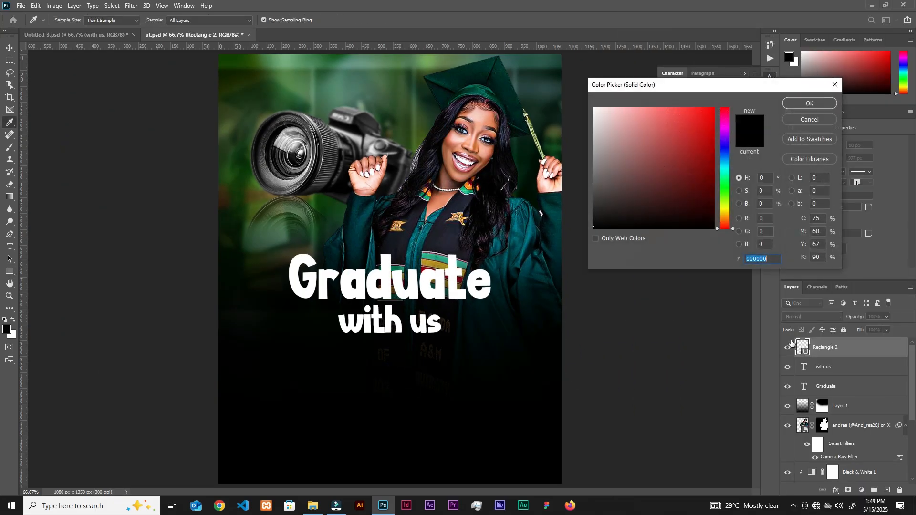
left_click(614, 138)
left_click(796, 103)
key("v")
left_click_drag(409, 376, 237, 469)
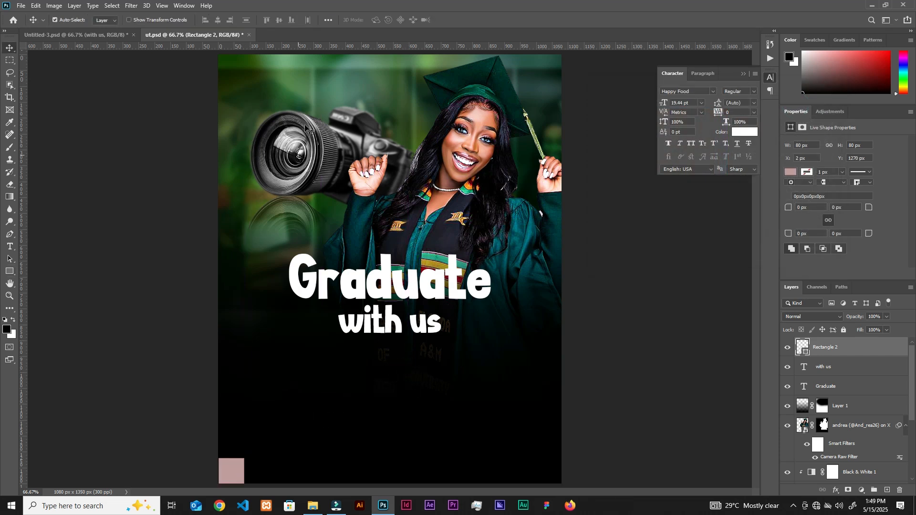
- Place a horizontal guide on the corner square's upper edge and a vertical guide on its inner edge, and delete the square
left_click_drag(292, 49, 292, 459)
left_click_drag(22, 341, 245, 386)
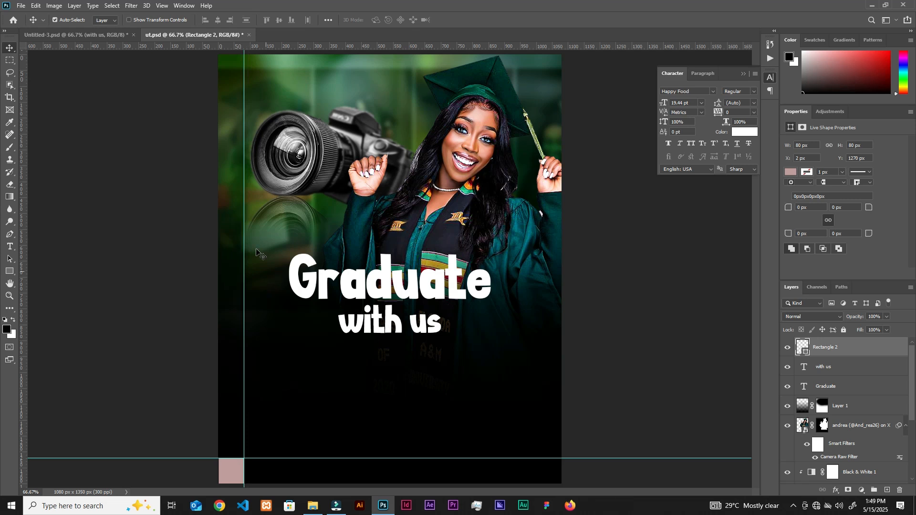
left_click(162, 6)
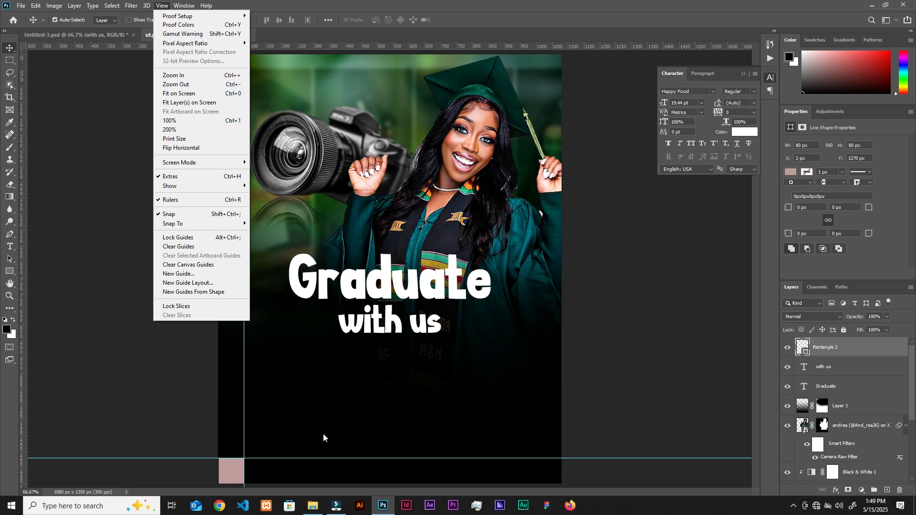
left_click(239, 474)
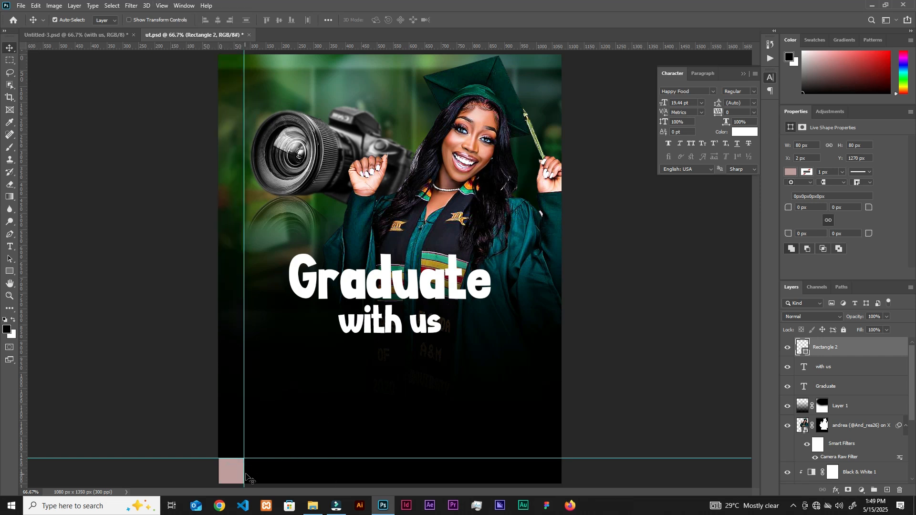
key("Delete")
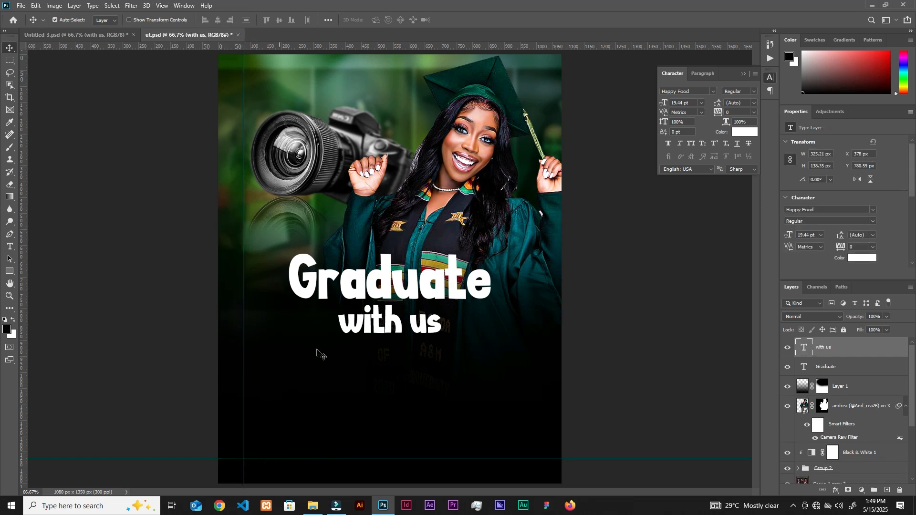
- Place Text_Effect_001 from the resources folder, scale it to 19.88% and set the golden bubble against the vertical guide above "Graduate"
left_click(312, 506)
left_click(368, 114)
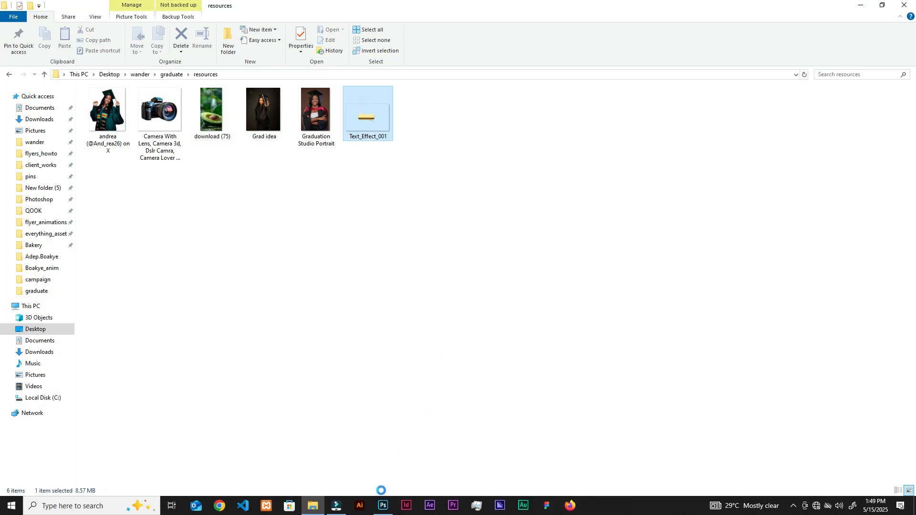
left_click_drag(382, 509, 387, 508)
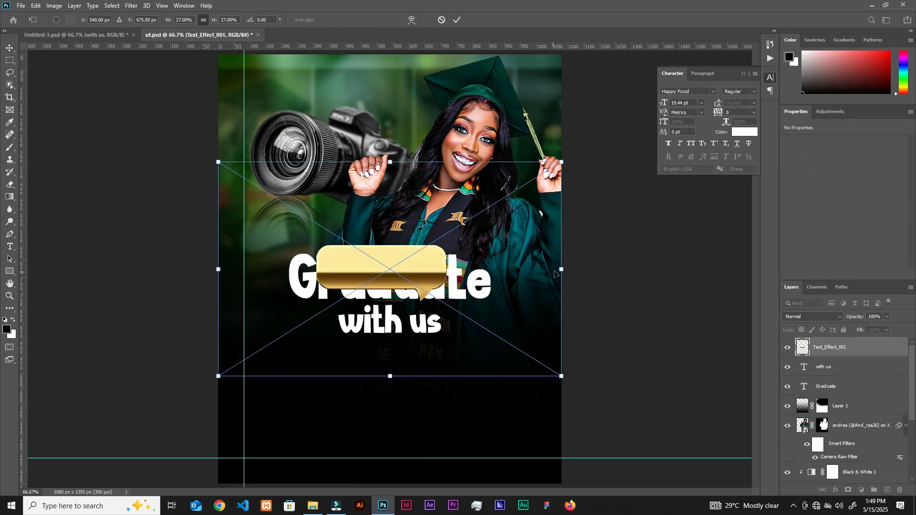
left_click_drag(562, 269, 471, 270)
left_click_drag(358, 282, 311, 246)
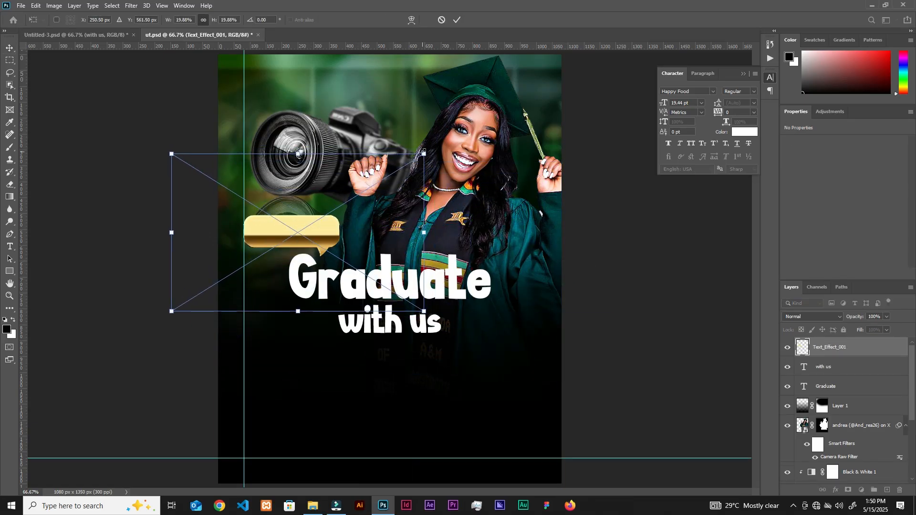
left_click(457, 20)
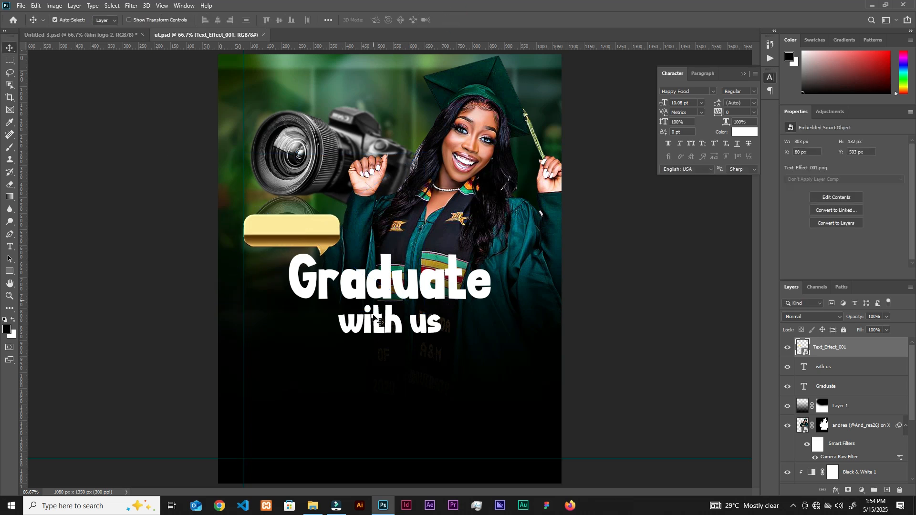
- Place the film logo 2 image and scale it to about 212 x 85 px inside the golden speech bubble
left_click(312, 506)
left_click(264, 122)
left_click_drag(302, 223, 540, 337)
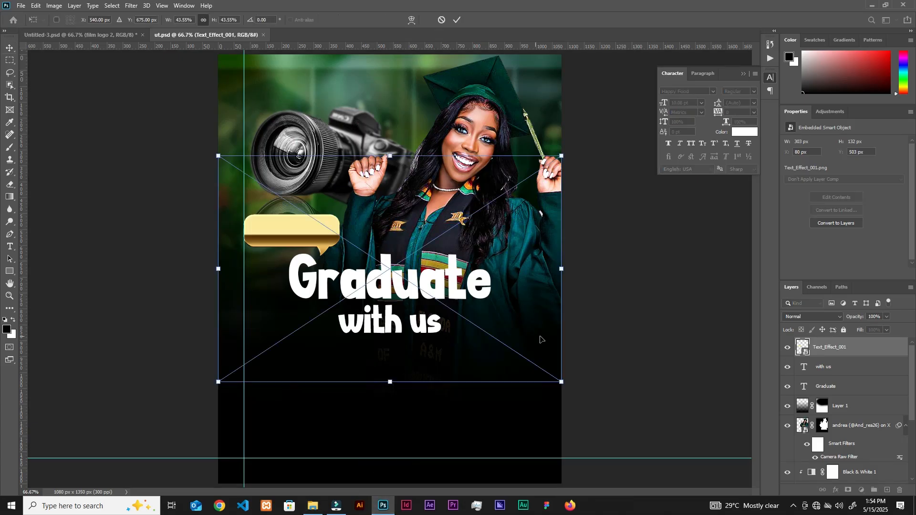
left_click_drag(563, 380, 281, 236)
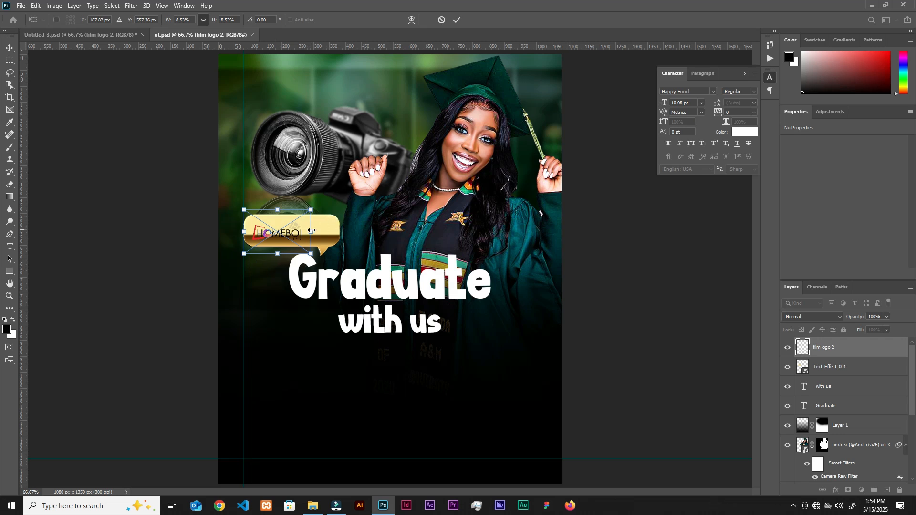
left_click_drag(312, 231, 336, 232)
left_click_drag(241, 232, 238, 232)
left_click_drag(339, 264, 337, 262)
left_click(457, 21)
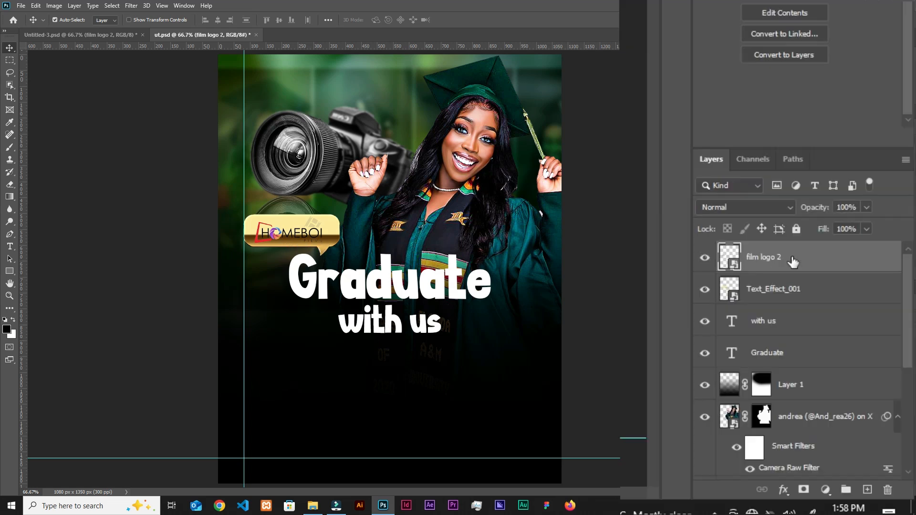
- Add a Normal-mode drop shadow in feeb9b to the film logo 2 layer with 100% opacity, 5 px distance and 0% spread
left_click(783, 490)
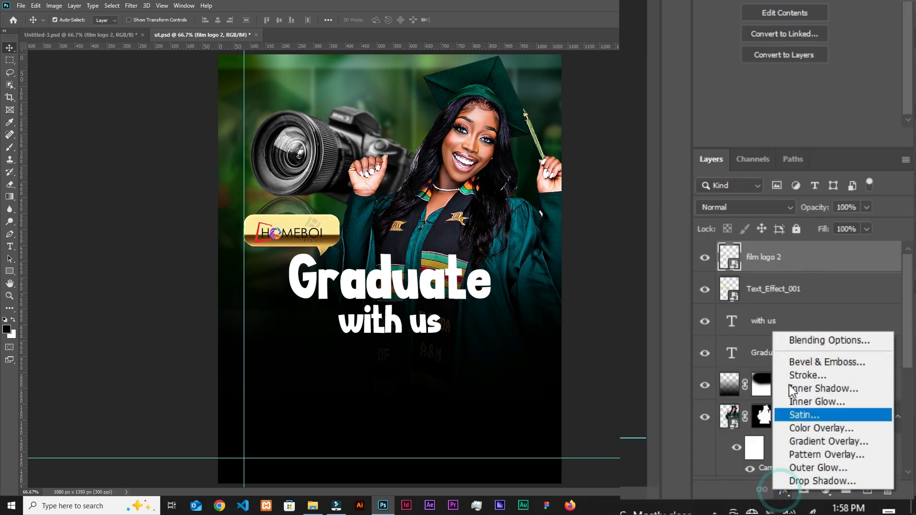
left_click(794, 340)
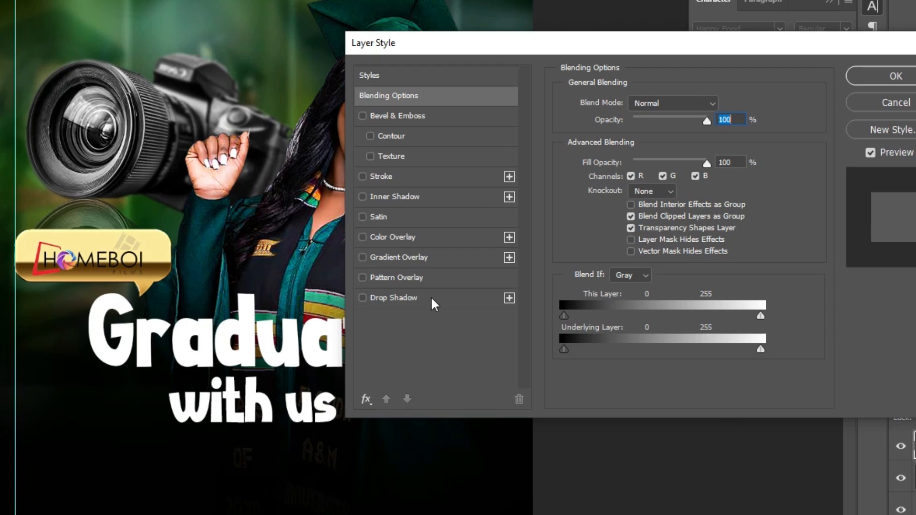
left_click(431, 298)
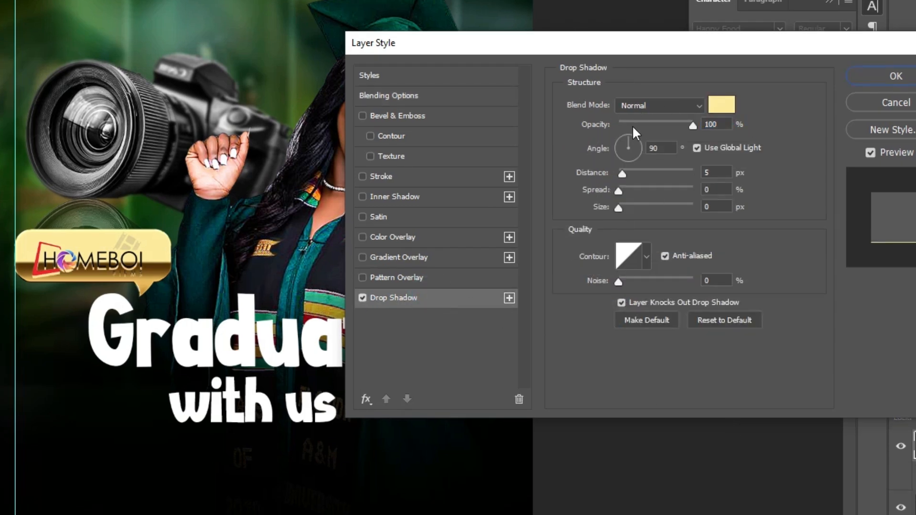
left_click(721, 104)
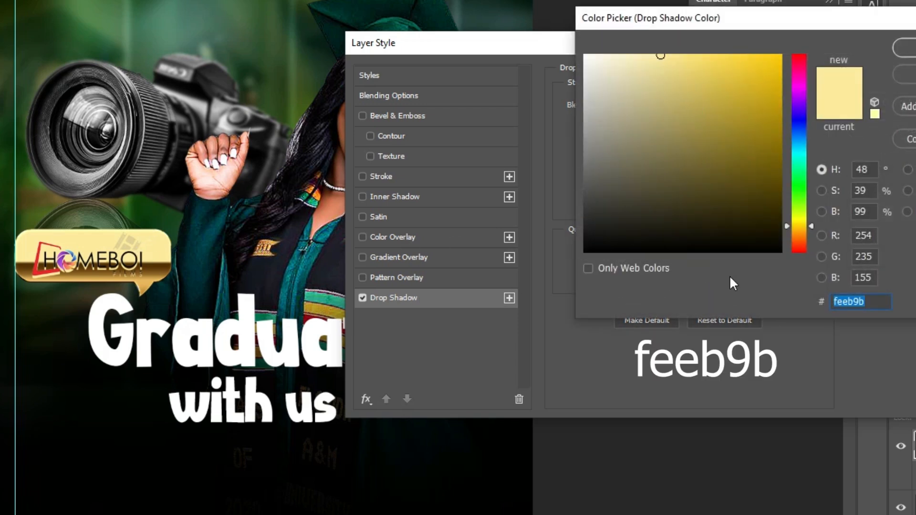
left_click(880, 305)
key("Return")
left_click(727, 177)
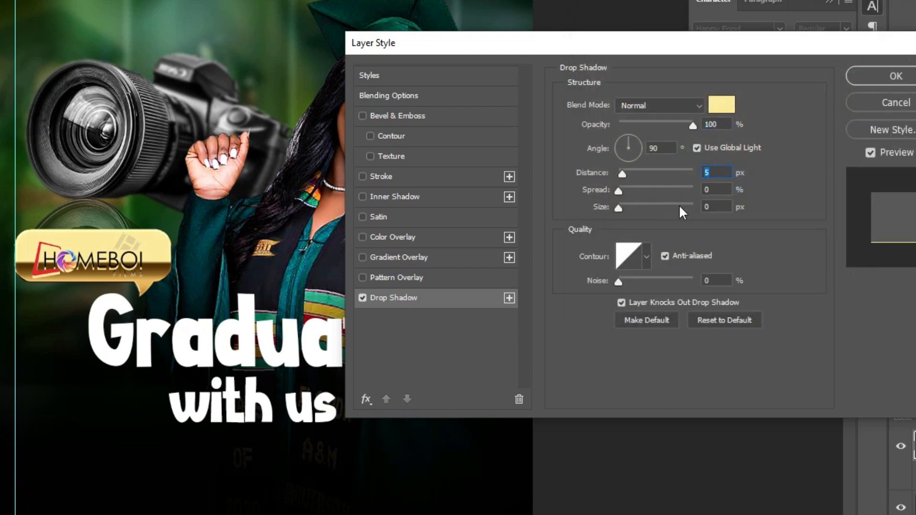
left_click(717, 192)
left_click(896, 76)
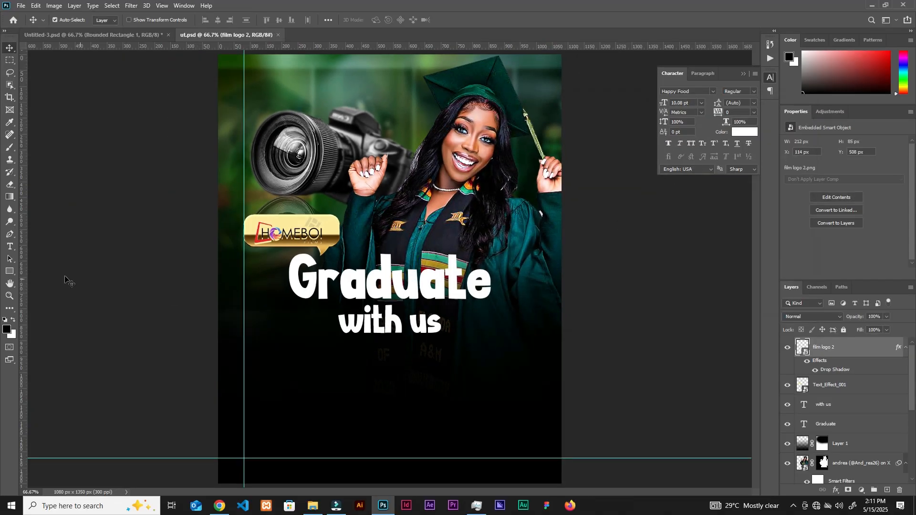
- Create a 115 x 100 px rectangle shape on the poster below the "with us" text
left_click(9, 271)
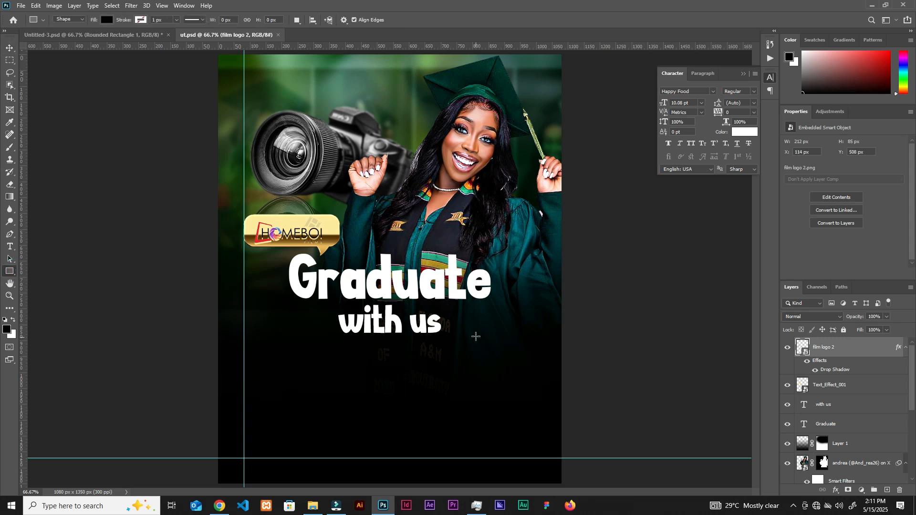
left_click(432, 337)
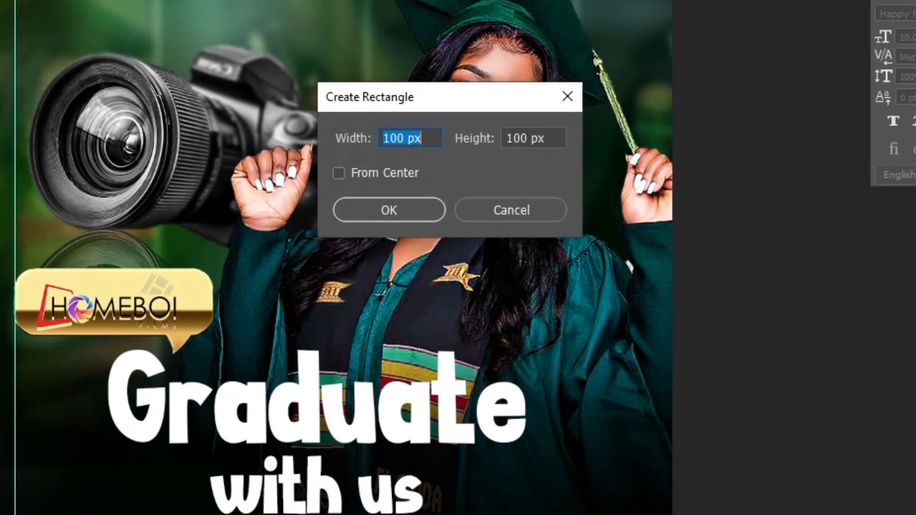
type("115")
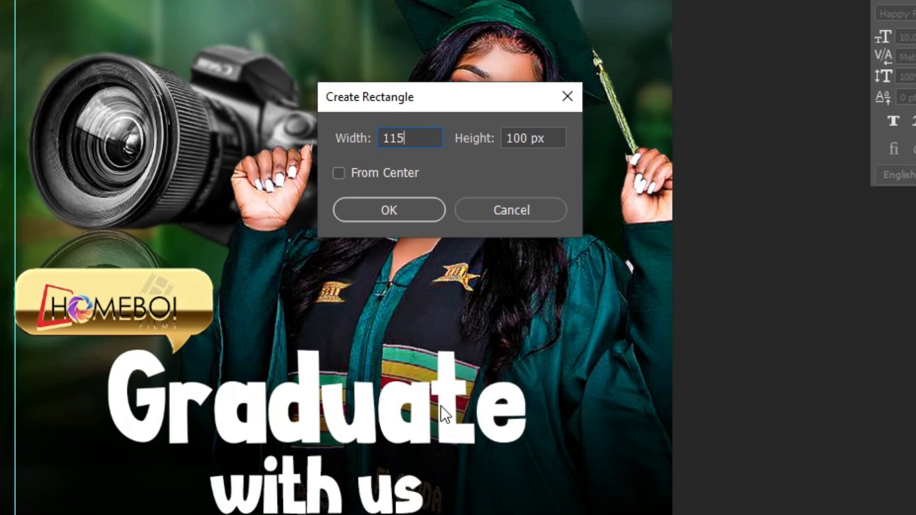
key("Tab")
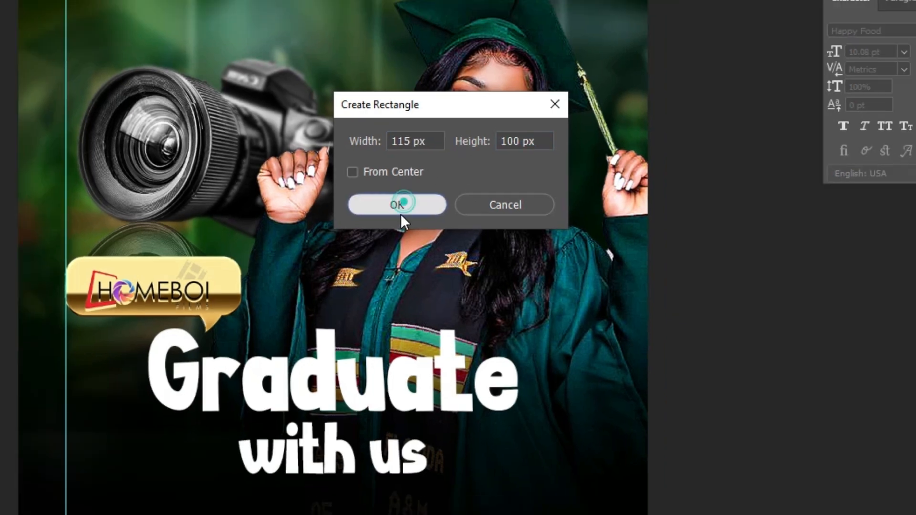
left_click(400, 213)
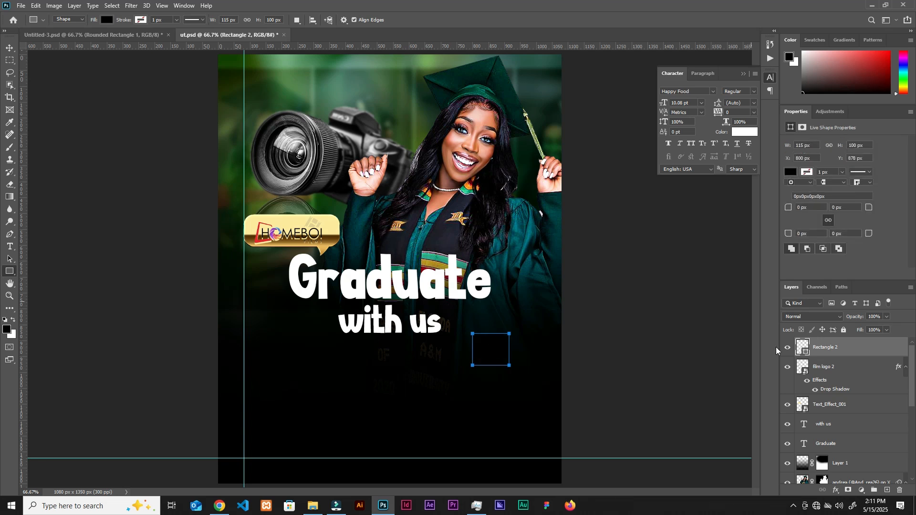
- Fill the rectangle with light grey c1c1c1 and move it to about X 263 px, Y 933 px
double_click(804, 348)
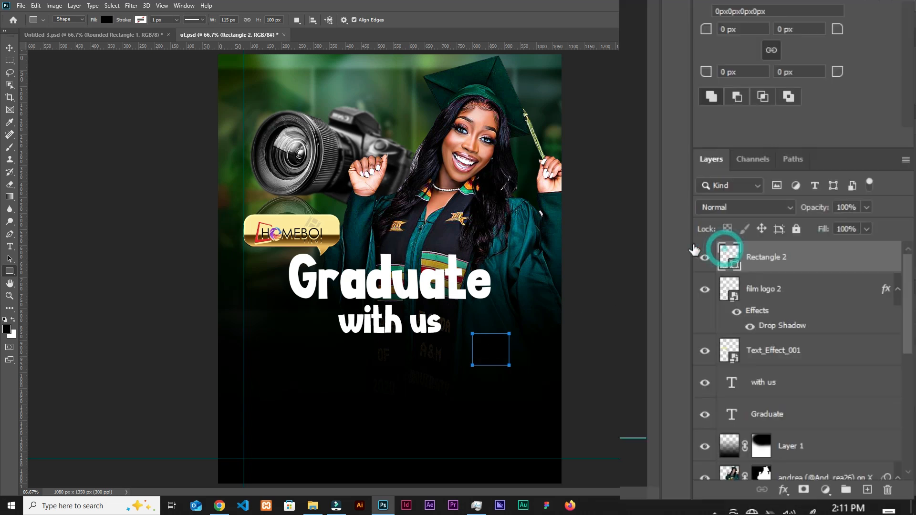
left_click(616, 152)
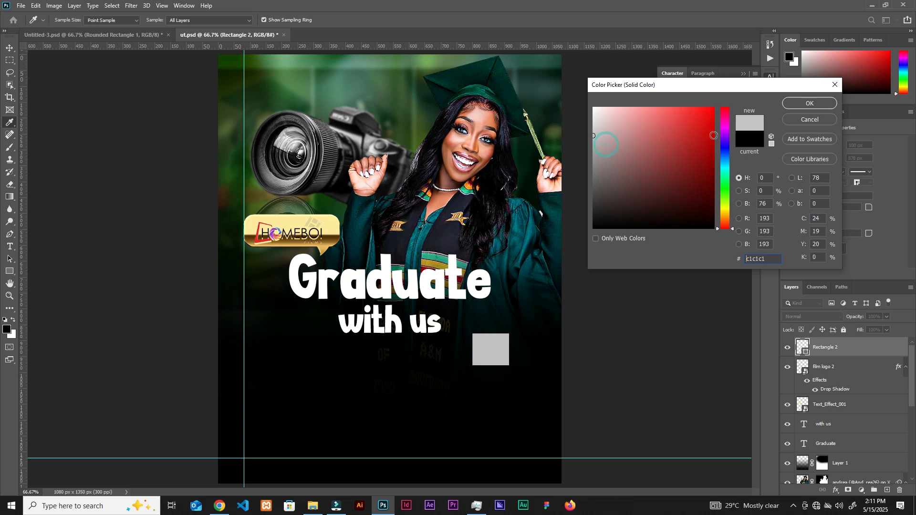
left_click(810, 103)
key("v")
left_click_drag(488, 342, 318, 355)
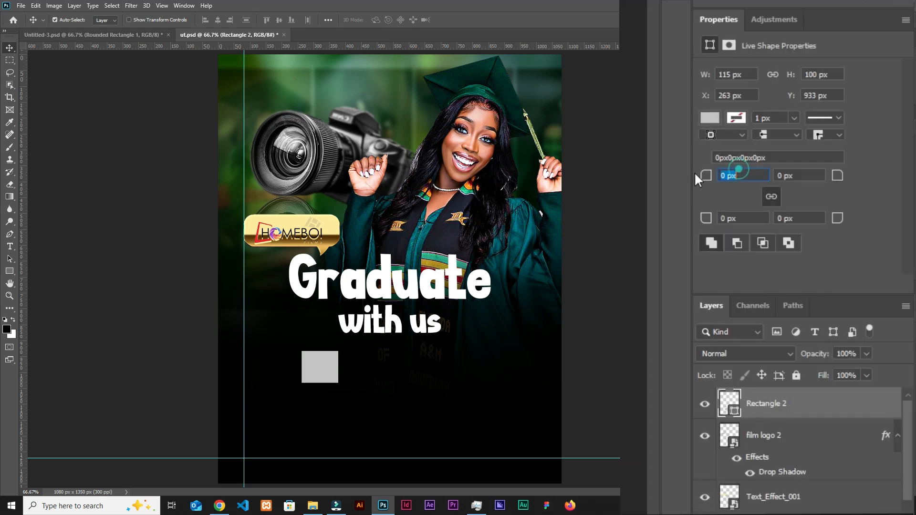
- Round the rectangle's corners to 10 px and change its fill to a linear gradient at 116 degrees
type("10")
left_click(712, 116)
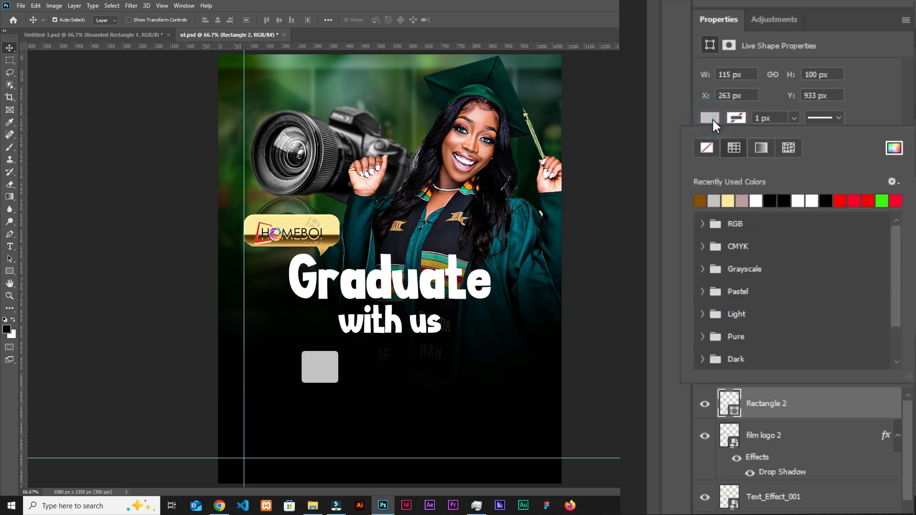
left_click(760, 148)
left_click(850, 343)
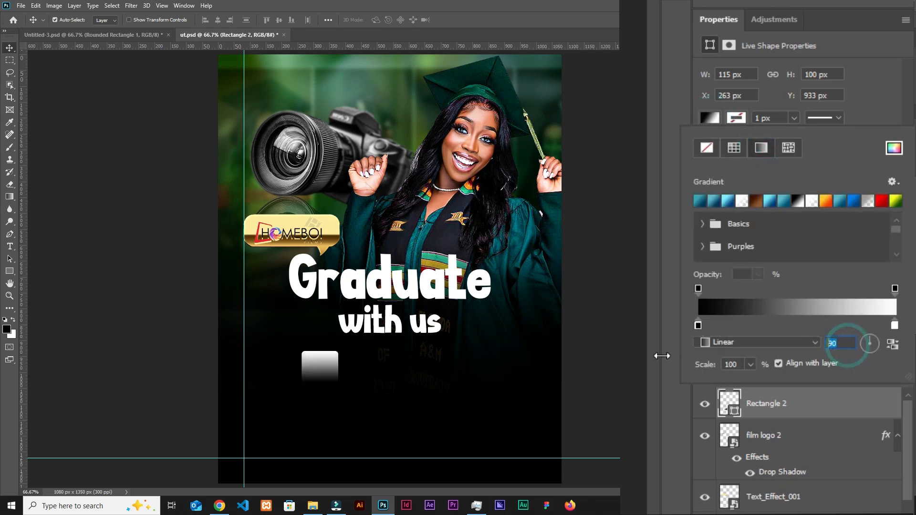
type("116")
- Set the starting colour stop of the rectangle's gradient to brown 885000
left_click(748, 312)
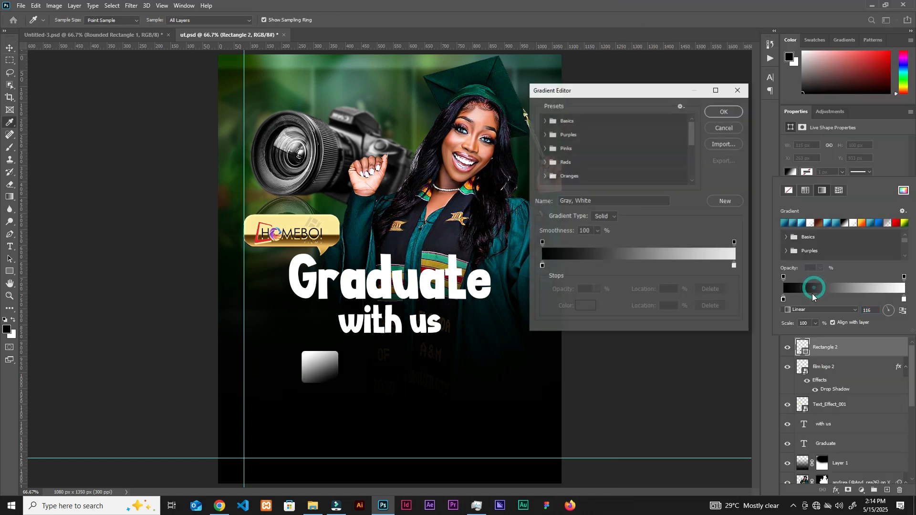
left_click(543, 266)
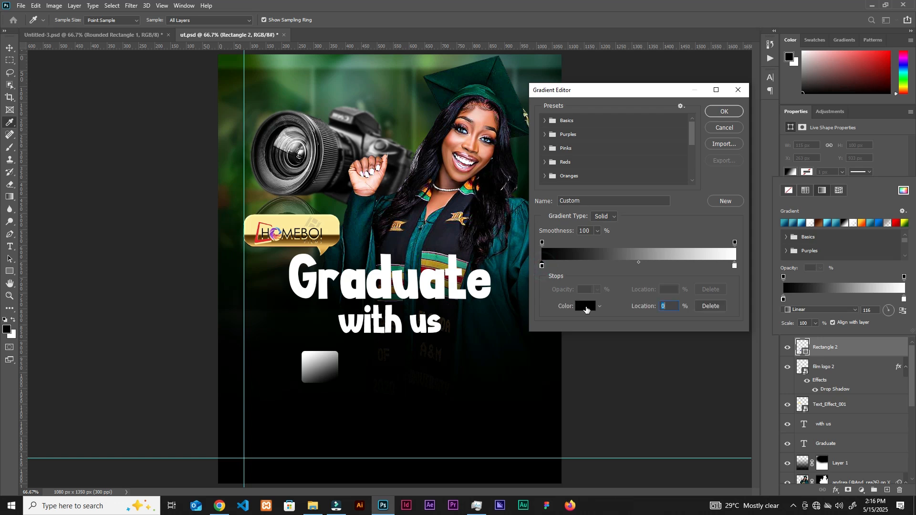
left_click(585, 306)
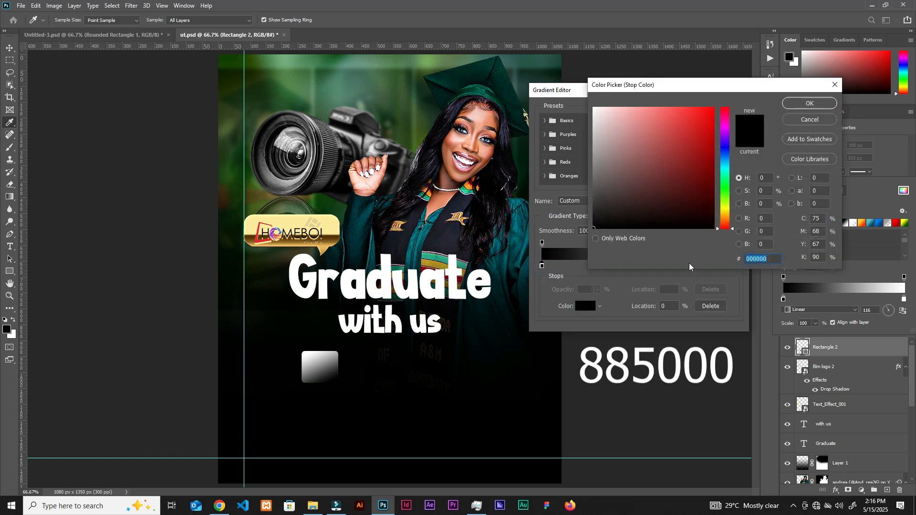
type("885000")
left_click(802, 104)
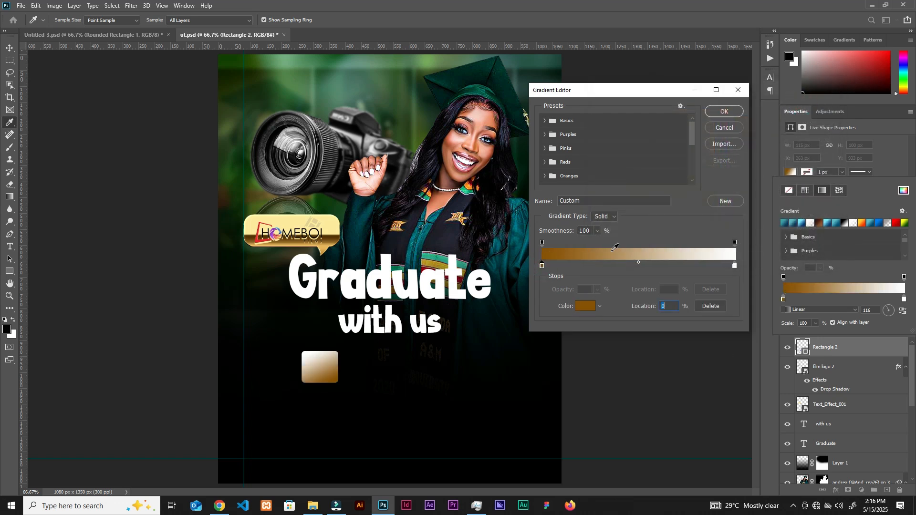
- Set the gradient's end colour stop at 100% to pale gold ffe0b3 and apply the gradient to the rectangle
left_click(736, 267)
left_click_drag(735, 271, 739, 271)
left_click(586, 307)
type("ffe0b3")
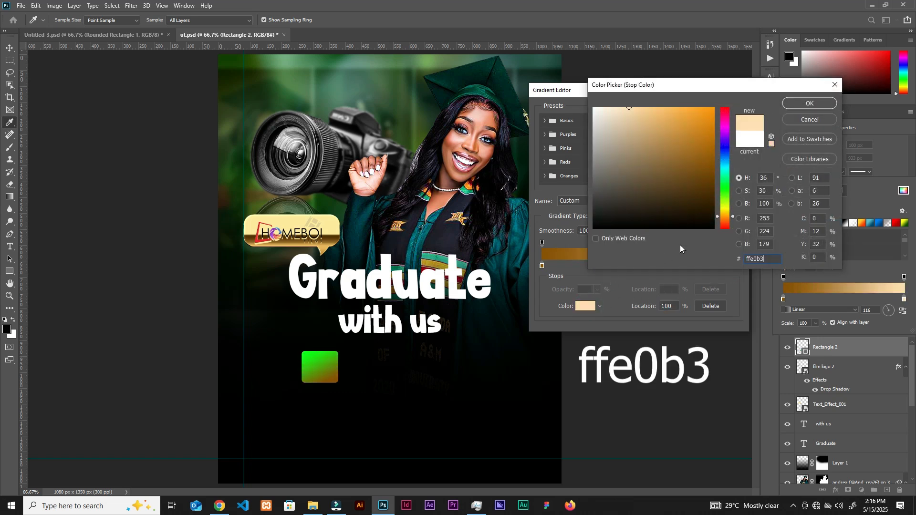
left_click(815, 107)
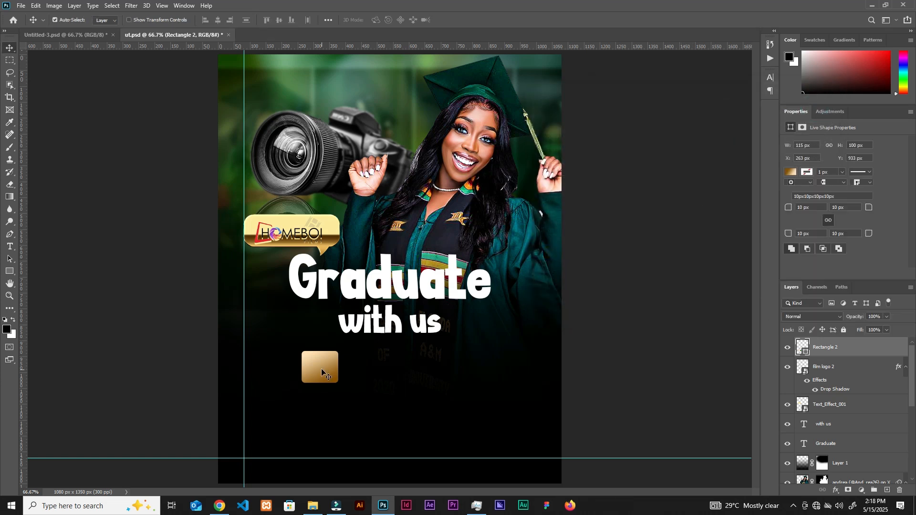
key("ctrl+plus")
key("ctrl+plus")
left_click_drag(324, 368, 422, 185)
left_click_drag(399, 290, 399, 291)
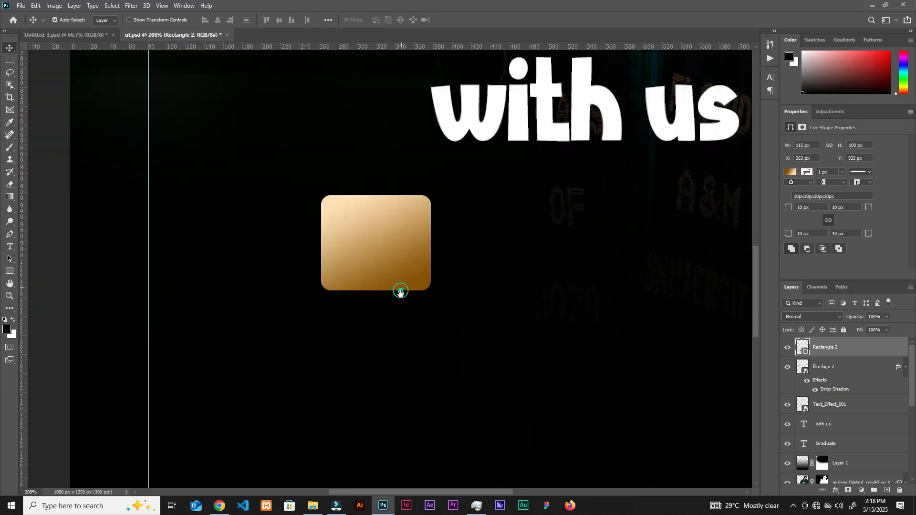
left_click(349, 315)
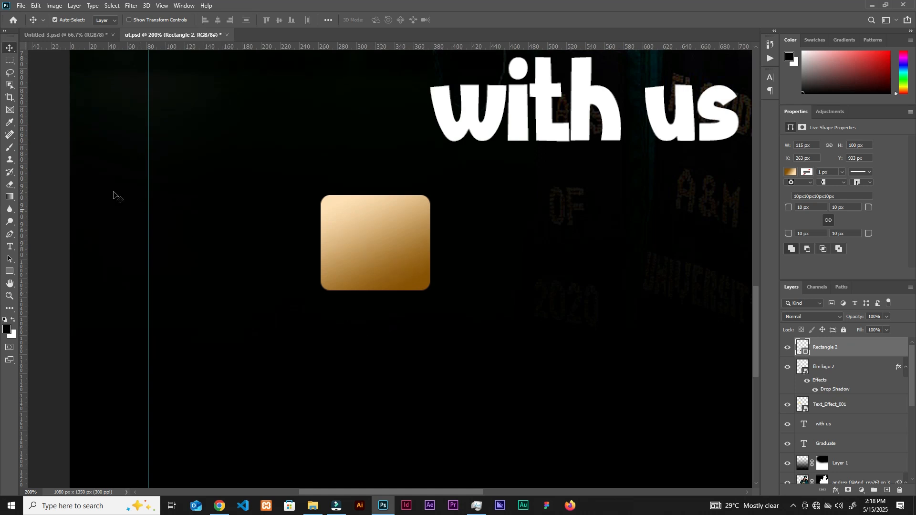
- Add the black text lines BRONZE and GHC200 in Bahnschrift SemiBold Condensed on the gold gradient box
left_click(9, 247)
key("ctrl+z")
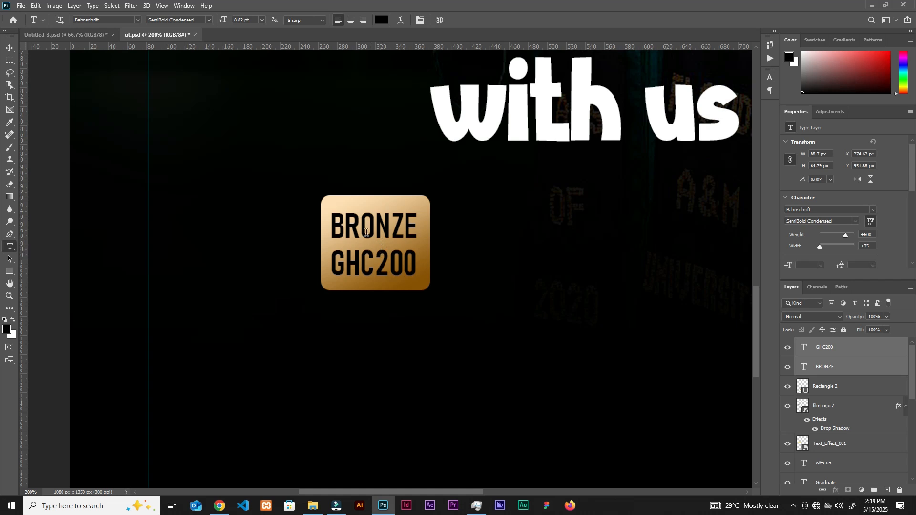
key("v")
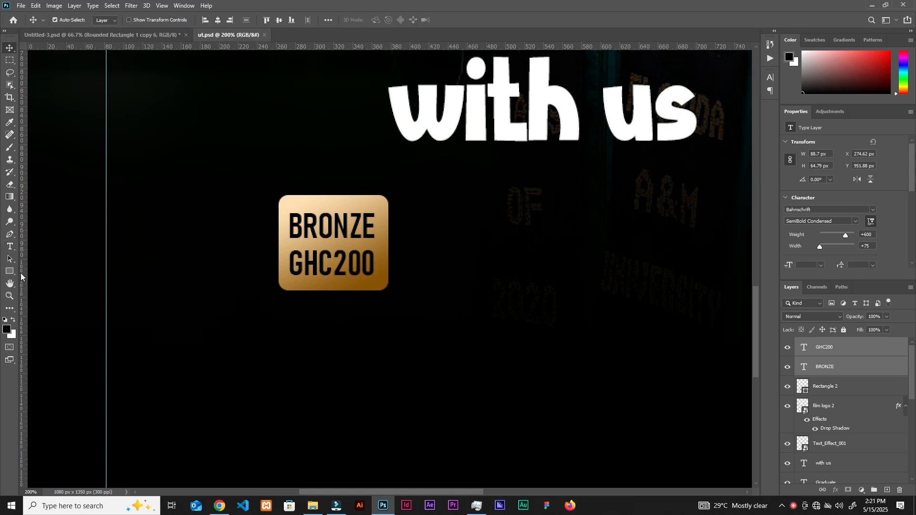
- Create a rectangle 175 px wide and 135 px high below the gold box
left_click(10, 271)
left_click(464, 350)
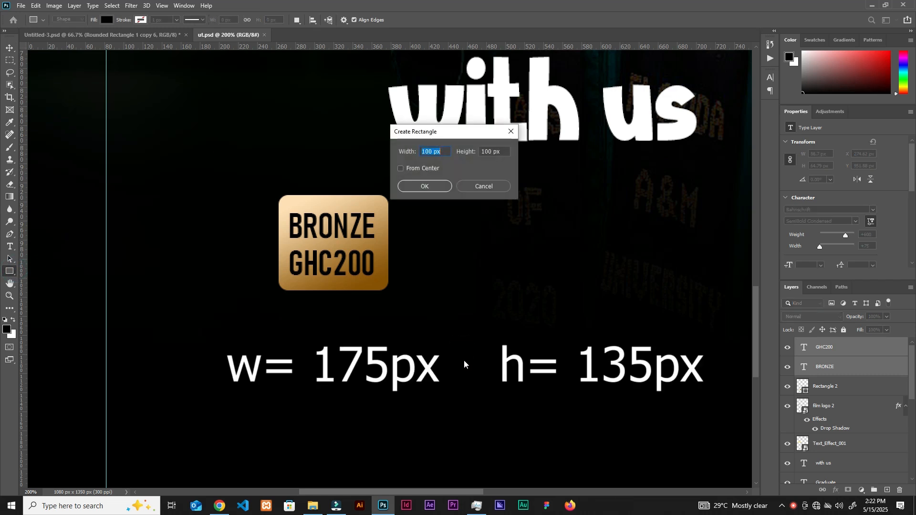
key("Tab")
left_click(425, 187)
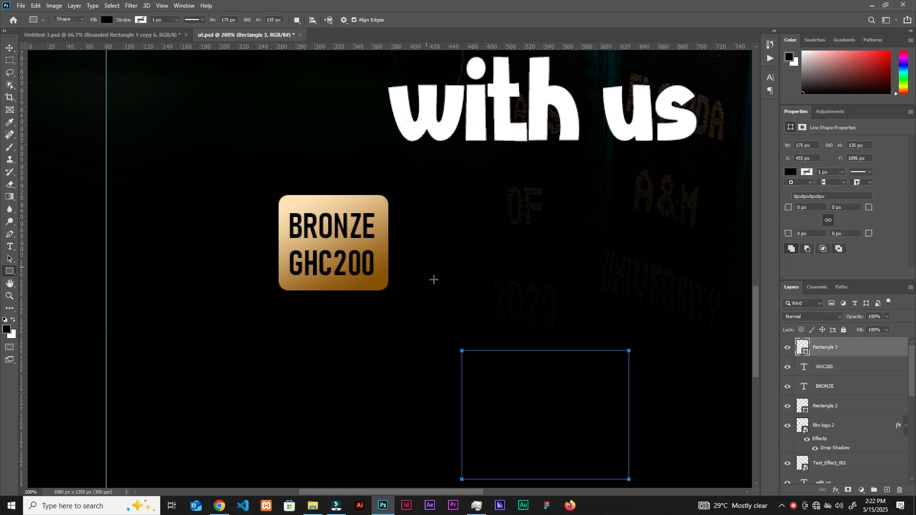
- Fill the new rectangle with white ffffff and move it over the gold box's lower part, to X 232 px, Y 990 px
key("v")
left_click_drag(523, 382, 351, 269)
double_click(802, 346)
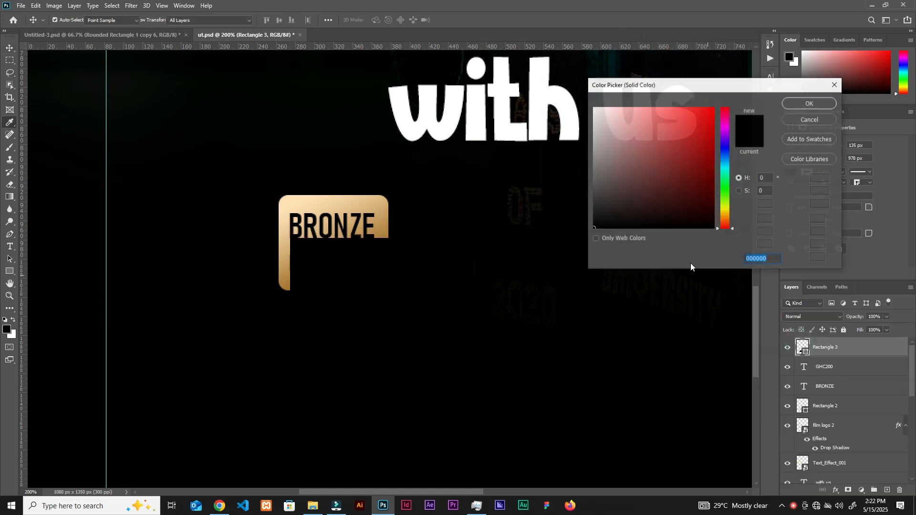
left_click(575, 87)
left_click(789, 107)
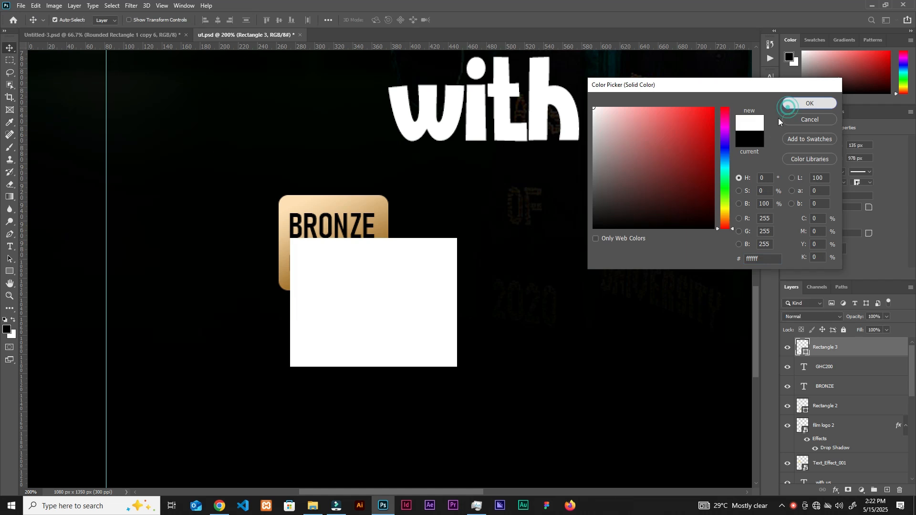
left_click_drag(390, 311, 357, 313)
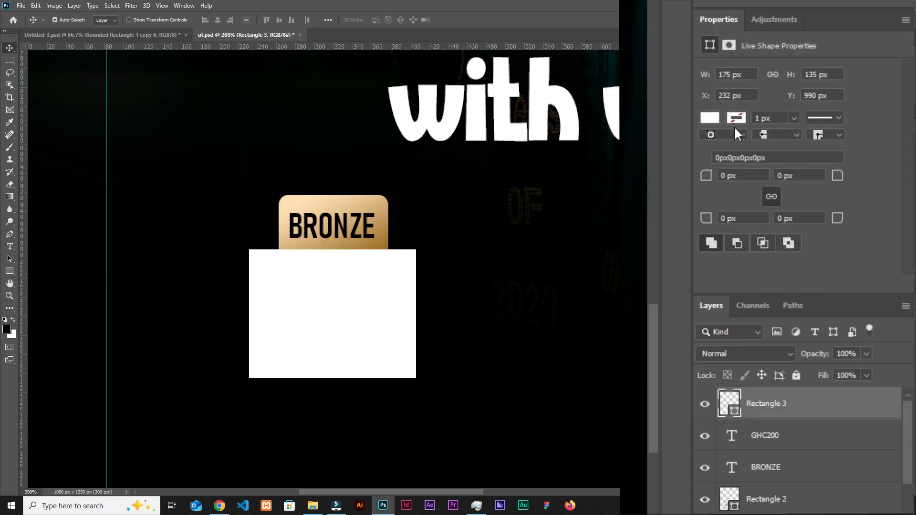
- Remove the rectangle's fill and give it a white stroke instead
left_click(713, 116)
left_click(708, 148)
left_click(737, 118)
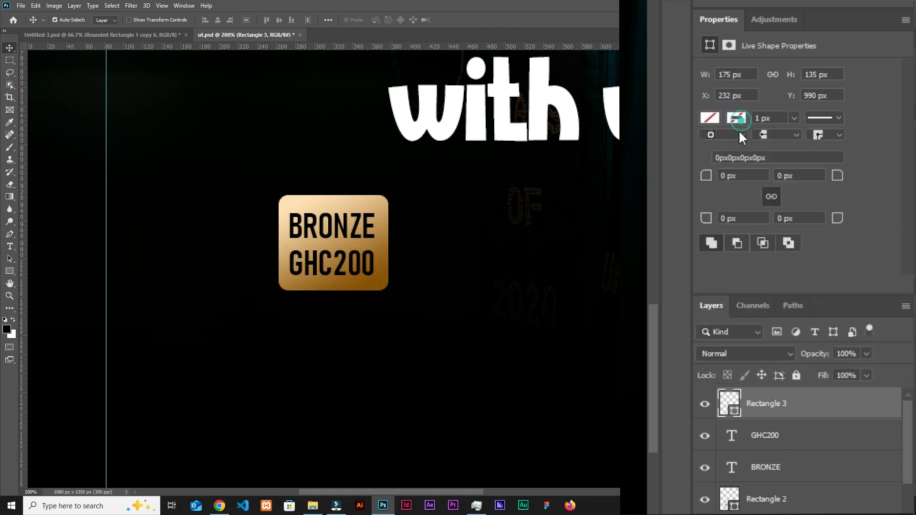
left_click(697, 198)
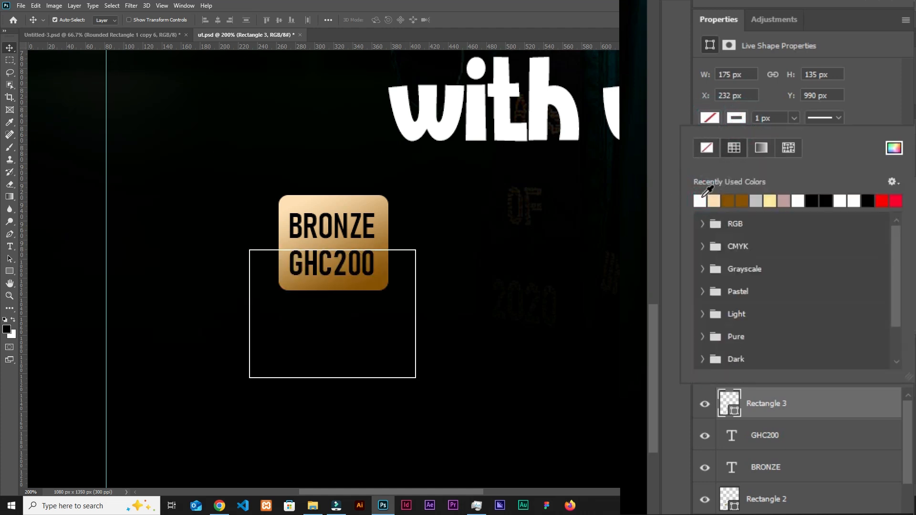
- Try a 2 px stroke width on the outlined rectangle and undo it
left_click(787, 118)
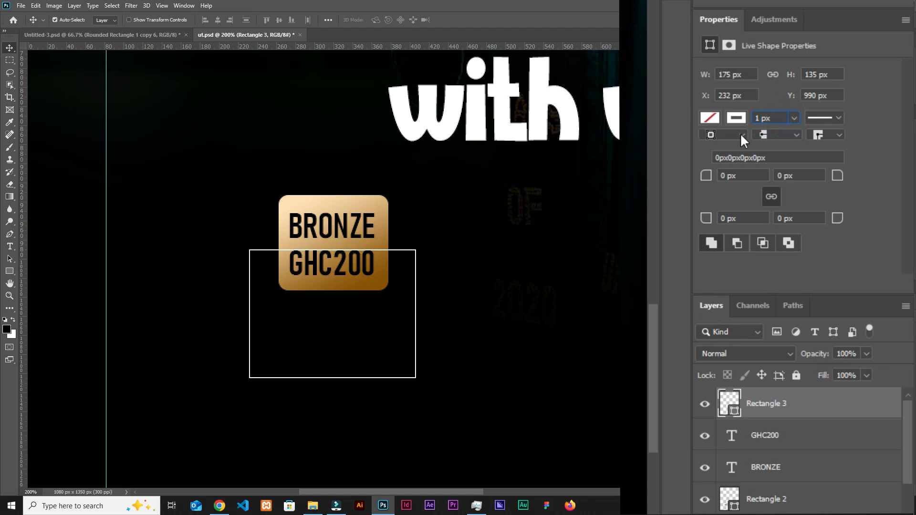
left_click(781, 117)
type("2")
key("Return")
key("ctrl+z")
- Round all corners of the outlined rectangle to 30 px
mouse_move(706, 176)
left_mouse_down()
mouse_move(730, 184)
mouse_move(718, 185)
left_mouse_up()
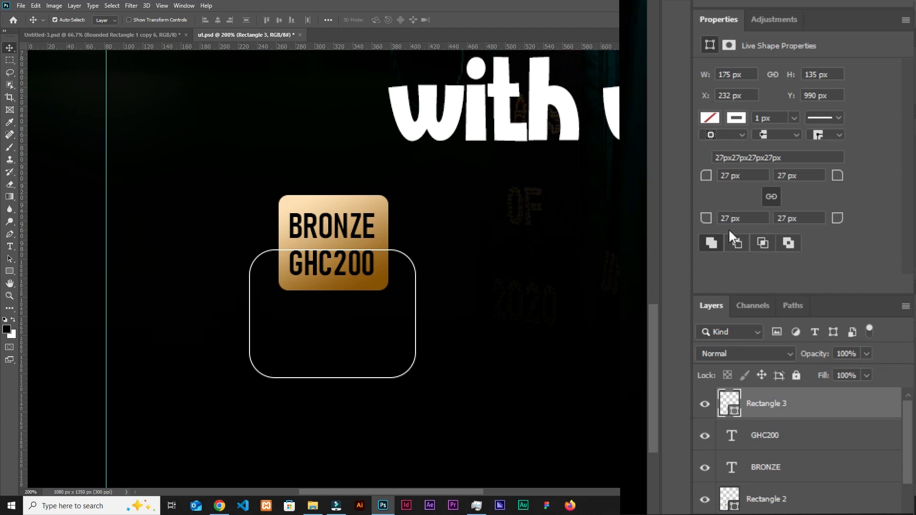
left_click(744, 176)
type("30")
key("Return")
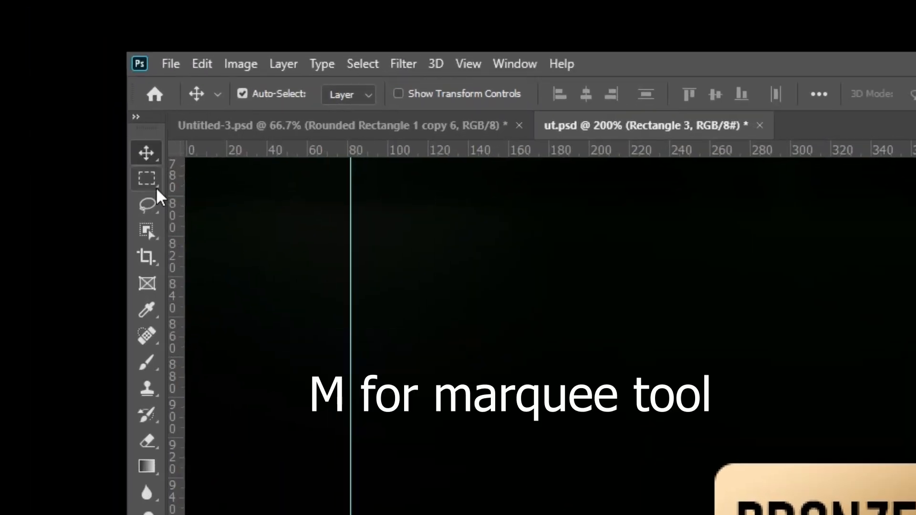
- Draw a rectangular marquee selection around the outline's upper edge, slightly wider than the gold box
left_click(10, 60)
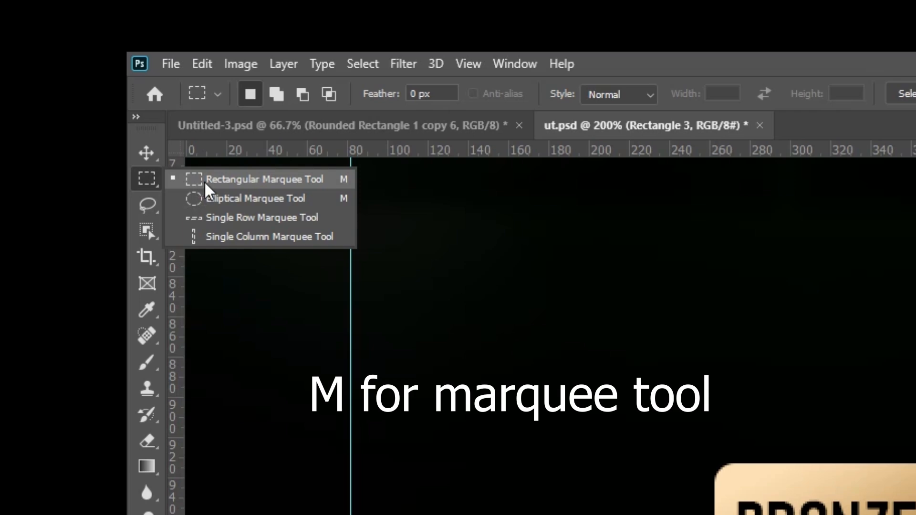
left_click(206, 181)
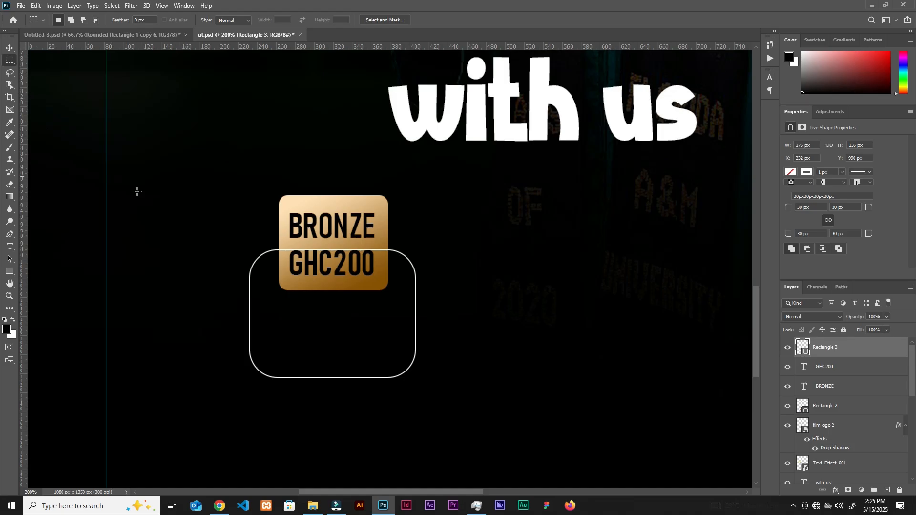
left_click_drag(270, 228, 399, 282)
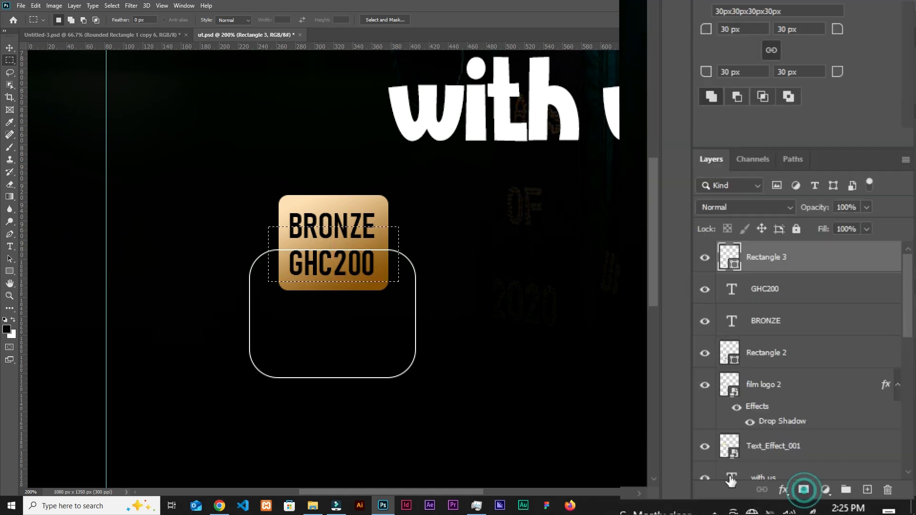
- Try masking the outlined rectangle with the current selection and undo the mask
left_click(803, 490)
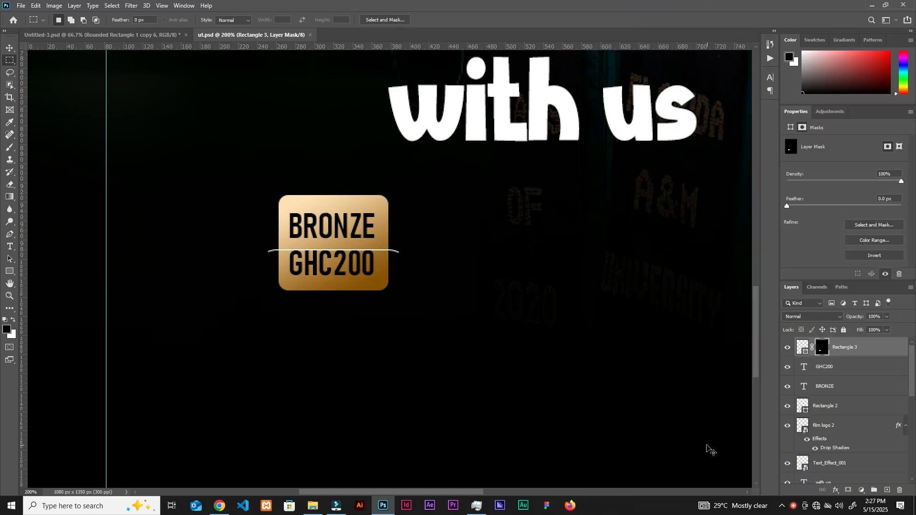
key("ctrl+z")
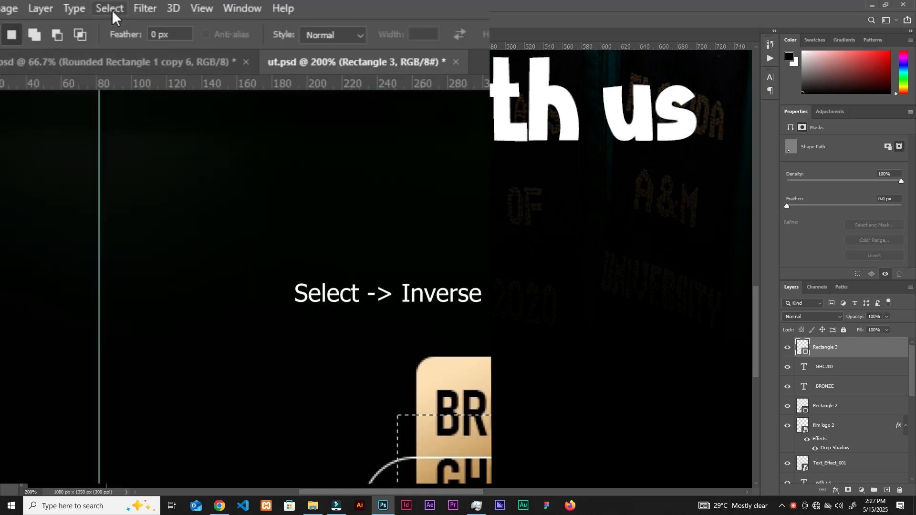
- Invert the selection and add a layer mask to the outlined rectangle, hiding its upper edge behind the gold box
left_click(111, 5)
left_click(127, 78)
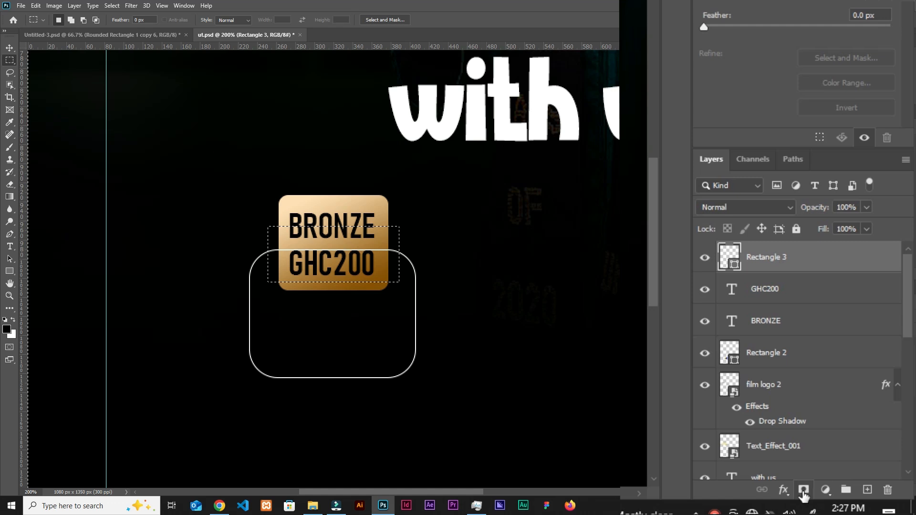
left_click(805, 489)
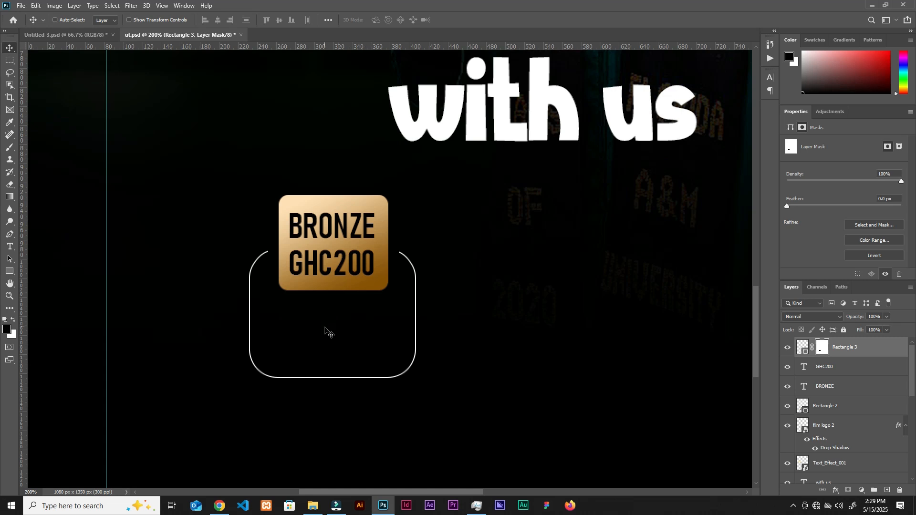
- Add the white Bahnschrift text lines "8 edited" and "4 retouched" inside the rounded outline
key("ctrl")
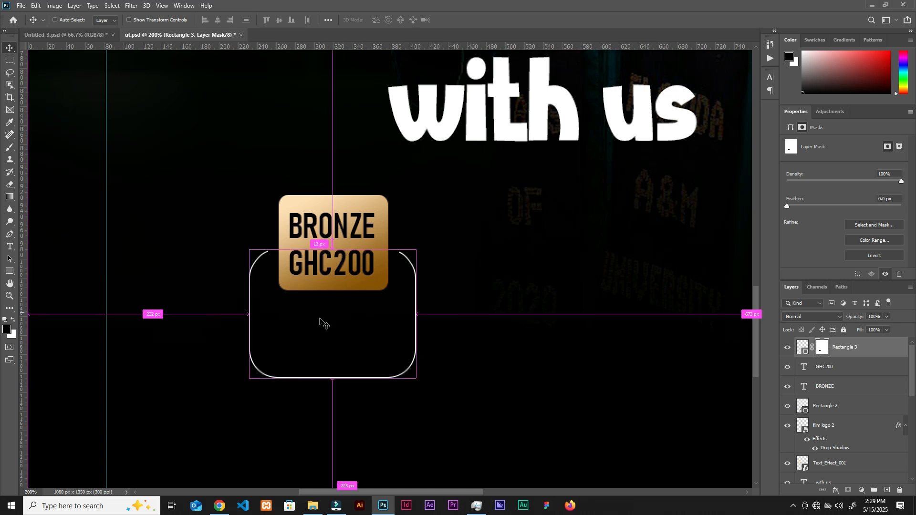
key("ctrl+v")
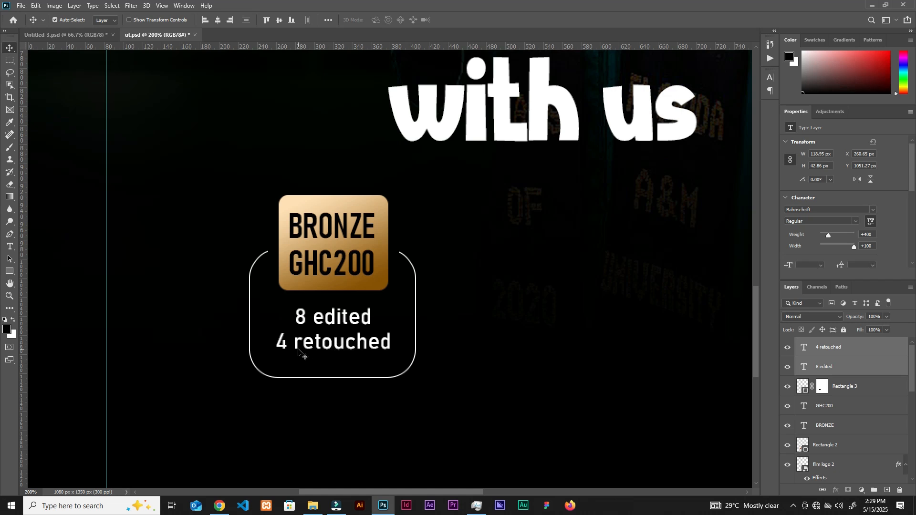
- Select the gradient box behind BRONZE GHC200 and open its blending options
key("ctrl+0")
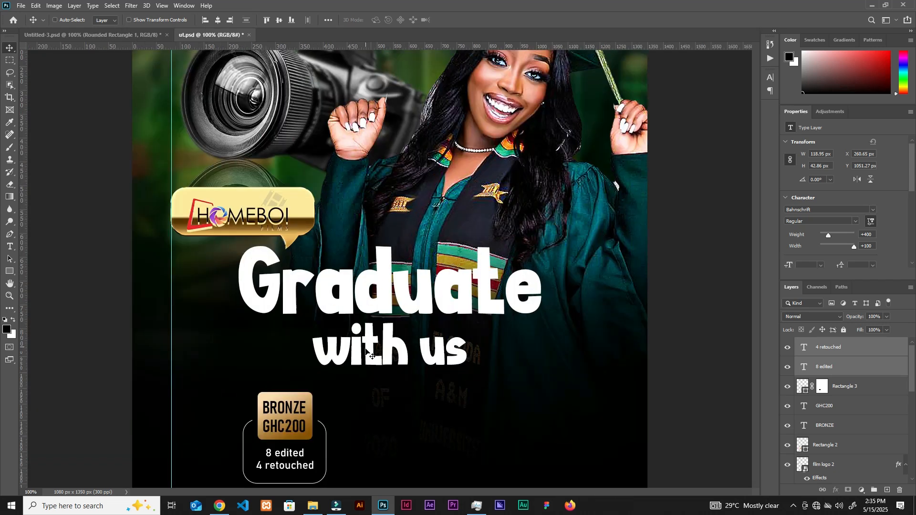
scroll(411, 303, "up", 2)
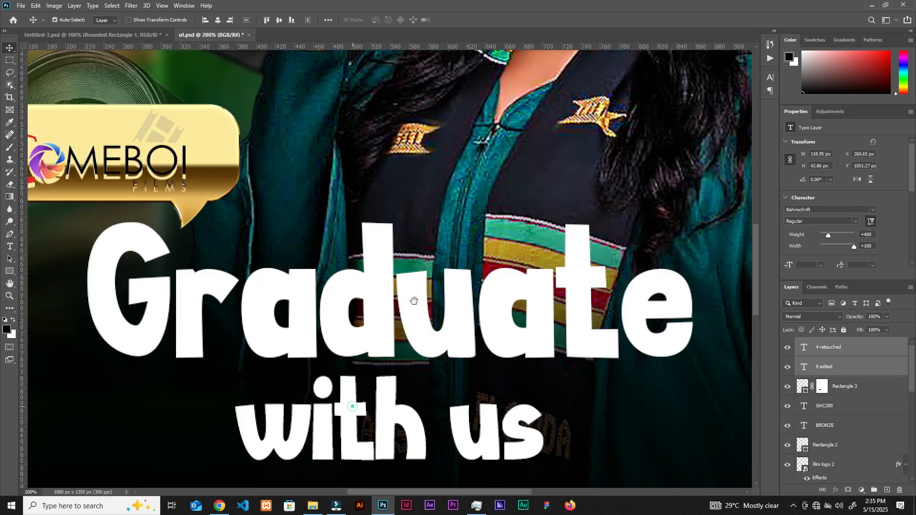
scroll(424, 361, "down", 3)
left_click_drag(423, 362, 436, 364)
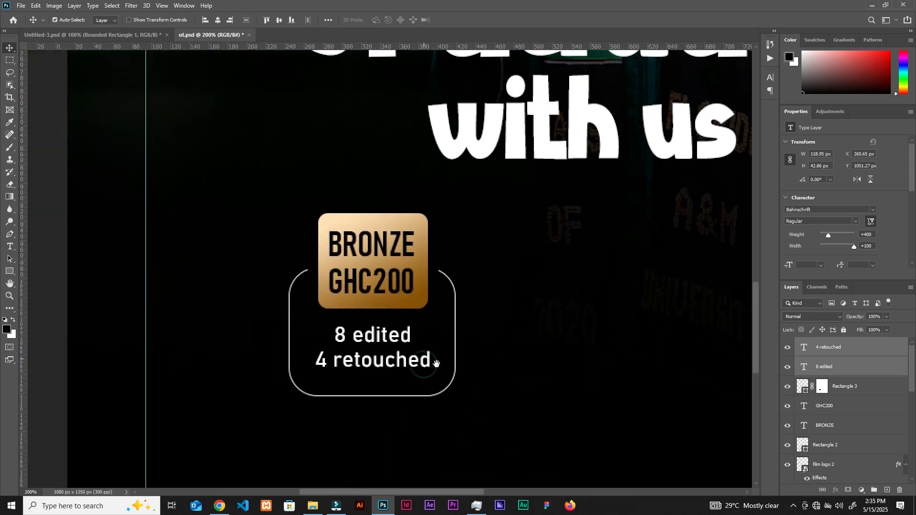
left_click(328, 222)
left_click(789, 448)
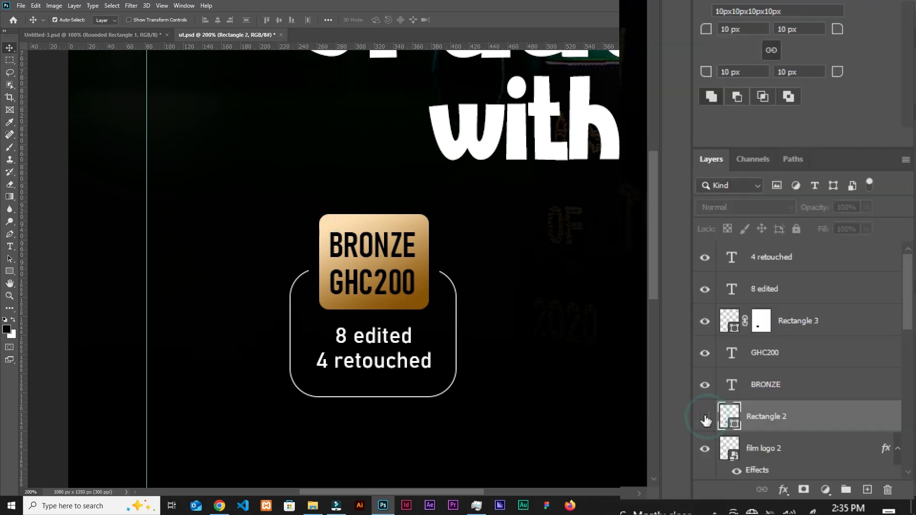
left_click(705, 417)
left_click(784, 491)
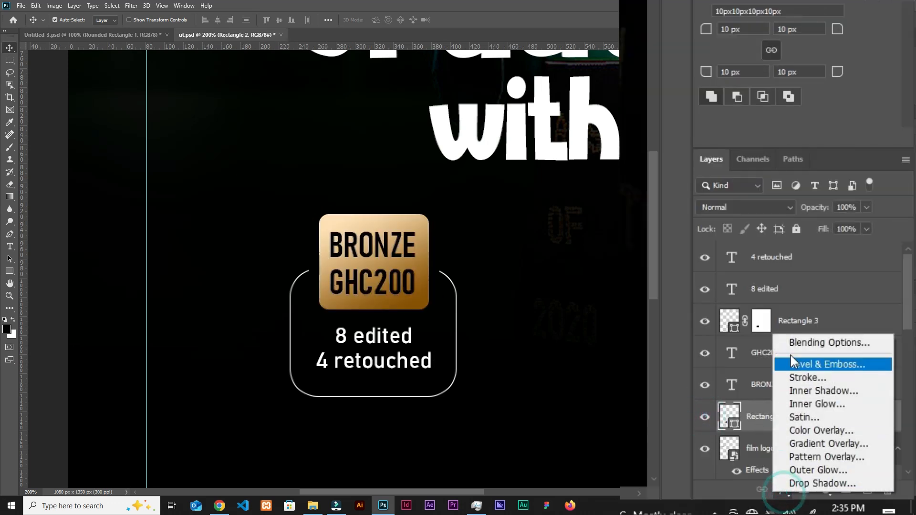
left_click(795, 345)
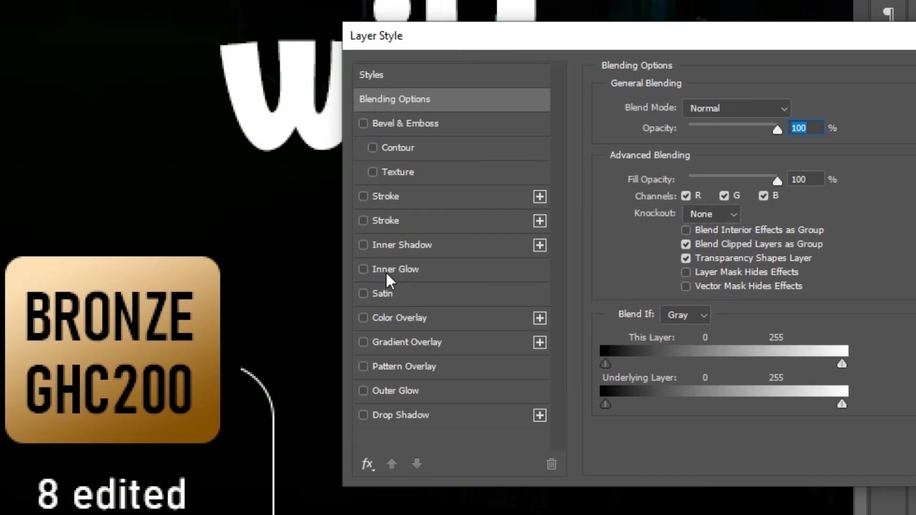
- Apply a light orange Inner Glow in Screen mode with 80% opacity, 0% noise, 0% choke and 11 px size
left_click(387, 272)
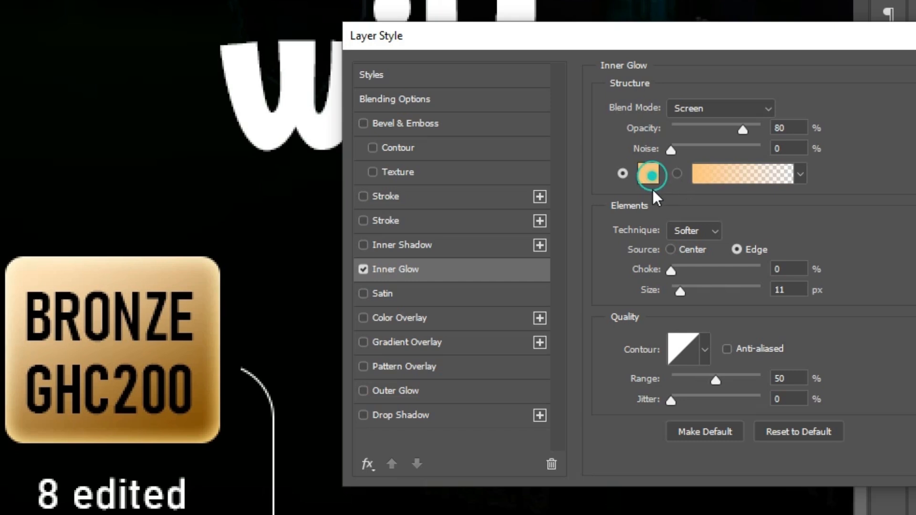
left_click(651, 176)
left_click(915, 39)
double_click(795, 128)
double_click(793, 148)
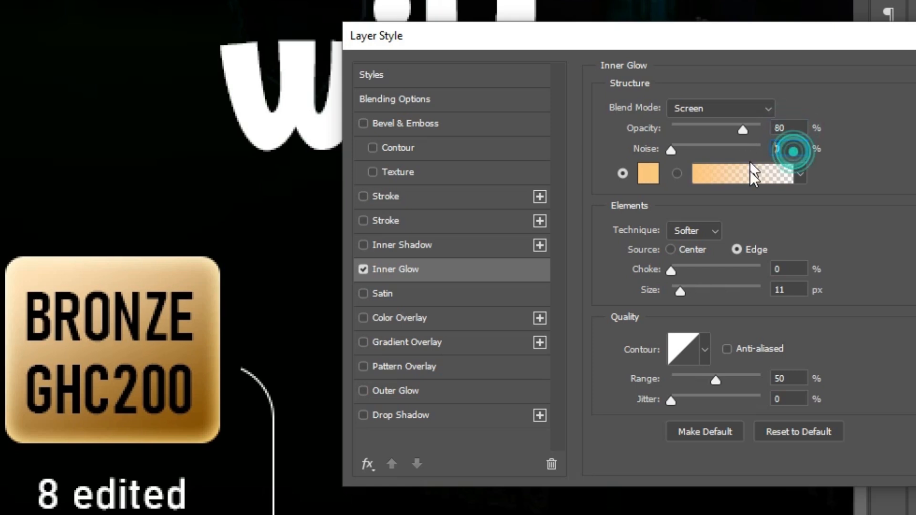
double_click(781, 290)
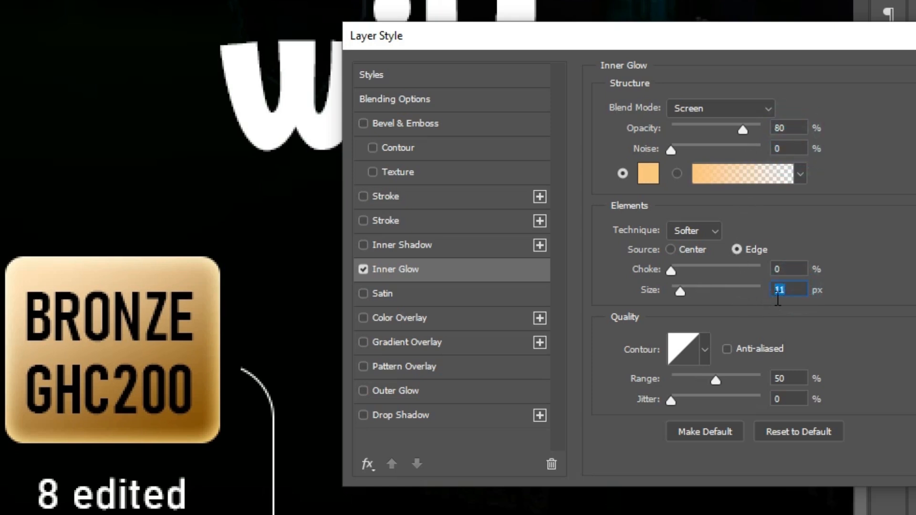
double_click(795, 270)
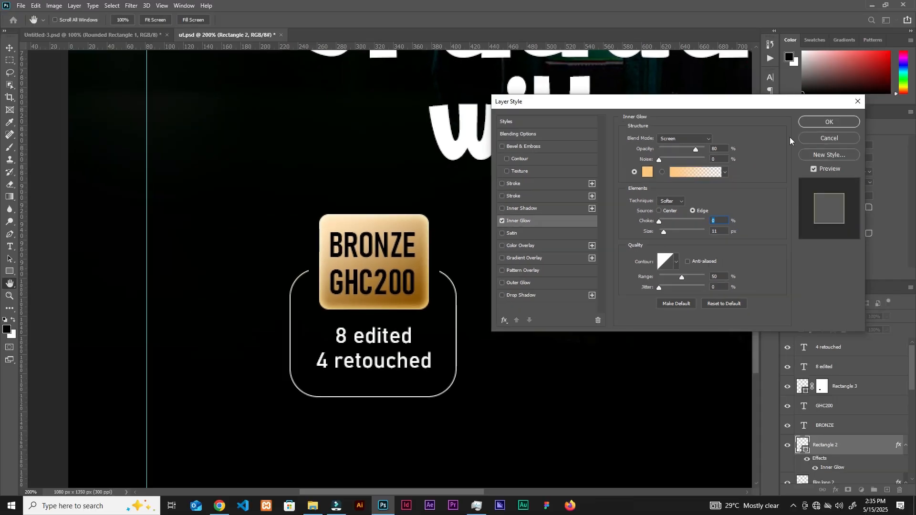
left_click(812, 123)
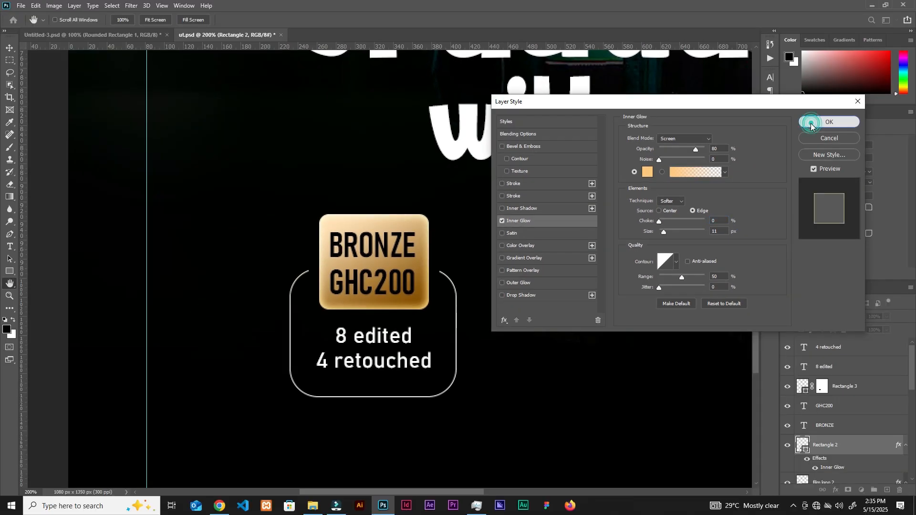
- Examine the Inner Glow settings and glow colour of the gradient box behind SILVER GHC200
key("ctrl+minus")
key("ctrl+minus")
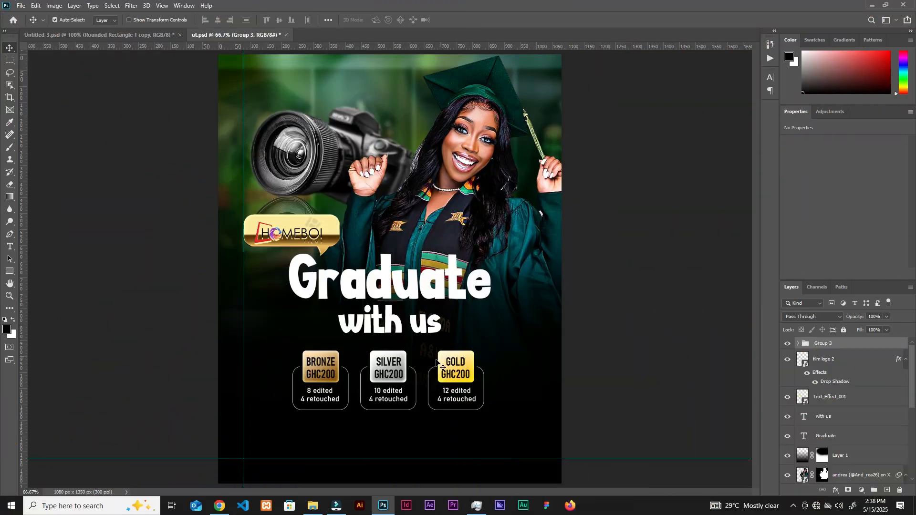
key("ctrl+plus")
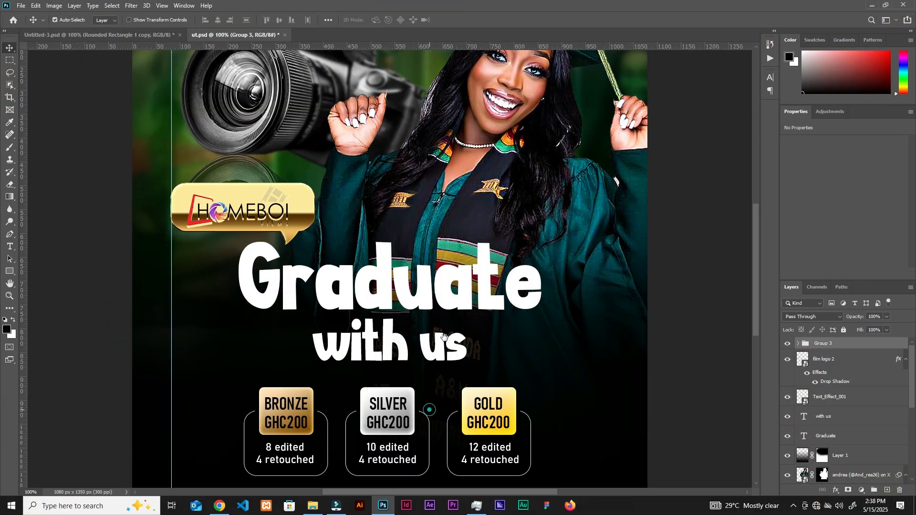
key("ctrl+plus")
left_click(471, 325)
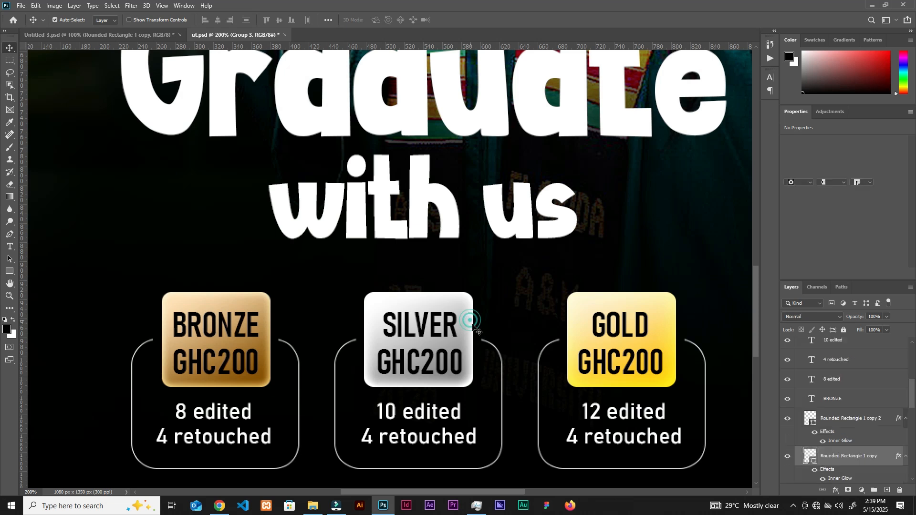
left_click(843, 479)
double_click(795, 473)
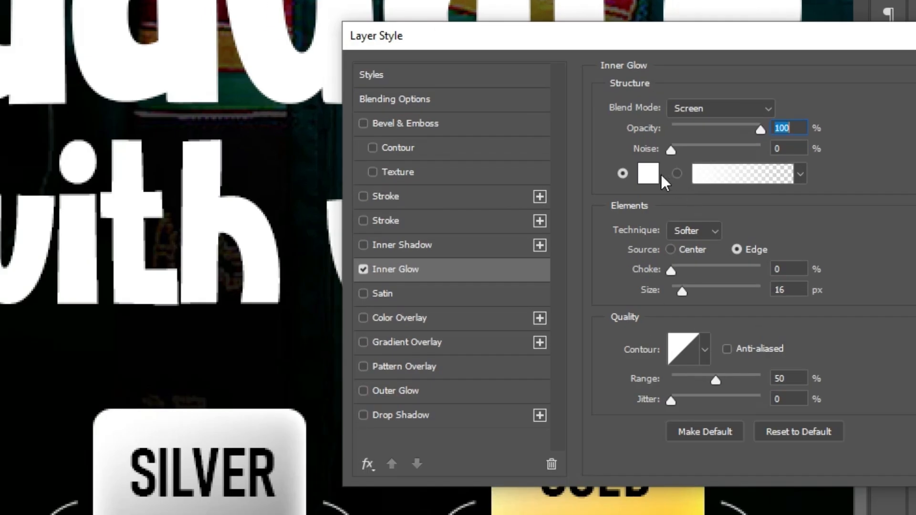
left_click(648, 174)
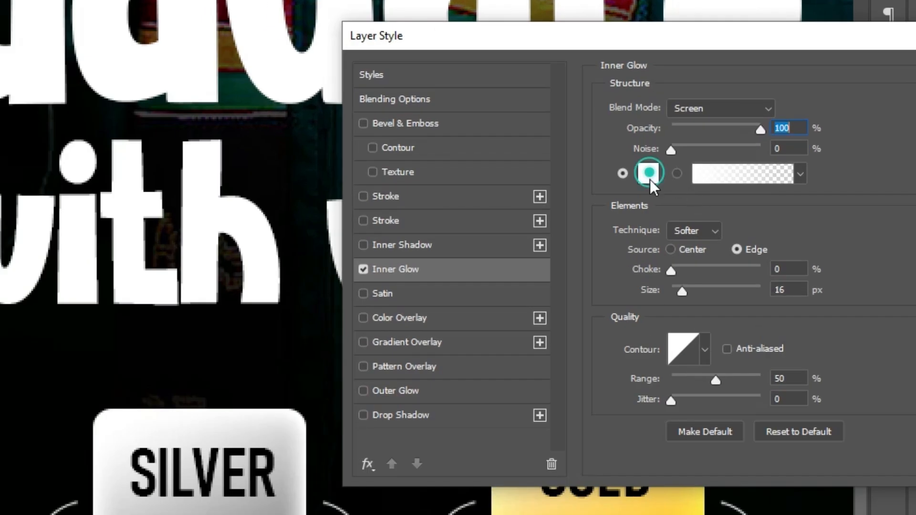
left_click(915, 39)
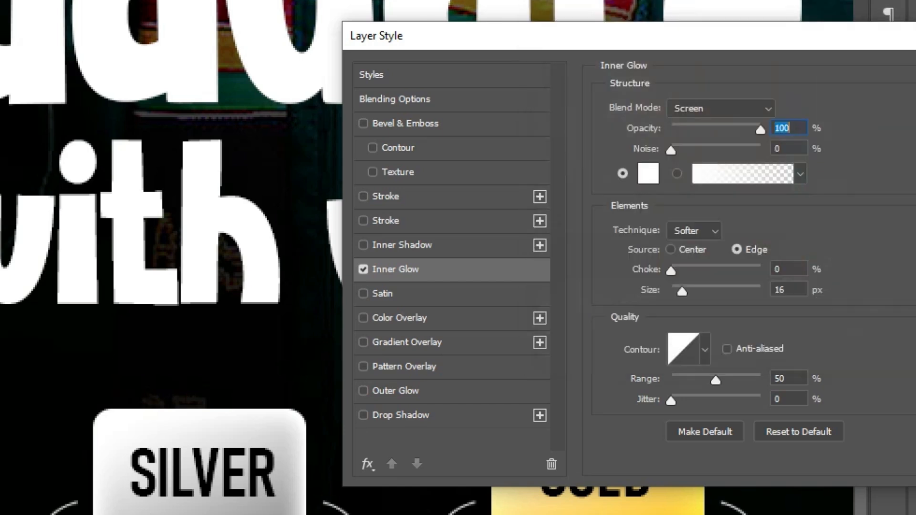
left_click(818, 118)
left_click(470, 314)
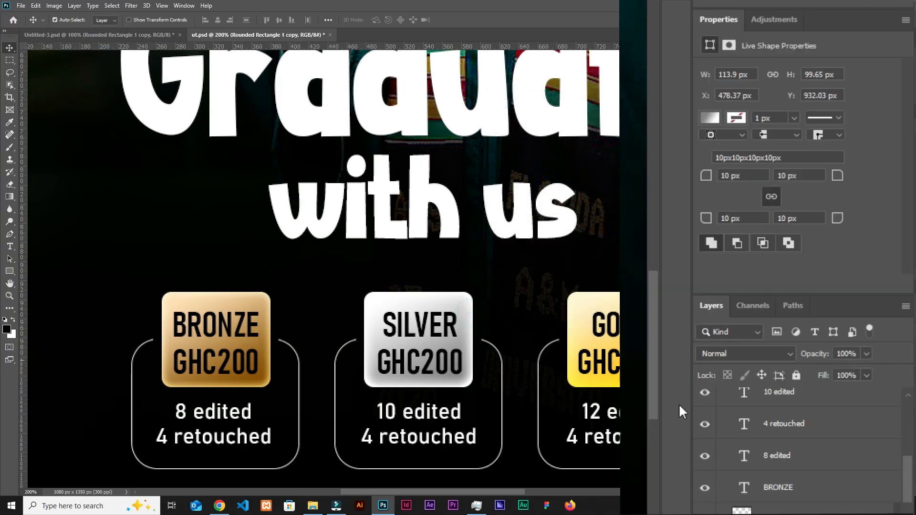
- Inspect both colour stops of the gradient fill on the box behind SILVER GHC200
left_click(714, 117)
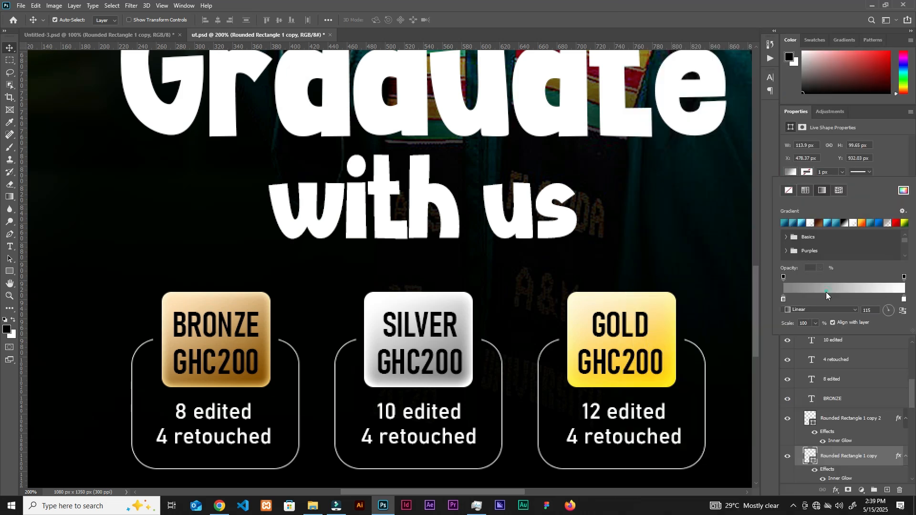
left_click(768, 306)
left_click(543, 266)
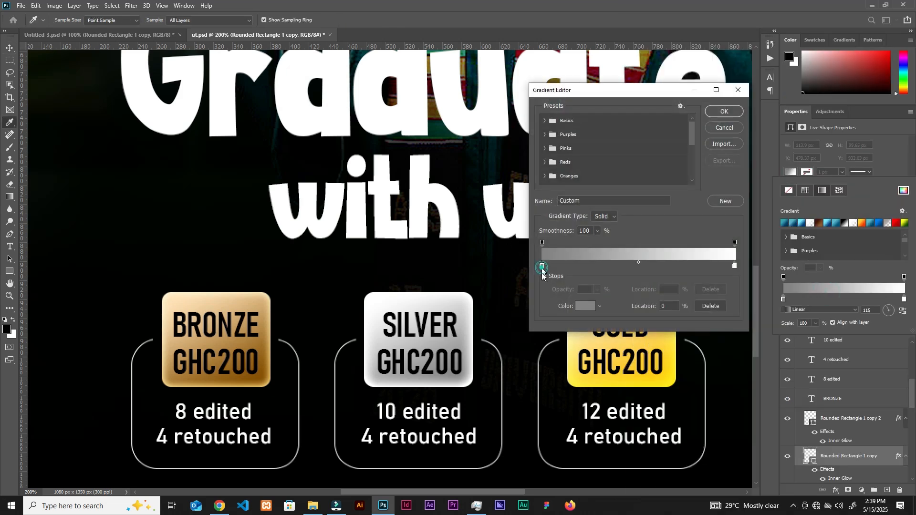
left_click(586, 306)
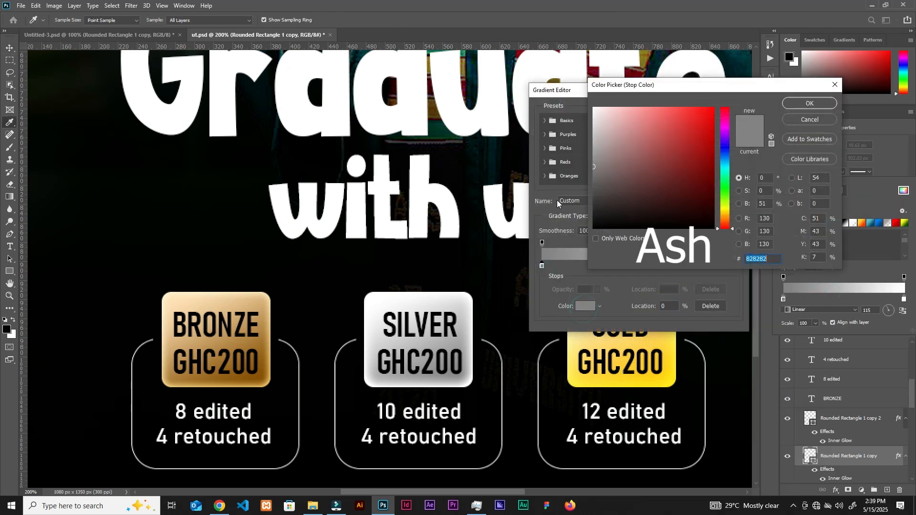
left_click(804, 105)
left_click(735, 267)
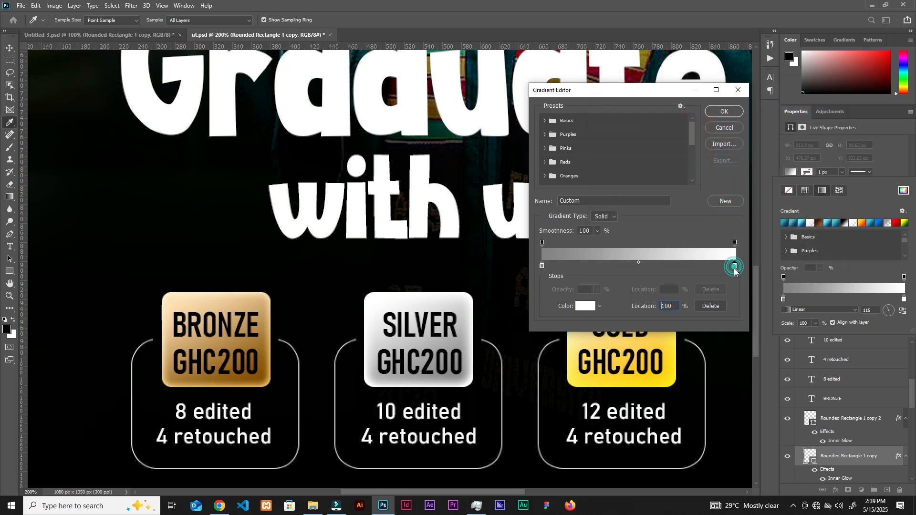
left_click(721, 111)
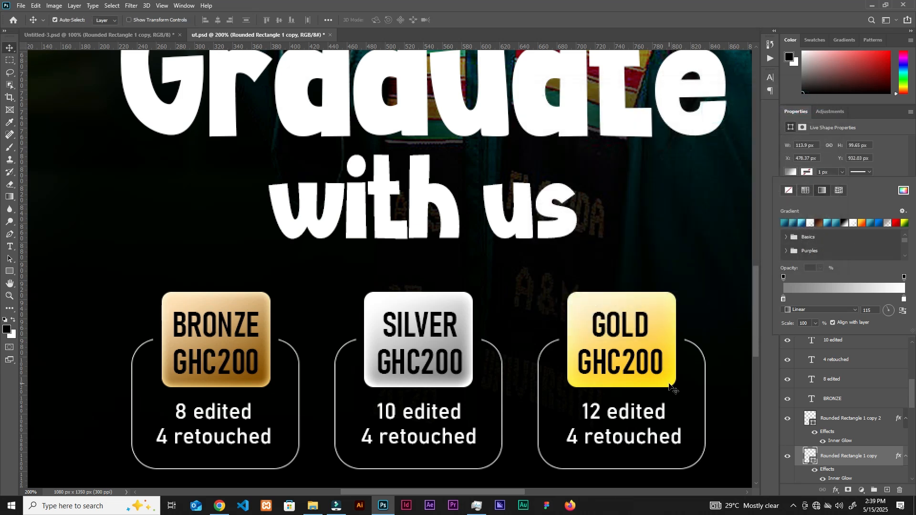
- Inspect both colour stops of the gradient fill on the box behind GOLD GHC200
left_click(673, 381)
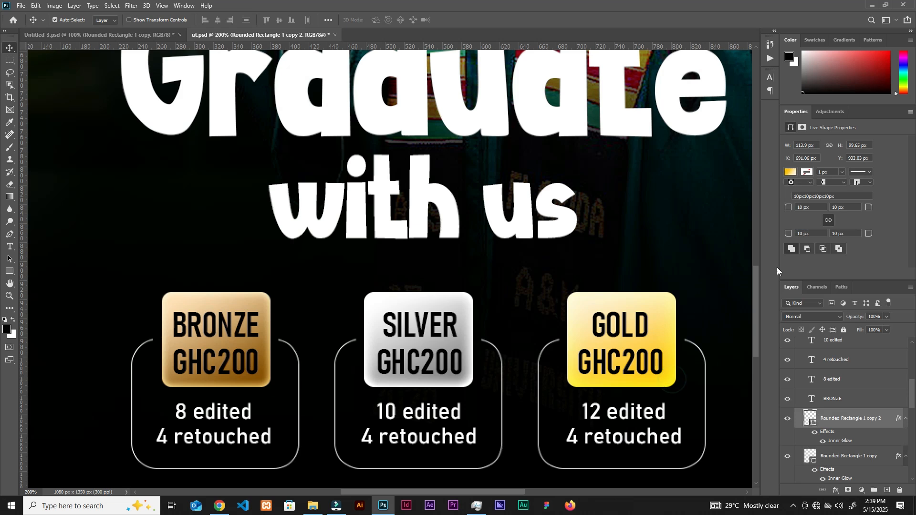
left_click(792, 173)
left_click(796, 287)
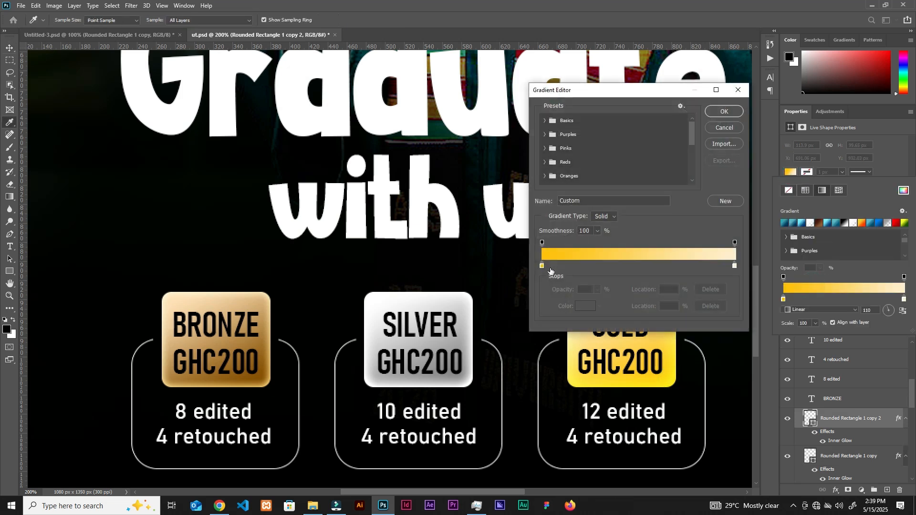
left_click(541, 266)
left_click(587, 306)
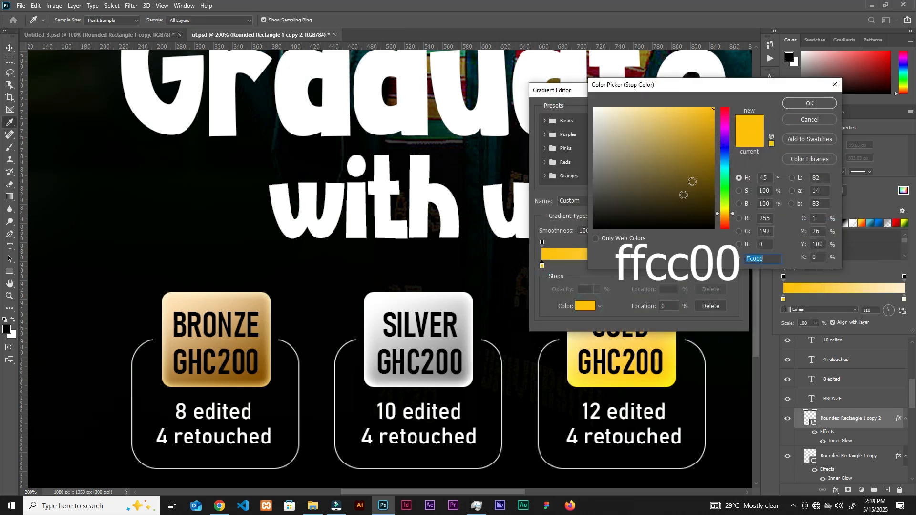
type("ffcc00")
key("Return")
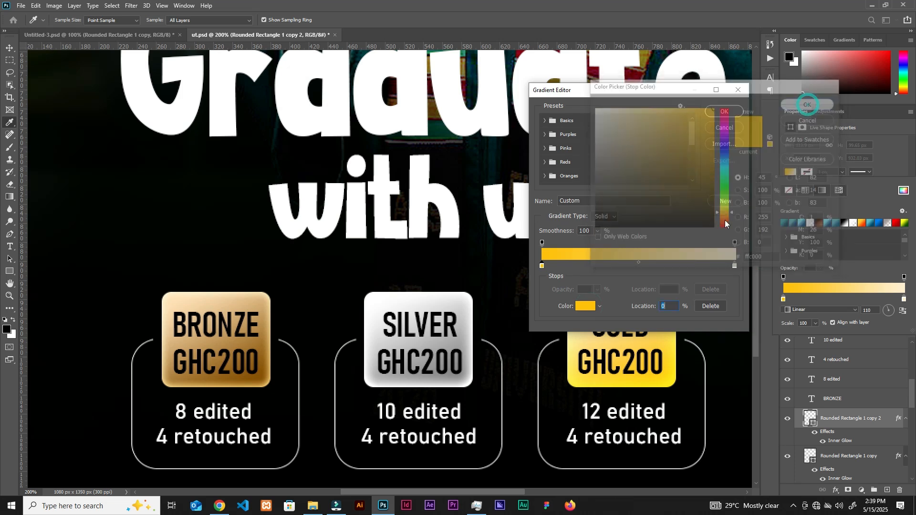
left_click(735, 267)
left_click(586, 305)
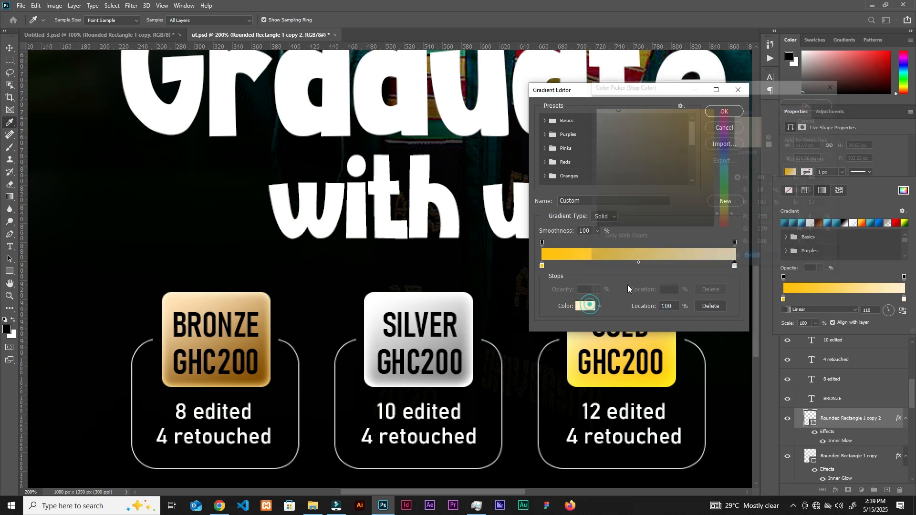
left_click(805, 107)
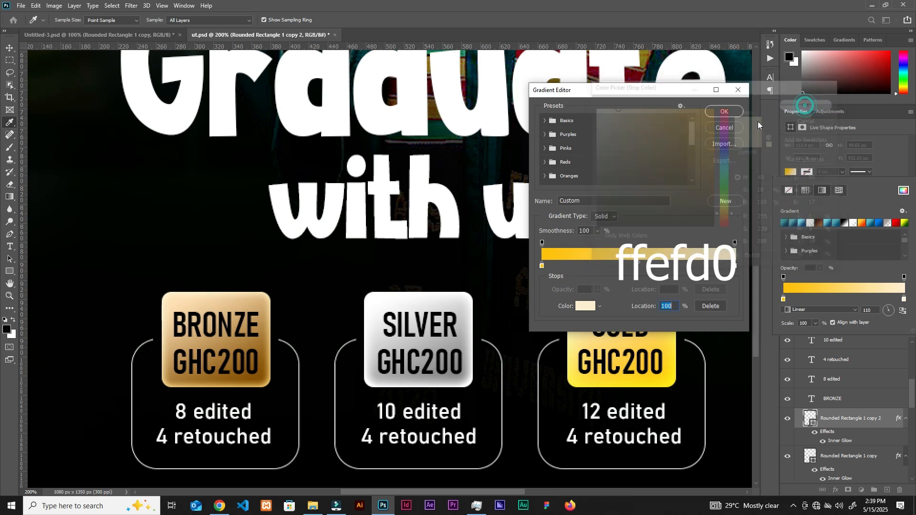
left_click(730, 116)
- Add a new empty layer above Group 3 and set its blend mode to Linear Dodge (Add)
key("ctrl+minus")
key("ctrl+minus")
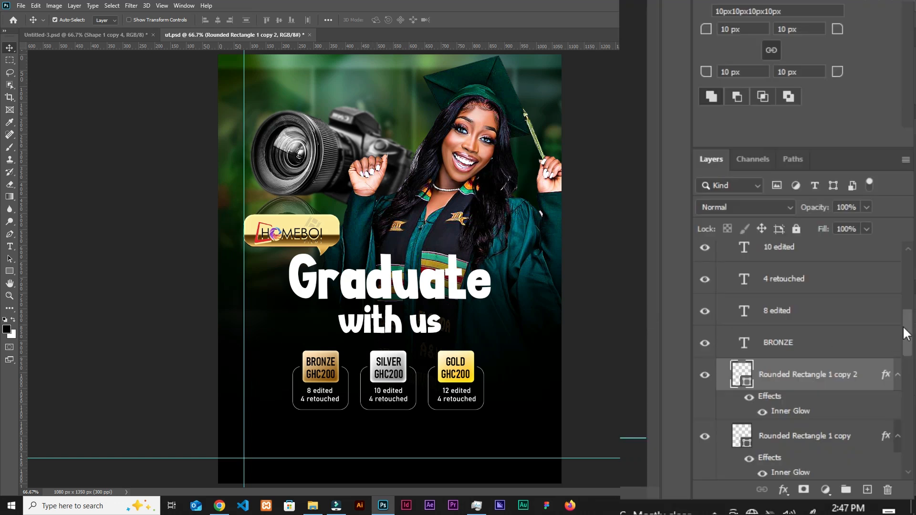
left_click_drag(904, 328, 902, 251)
left_click(723, 252)
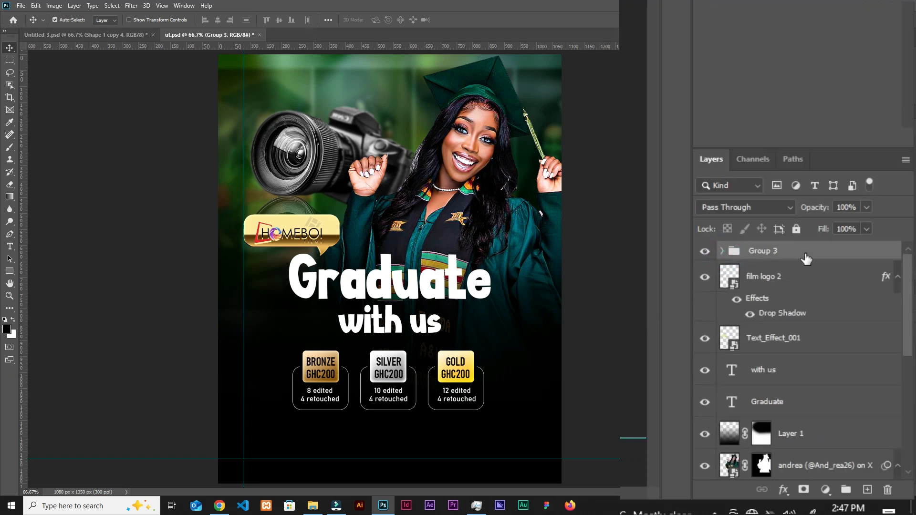
left_click(866, 488)
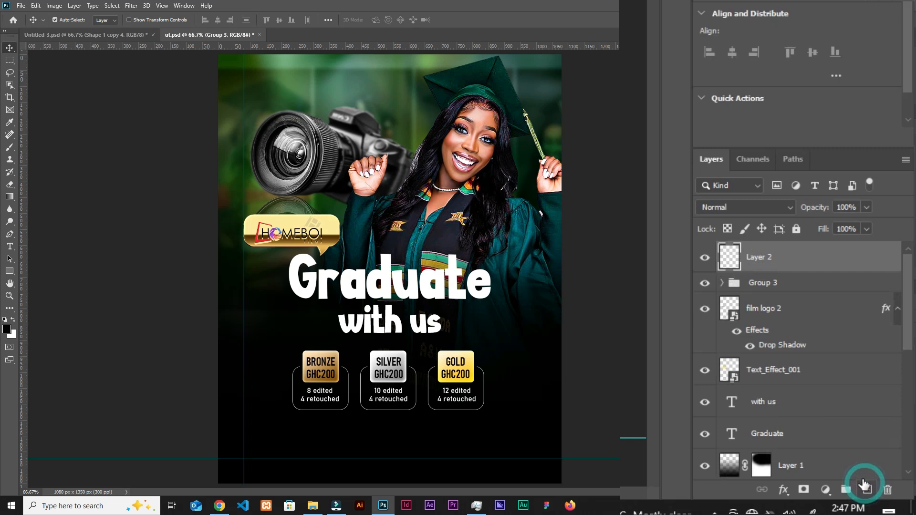
left_click(742, 206)
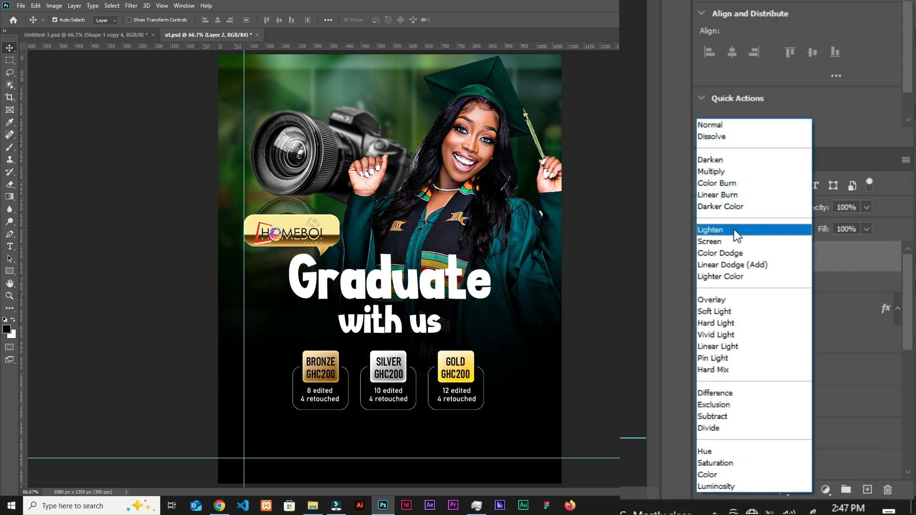
left_click(729, 265)
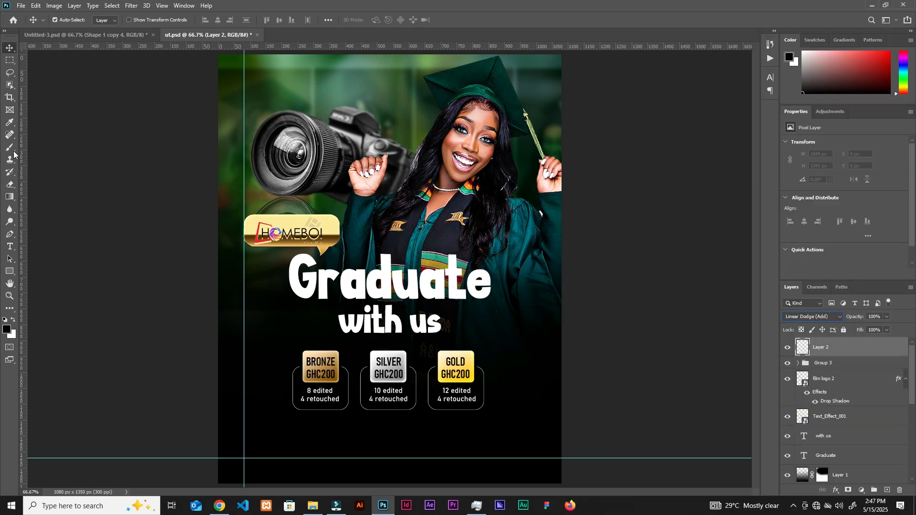
- Paint a soft green glow (3a7c3f) over the poster's upper-left area on the new layer with the 1300 px brush
left_click(10, 148)
left_click(5, 330)
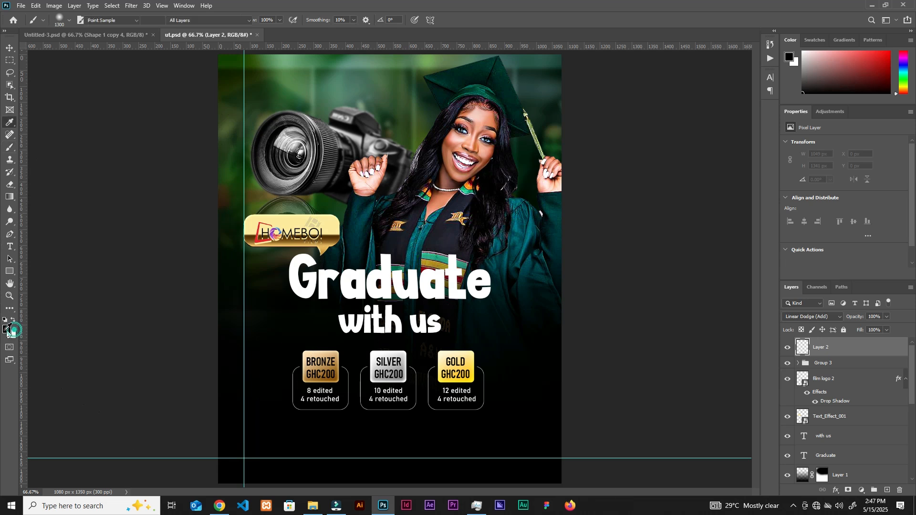
type("3a7c3f")
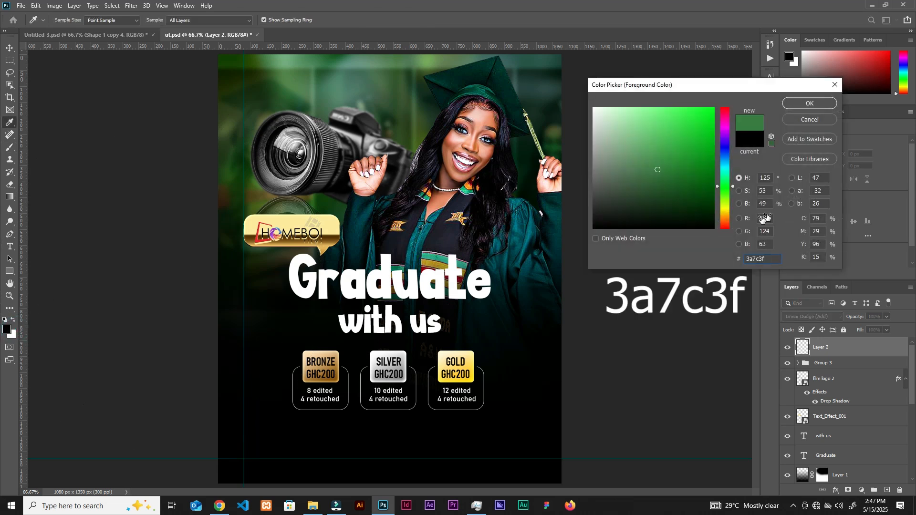
left_click(806, 104)
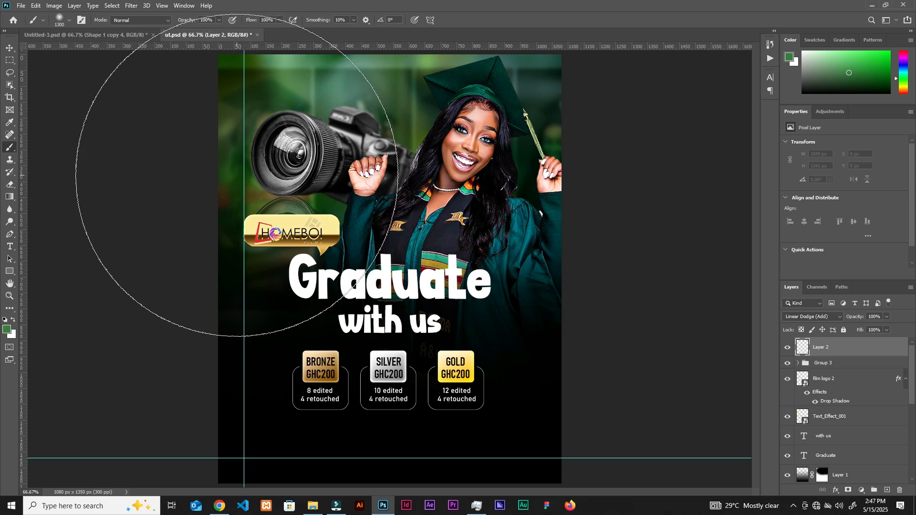
key("ctrl+minus")
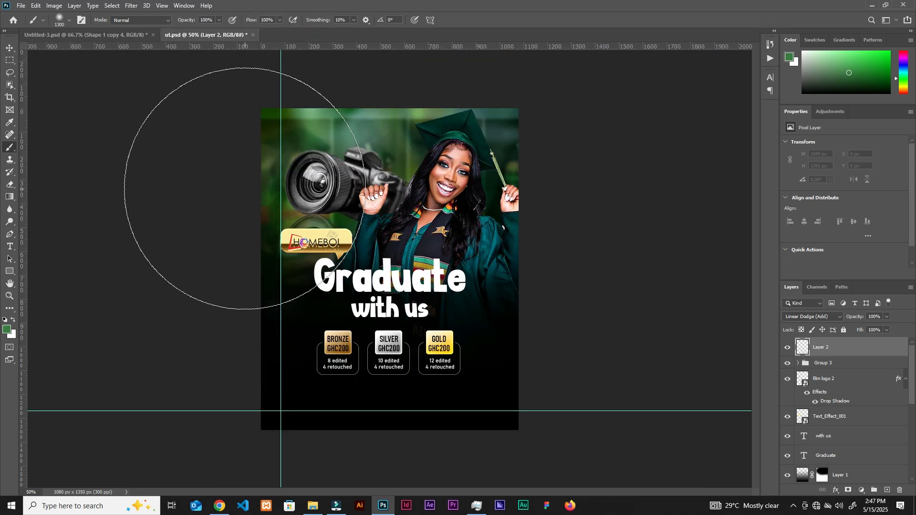
left_click(277, 183)
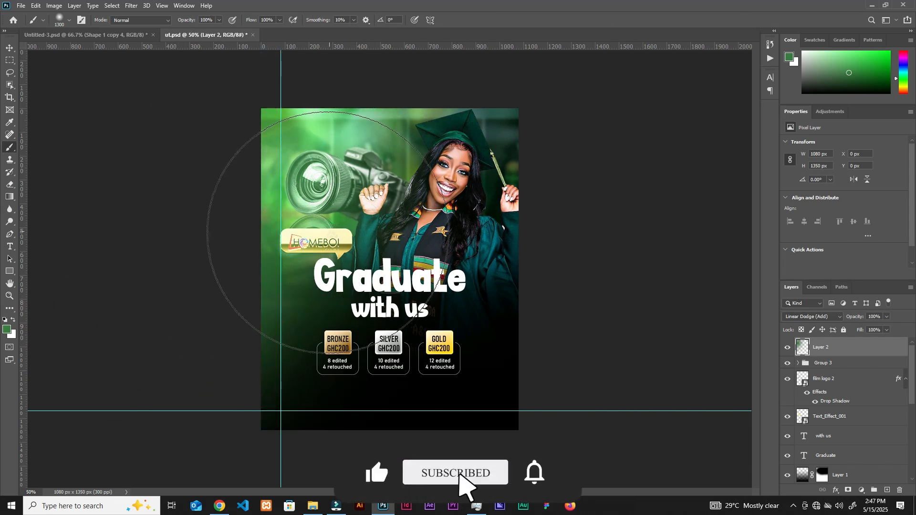
- Make Group 4 with the booking and location details visible on the poster
key("v")
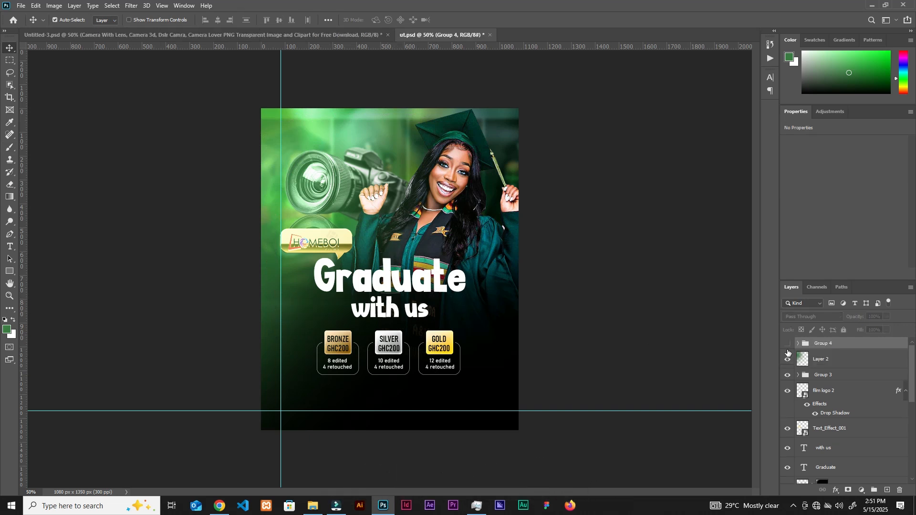
left_click(788, 344)
key("ctrl+plus")
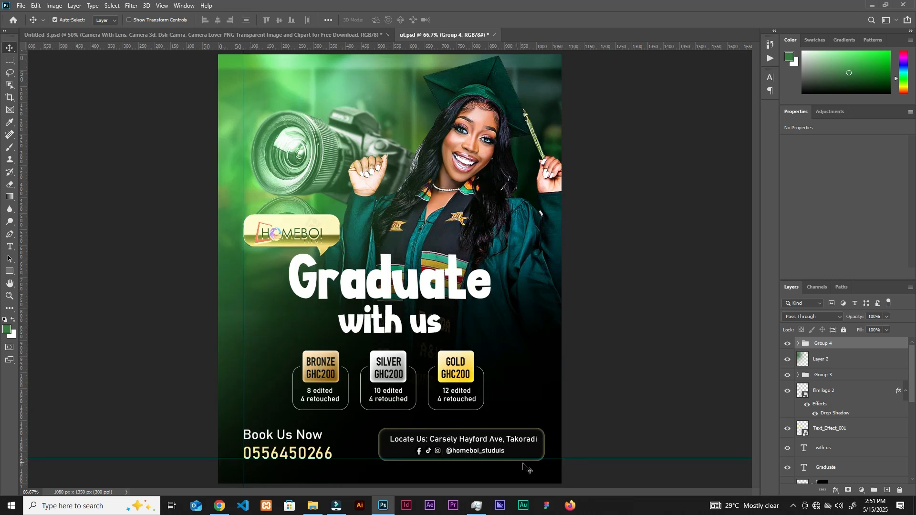
- Examine the Inner Glow settings of the rounded rectangle behind the location and social media text
left_click(541, 460)
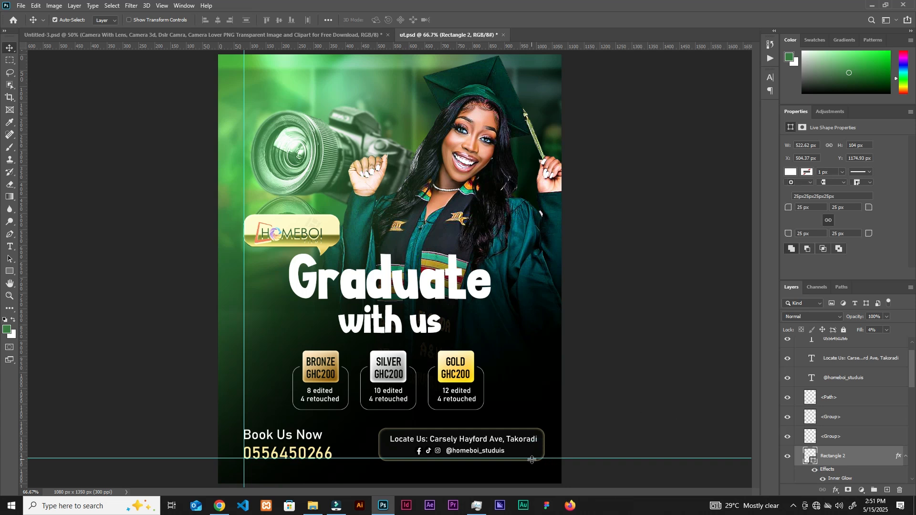
double_click(841, 479)
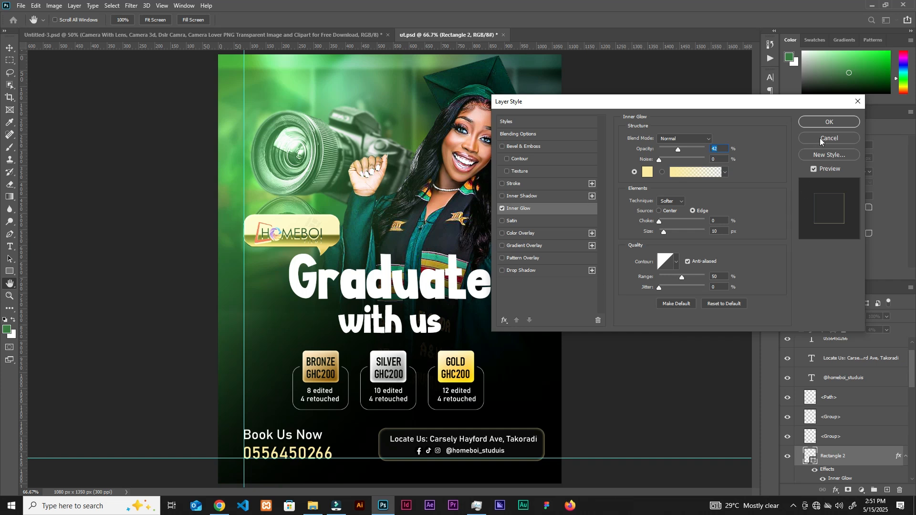
left_click(829, 122)
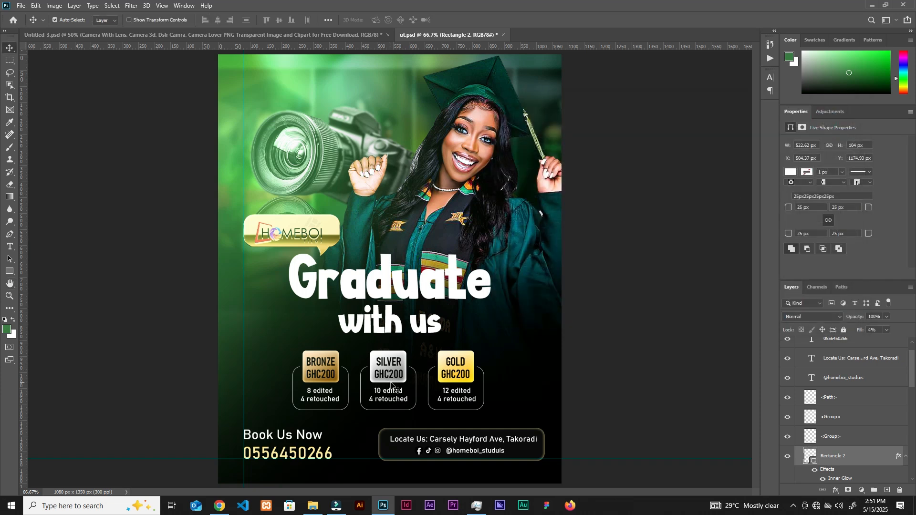